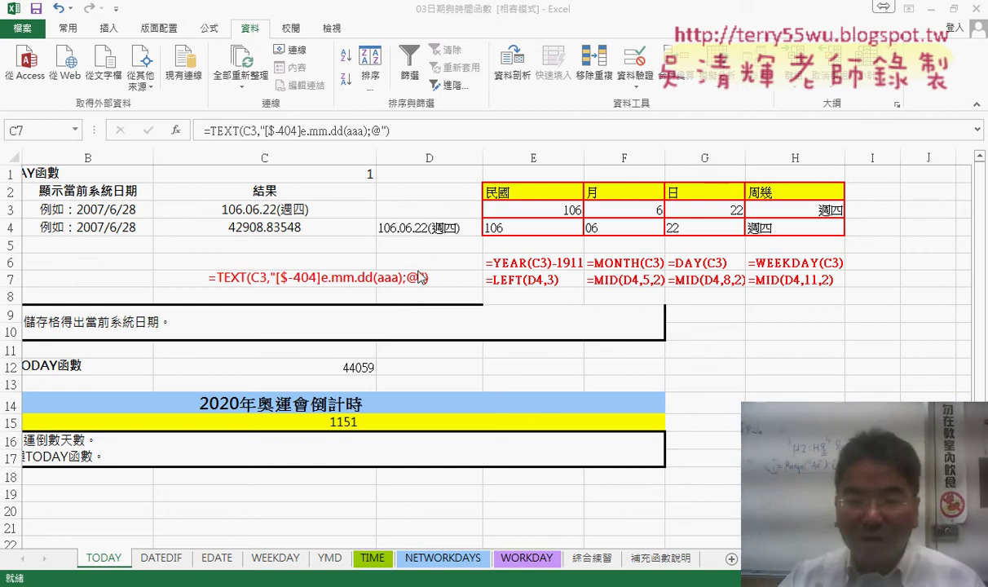
# - Show the Function Arguments for D4's TEXT formula, whose result is 106.06.22(週四)
pyautogui.click(428, 225)
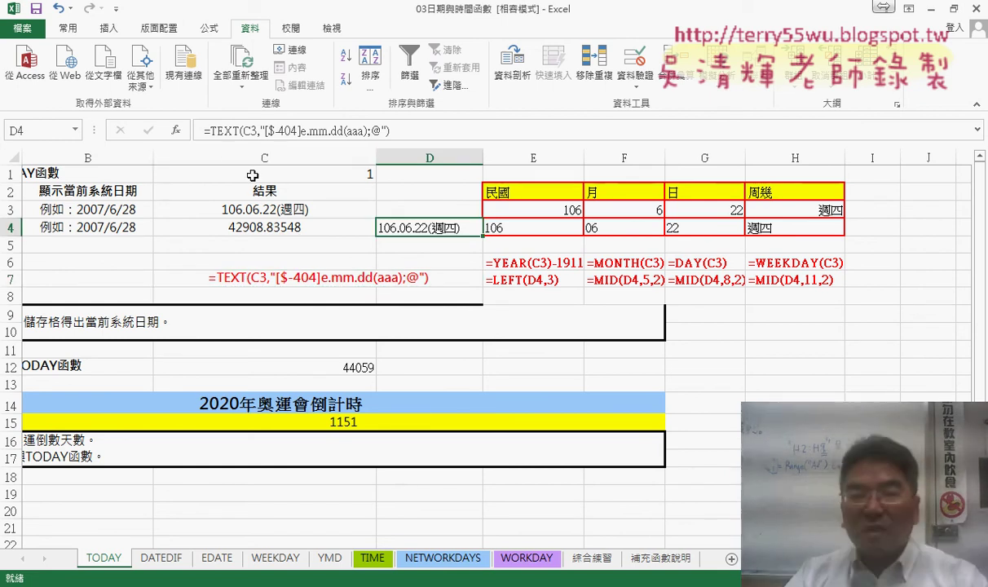
pyautogui.click(228, 129)
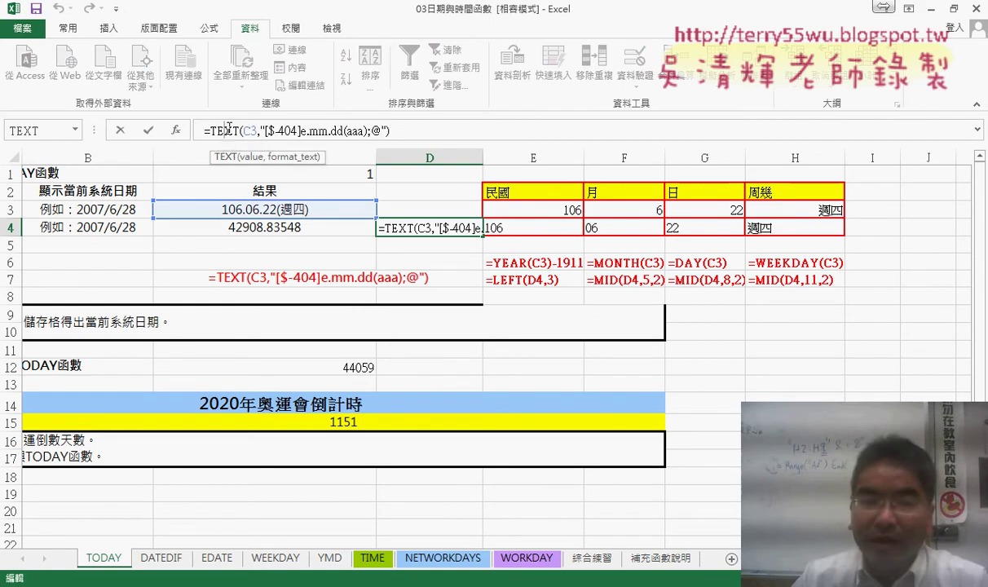
pyautogui.click(174, 131)
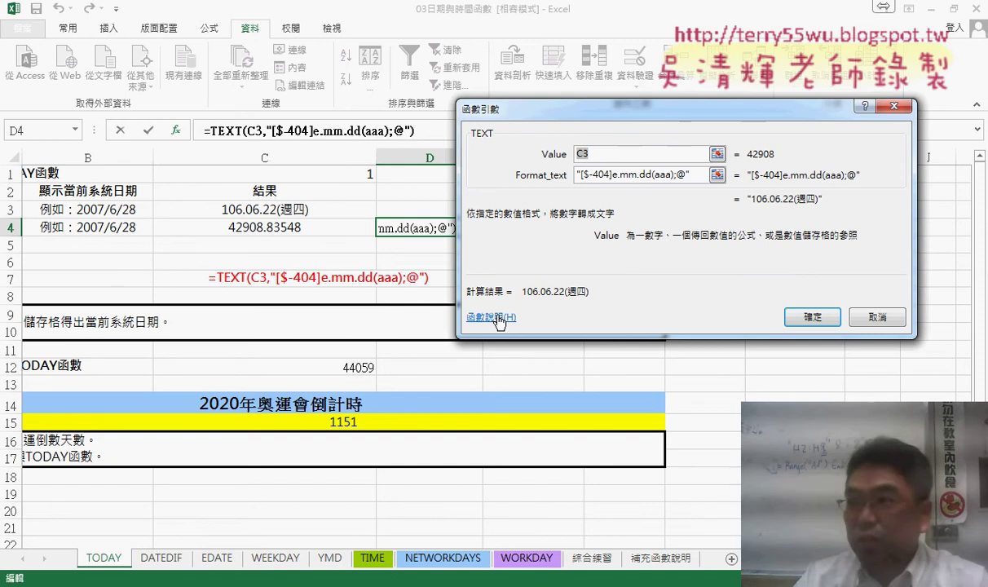
# - Open the TEXT function help article and highlight 1234.567 in the first example
pyautogui.click(499, 320)
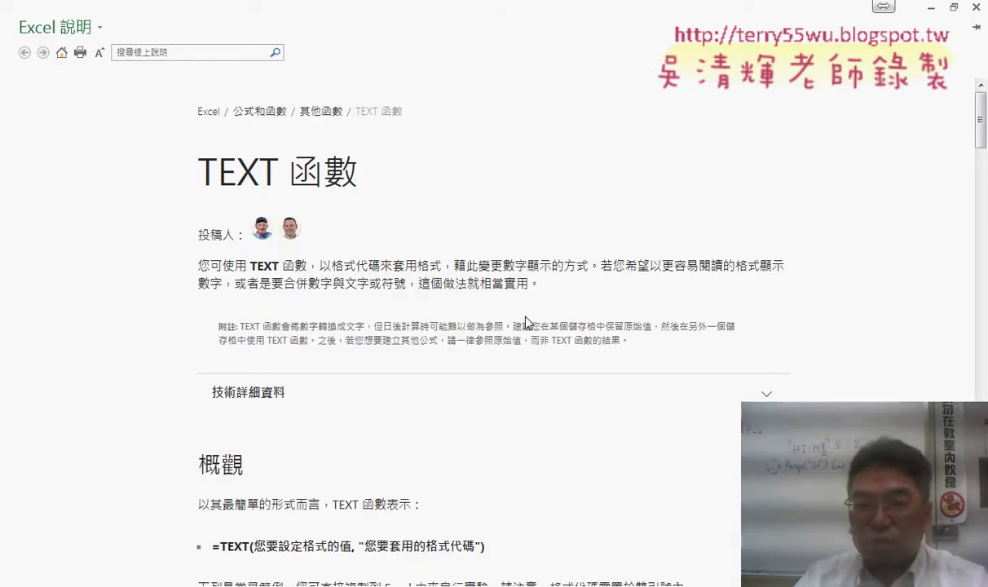
pyautogui.scroll(-5, 685, 320)
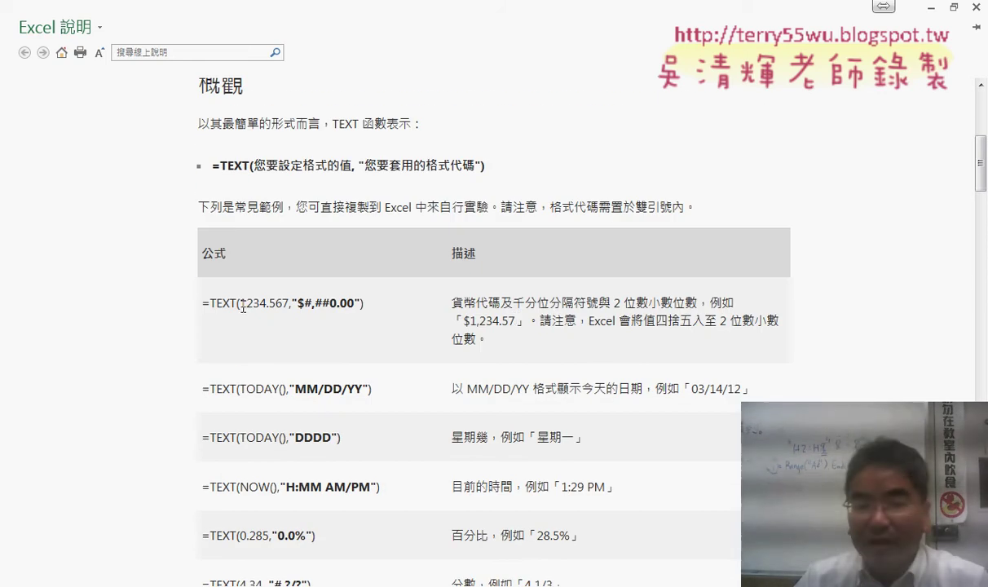
pyautogui.moveTo(239, 303); pyautogui.dragTo(287, 305)
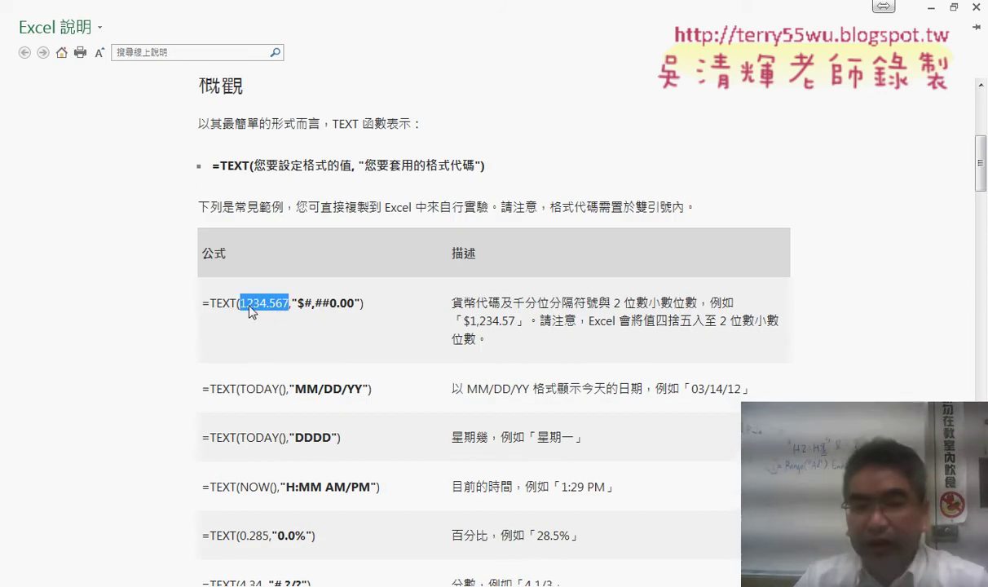
pyautogui.moveTo(297, 303); pyautogui.dragTo(355, 304)
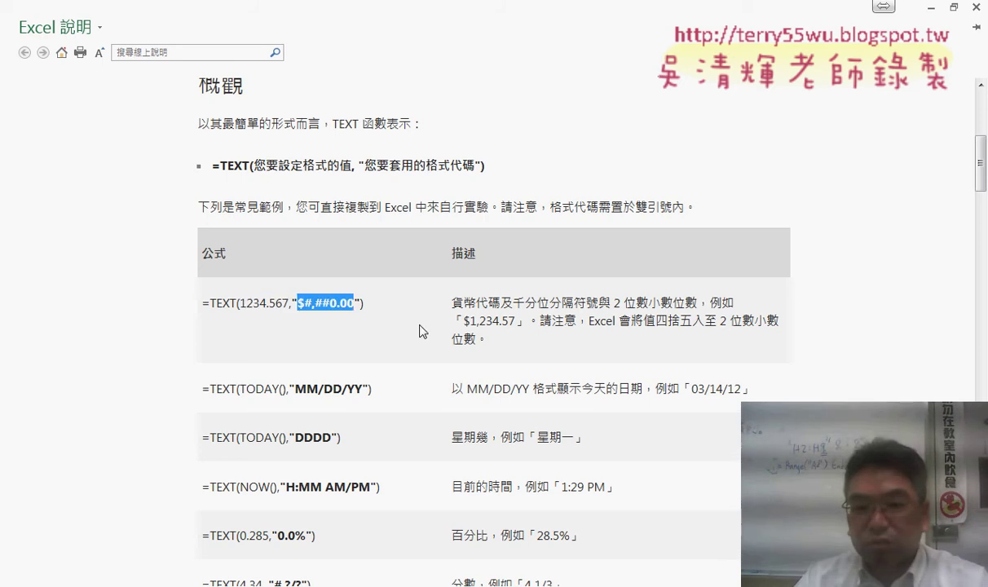
# - Scroll to the format code examples table and highlight the $#,##0.00 format code
pyautogui.scroll(-2, 497, 311)
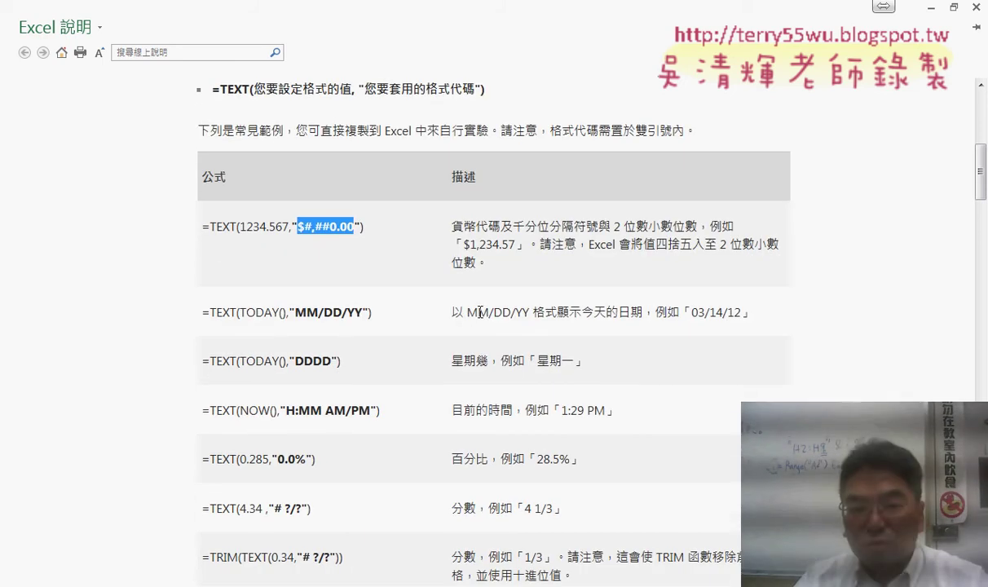
pyautogui.scroll(-2, 479, 311)
pyautogui.moveTo(515, 168); pyautogui.dragTo(462, 168)
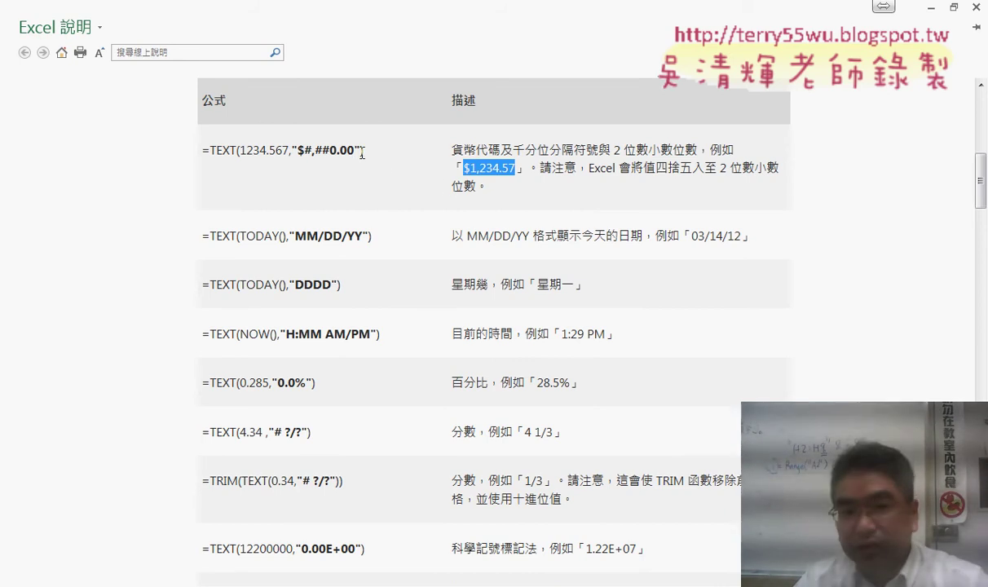
pyautogui.moveTo(296, 150); pyautogui.dragTo(354, 150)
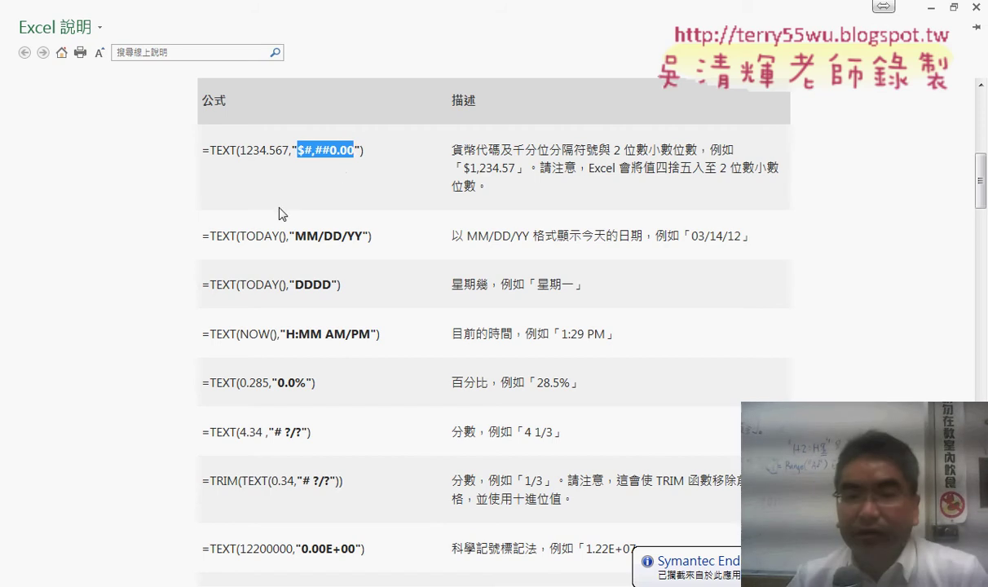
pyautogui.moveTo(295, 236); pyautogui.dragTo(358, 242)
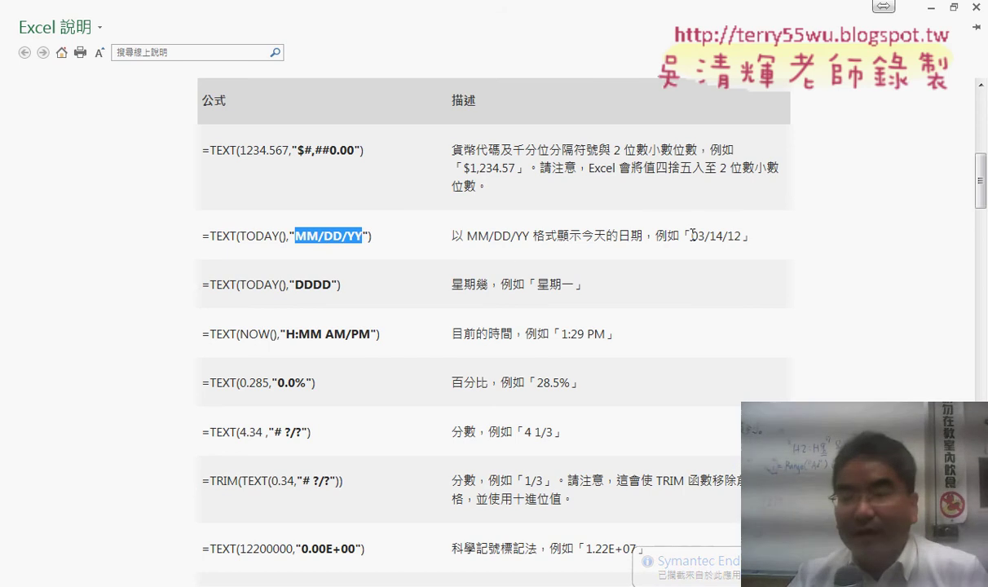
pyautogui.moveTo(691, 235); pyautogui.dragTo(741, 236)
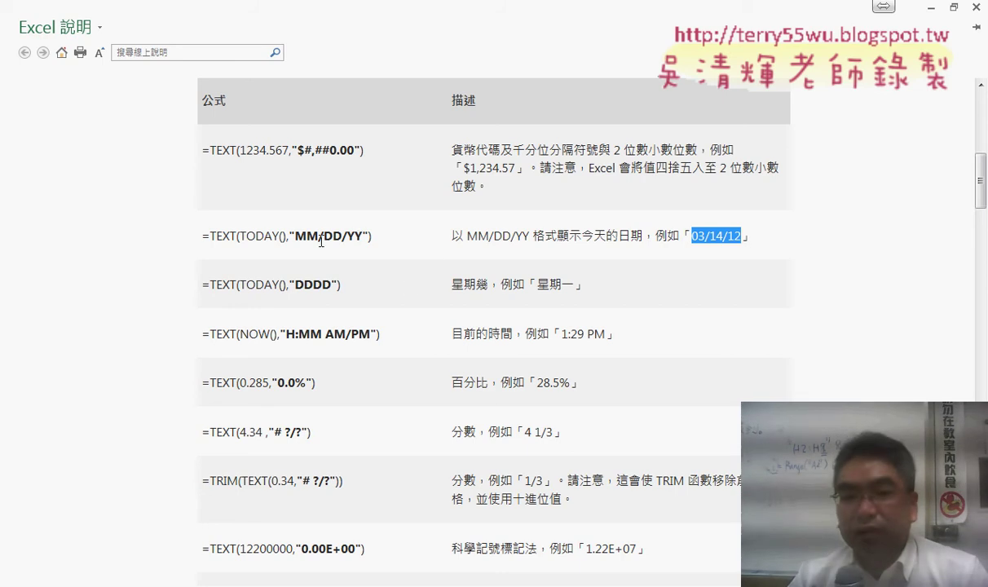
pyautogui.scroll(-2, 514, 281)
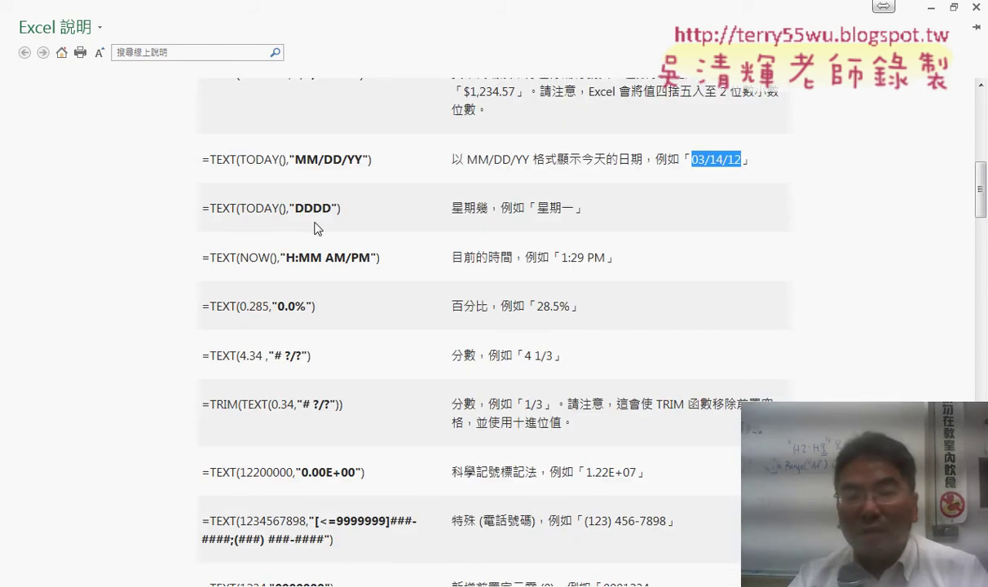
pyautogui.moveTo(295, 209); pyautogui.dragTo(332, 206)
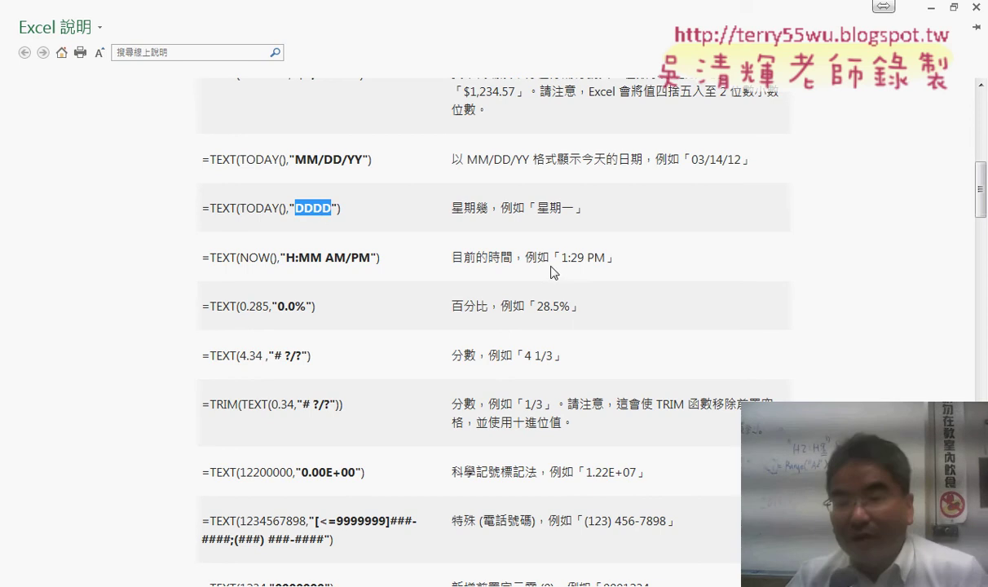
pyautogui.moveTo(562, 258); pyautogui.dragTo(606, 258)
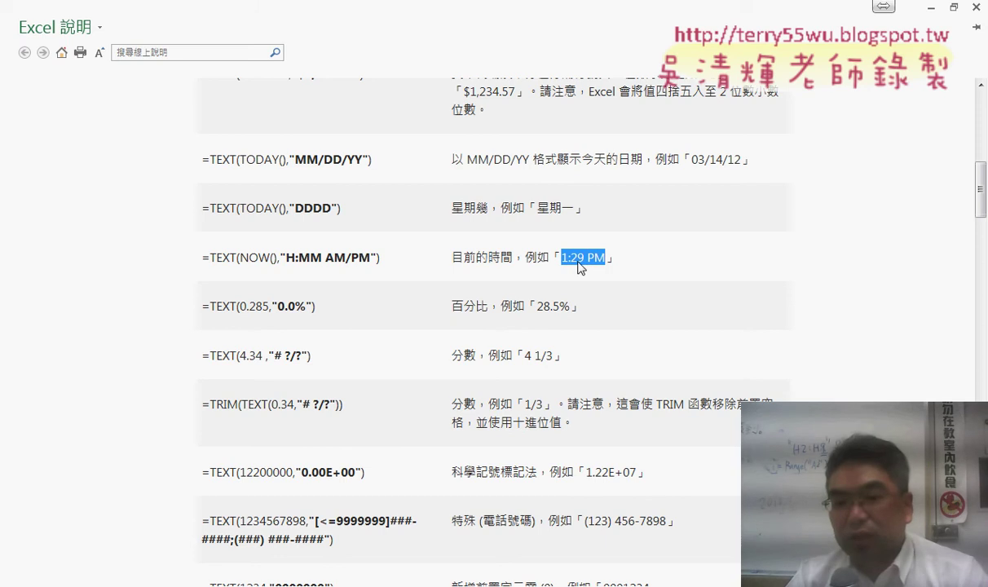
pyautogui.moveTo(537, 307); pyautogui.dragTo(573, 308)
pyautogui.moveTo(525, 355); pyautogui.dragTo(553, 356)
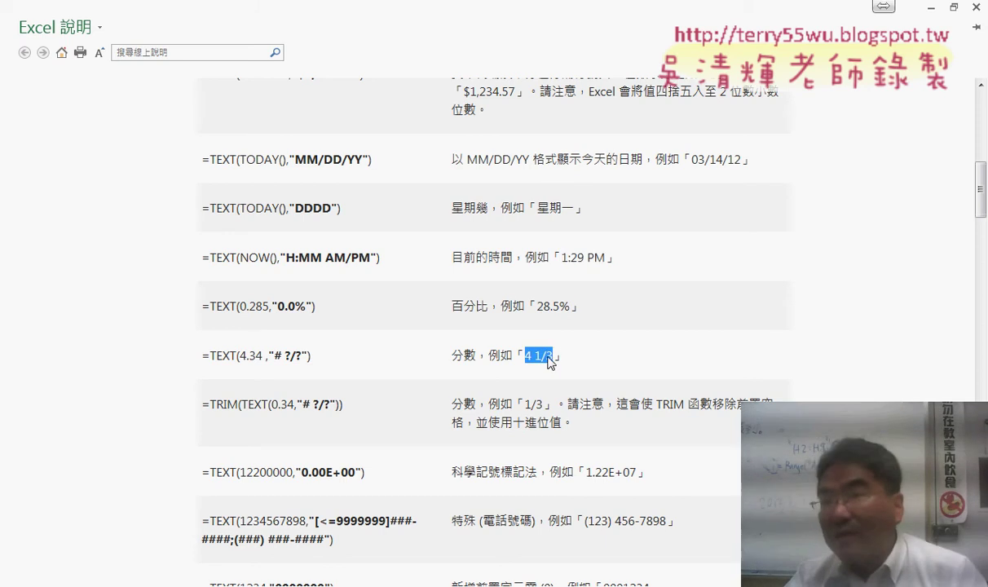
pyautogui.moveTo(267, 355); pyautogui.dragTo(311, 356)
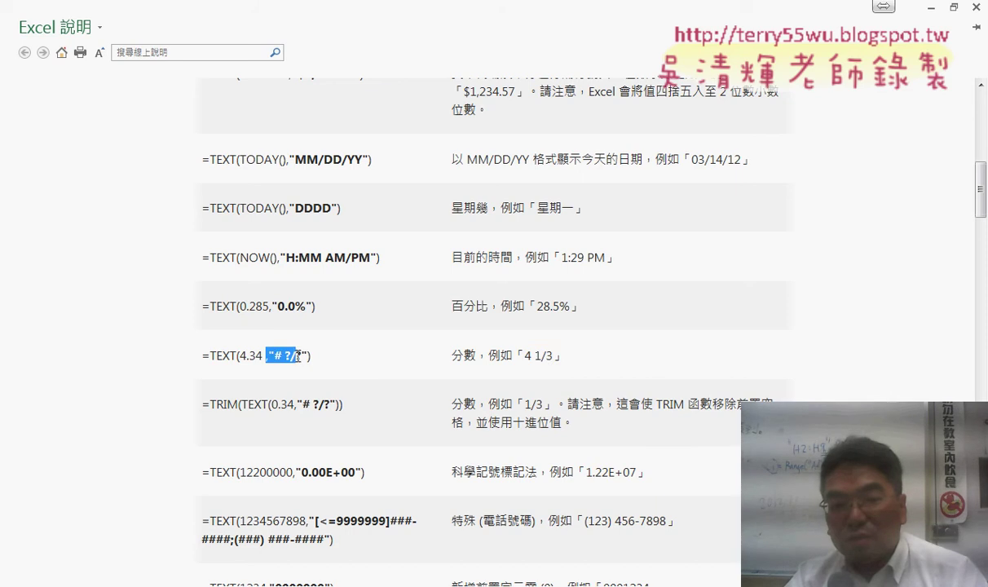
pyautogui.scroll(-3, 538, 358)
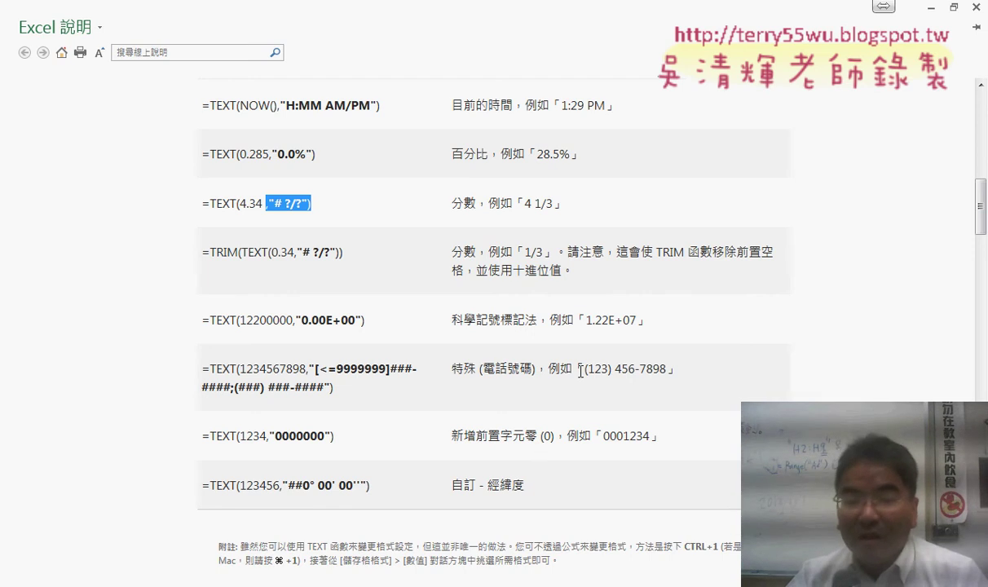
# - Circle the example workbook download link with the pen, clear the ink, and close Excel Help
pyautogui.scroll(-3, 580, 371)
pyautogui.scroll(-1, 582, 377)
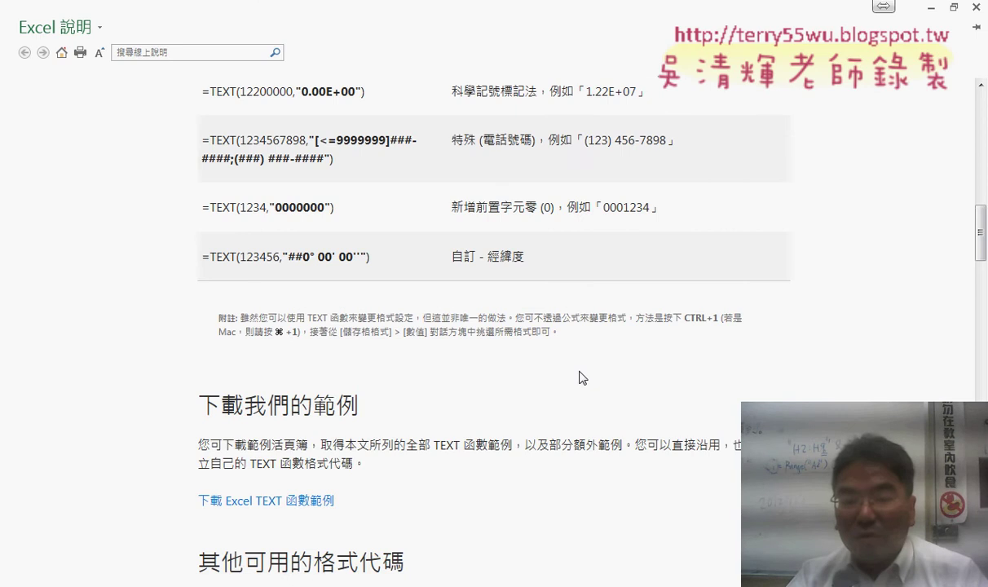
pyautogui.scroll(-3, 582, 378)
pyautogui.scroll(-1, 582, 377)
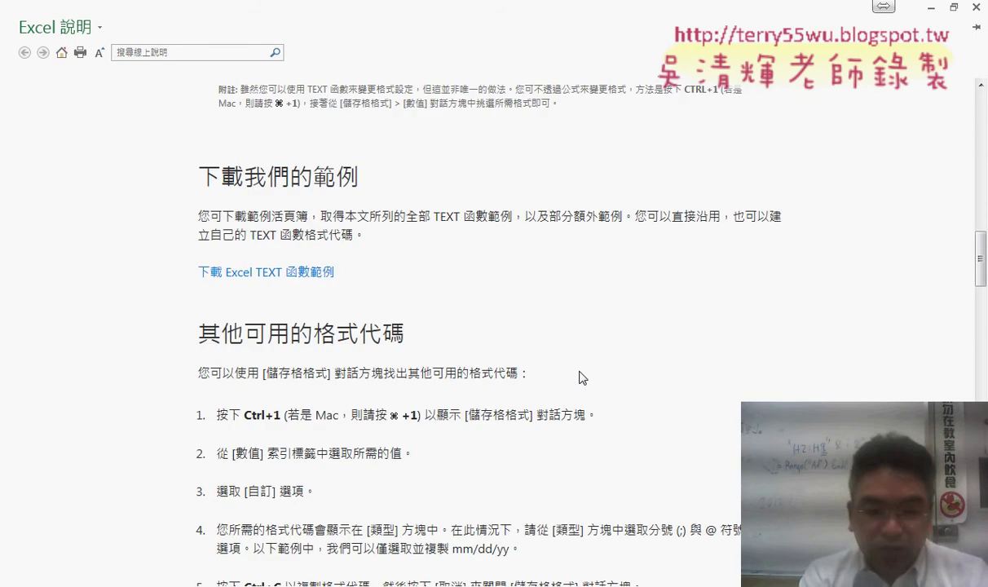
pyautogui.moveTo(325, 284)
pyautogui.mouseDown()
pyautogui.moveTo(281, 288)
pyautogui.moveTo(326, 290)
pyautogui.mouseUp()
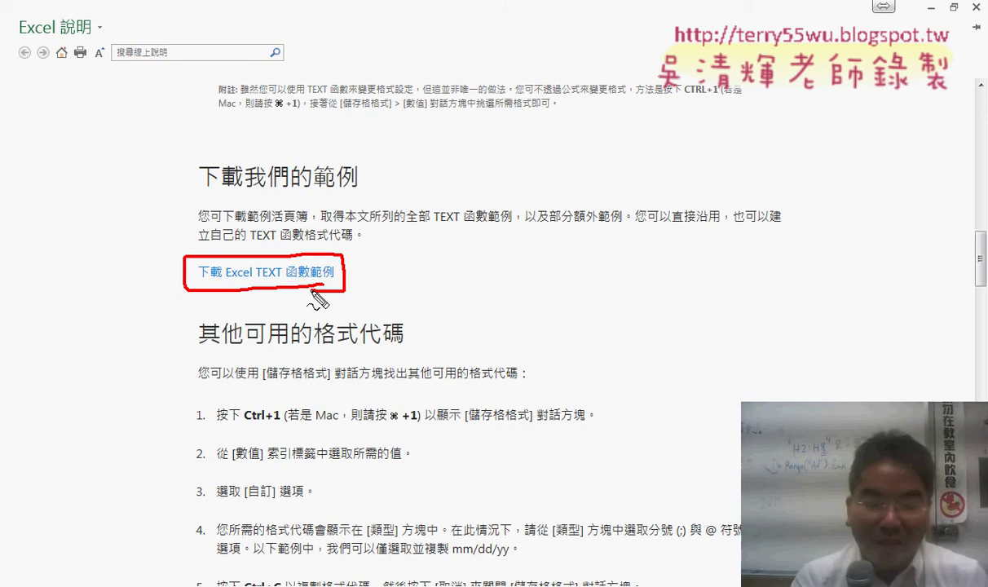
pyautogui.press('Escape')
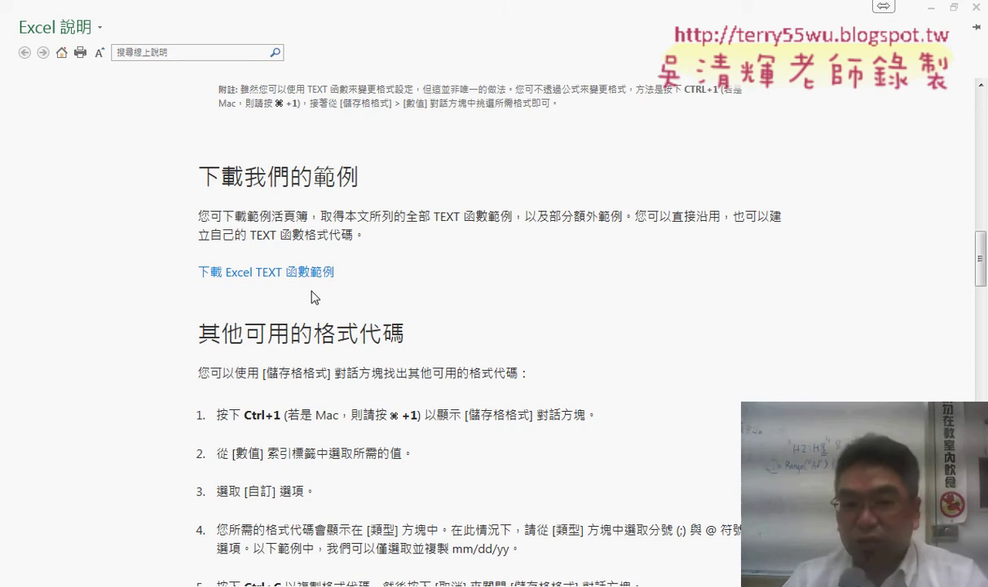
pyautogui.click(977, 10)
# - Dismiss Function Arguments without changes and switch to the EDATE sheet
pyautogui.click(884, 494)
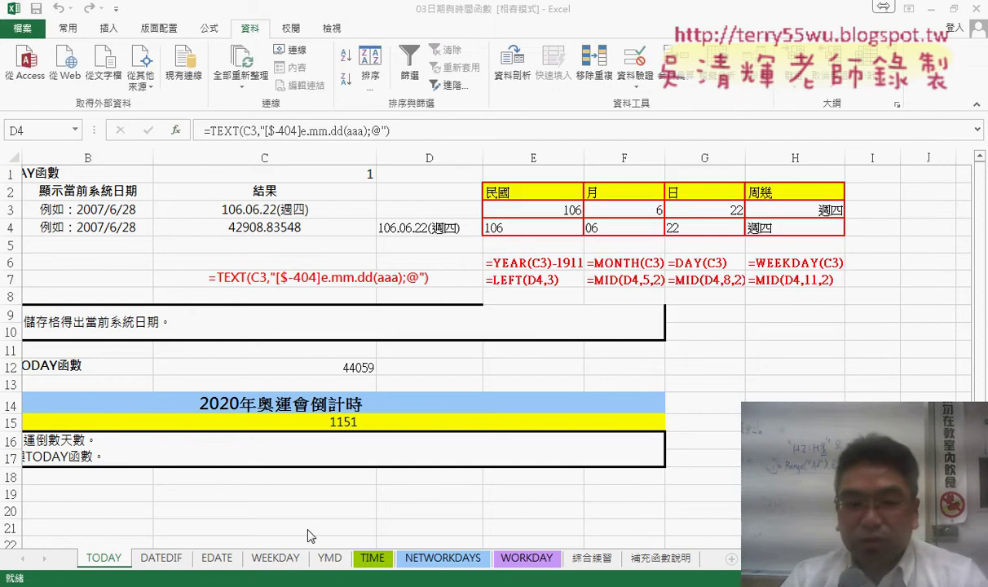
pyautogui.click(223, 562)
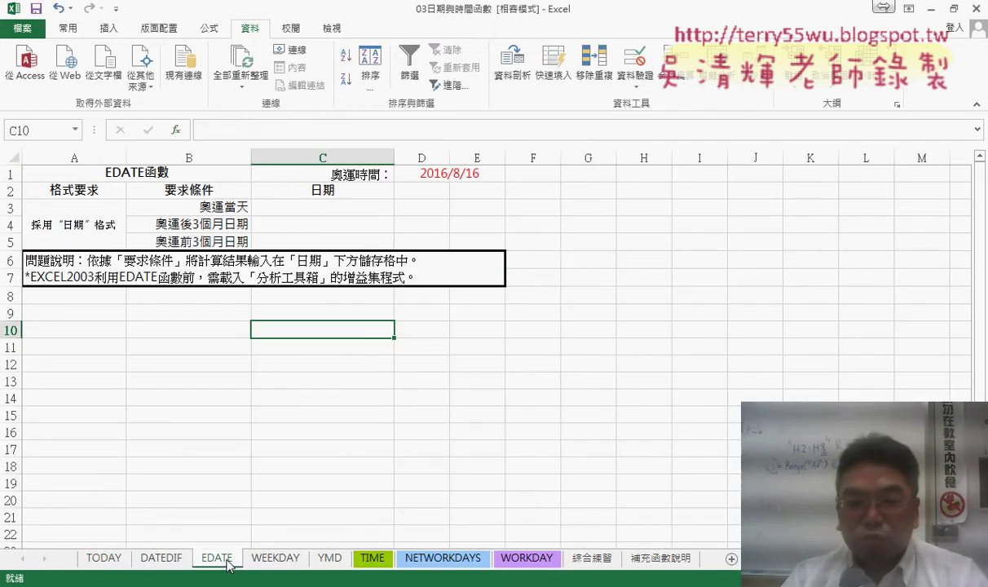
pyautogui.click(325, 222)
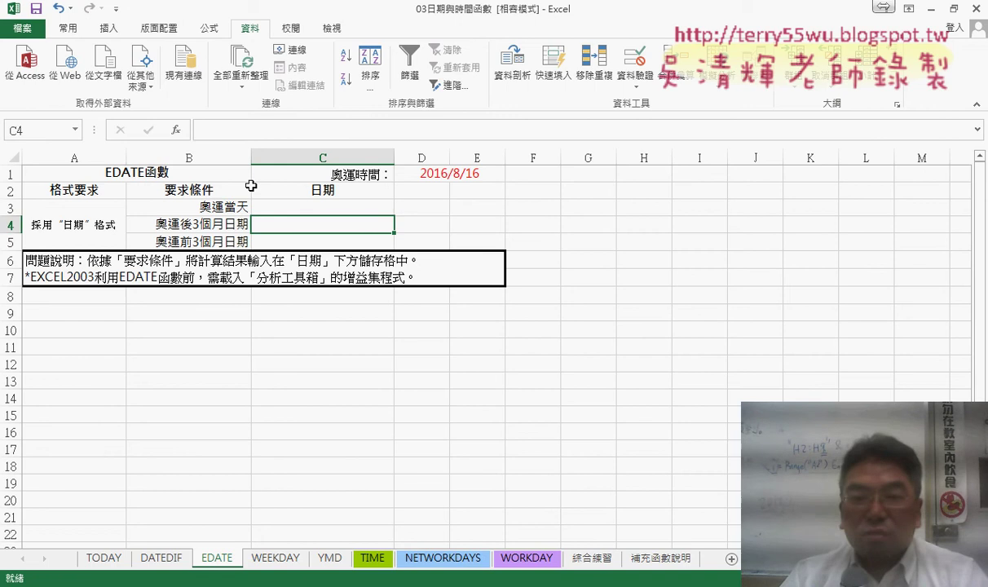
# - Change the Olympics date in D1 from 2016/8/16 to 2020/8/16
pyautogui.click(432, 173)
pyautogui.doubleClick(440, 174)
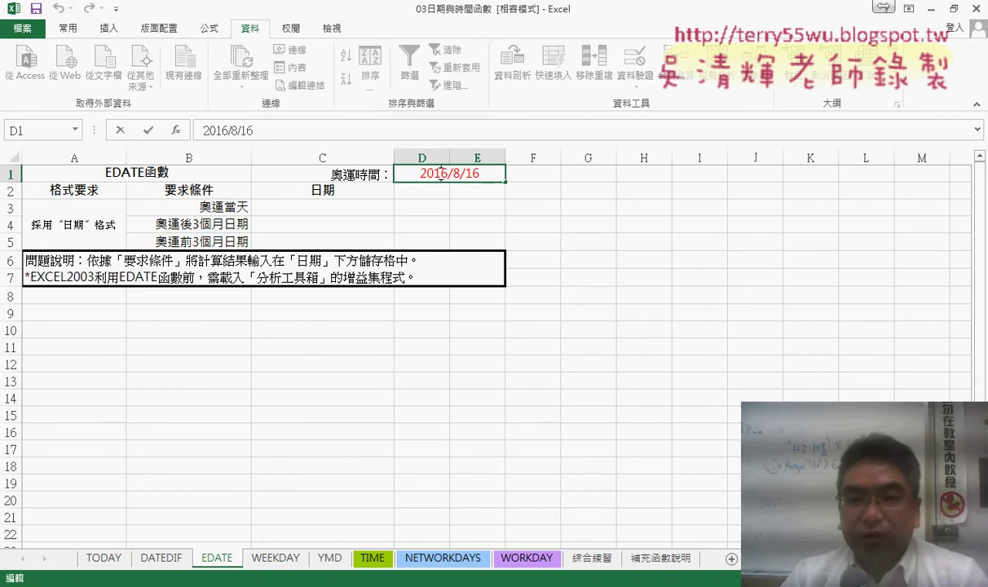
pyautogui.press('Return')
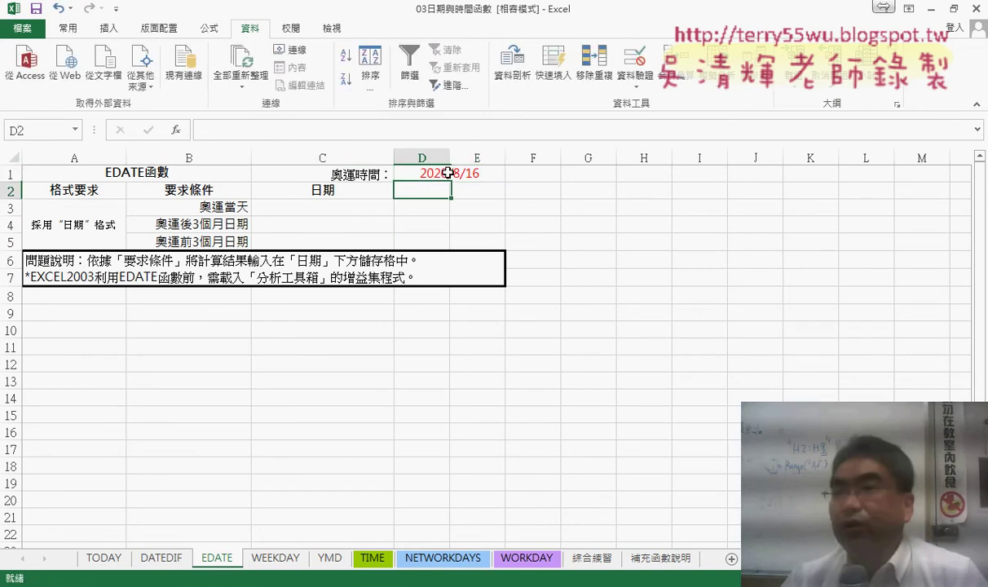
pyautogui.click(448, 172)
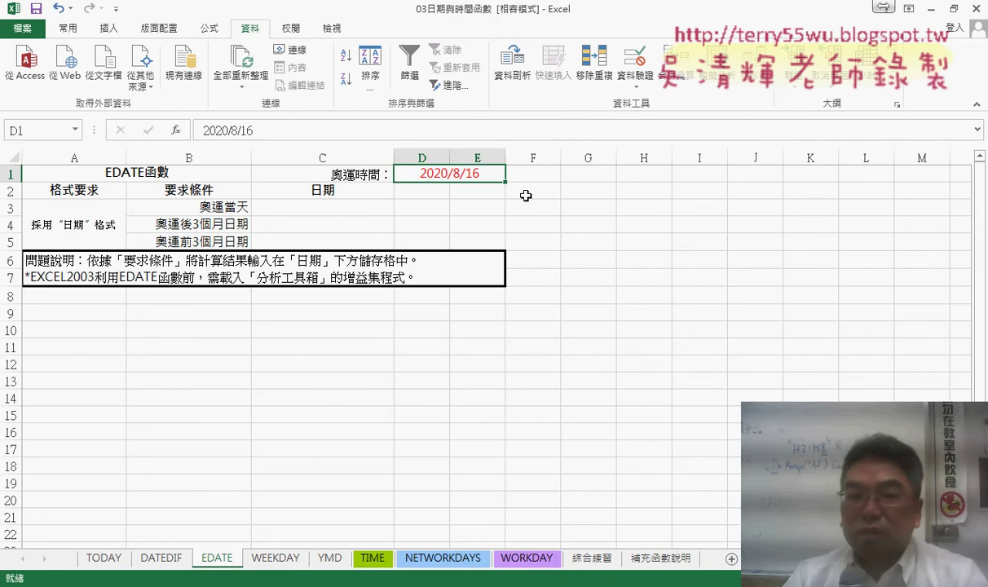
pyautogui.click(332, 224)
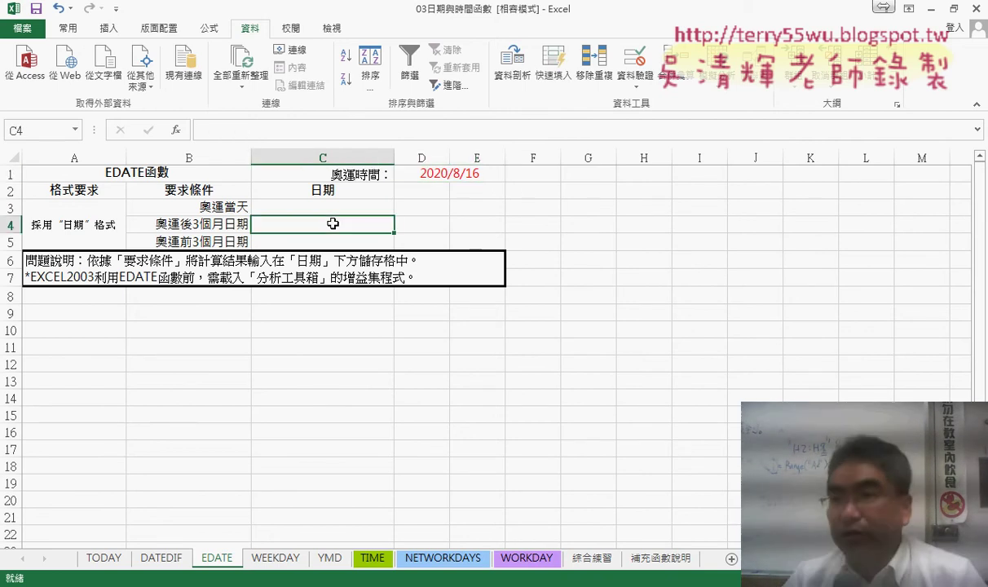
# - Insert the DATE function into C4 from the Date & Time category
pyautogui.click(173, 131)
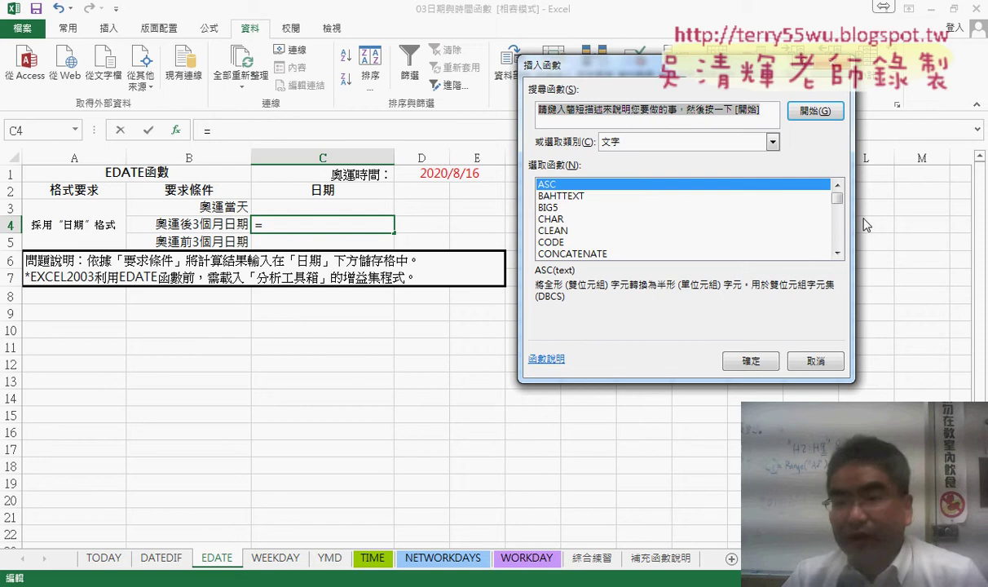
pyautogui.click(720, 147)
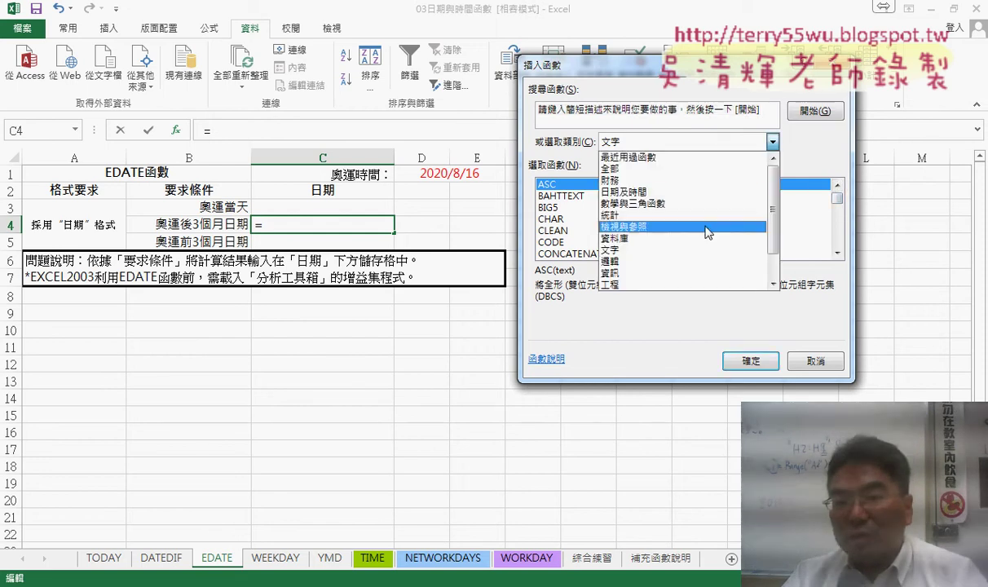
pyautogui.click(706, 197)
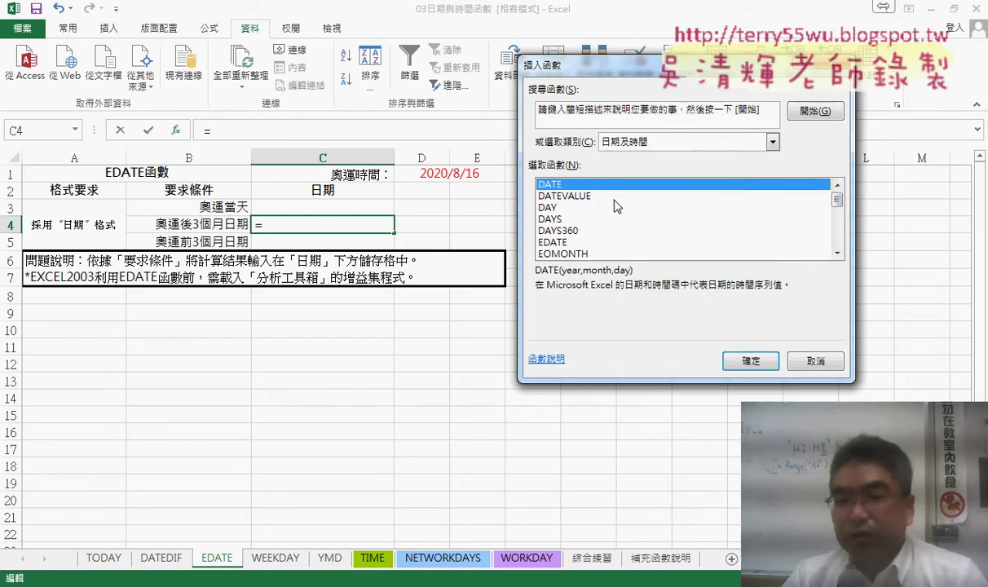
pyautogui.click(751, 360)
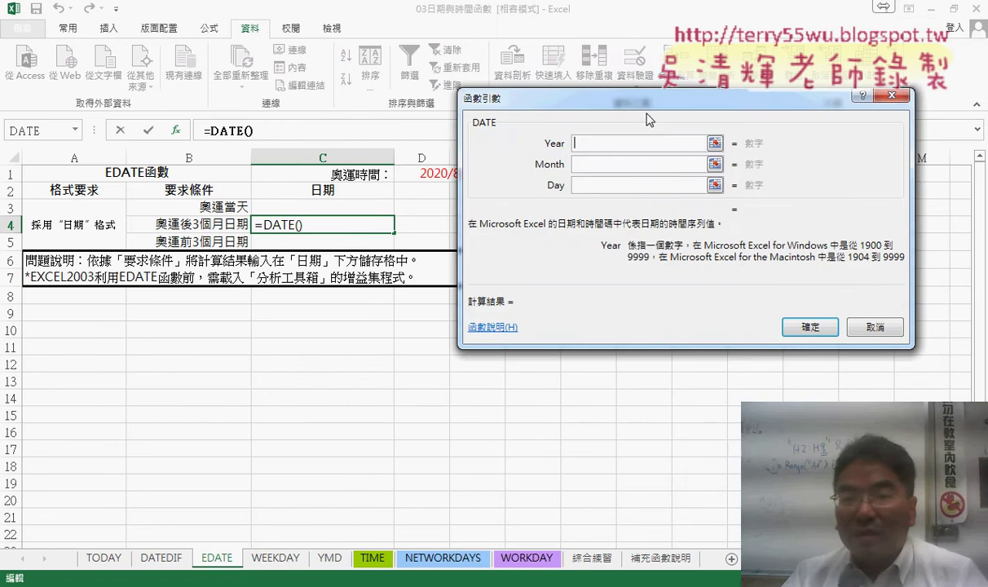
pyautogui.moveTo(648, 119); pyautogui.dragTo(573, 267)
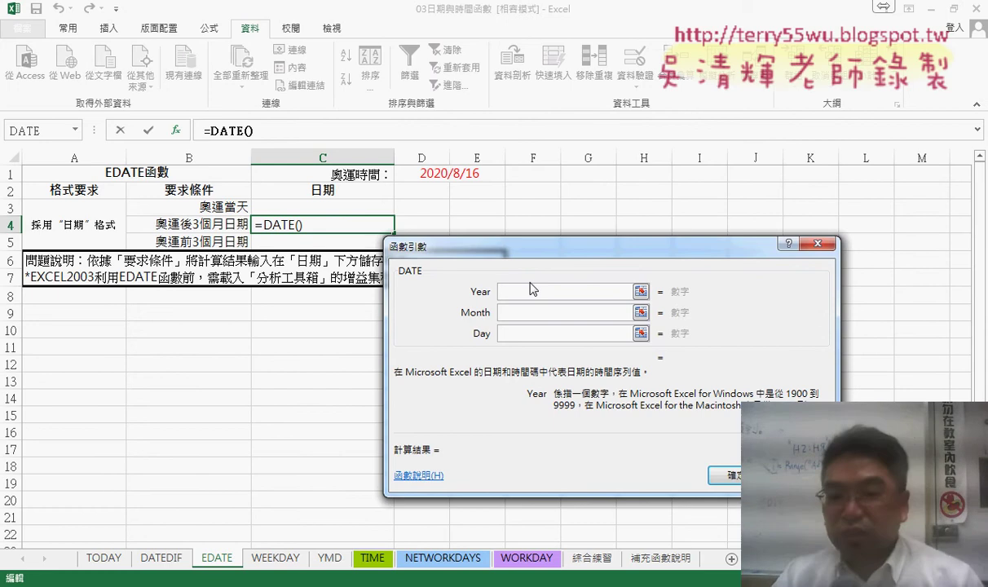
# - Enter YEAR(D1) as the Year argument and MONTH(D1) as the Month argument
pyautogui.click(463, 174)
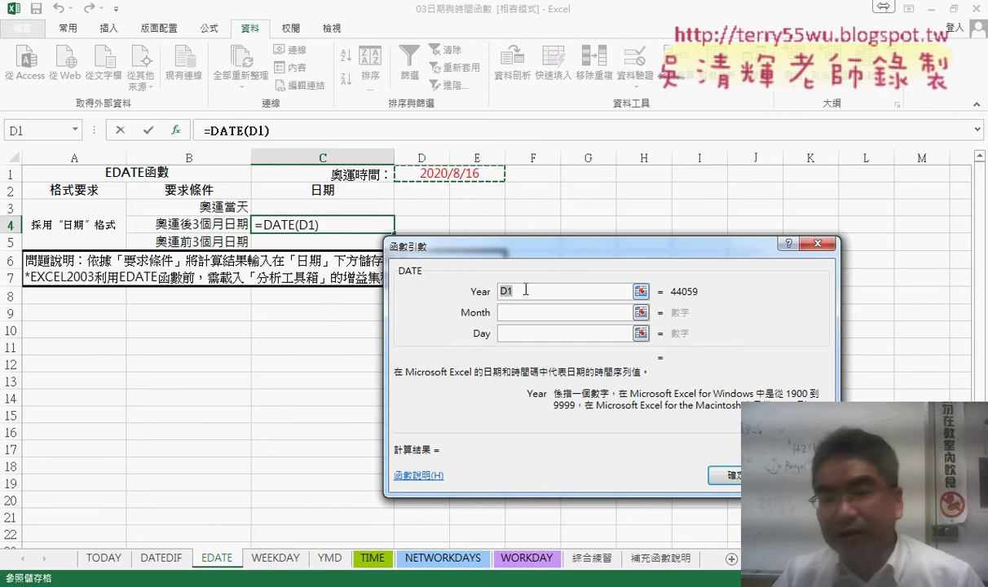
pyautogui.click(525, 291)
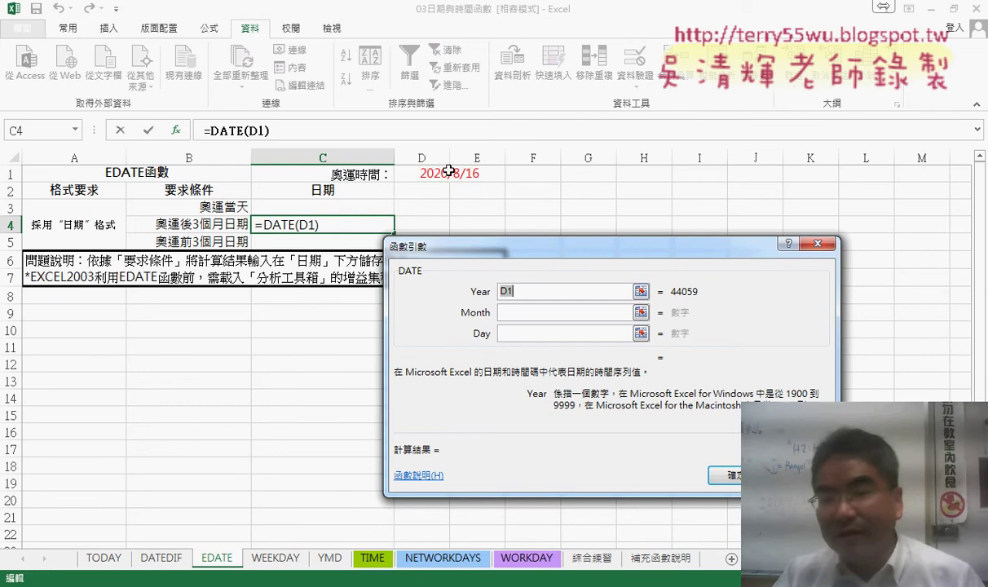
pyautogui.click(499, 291)
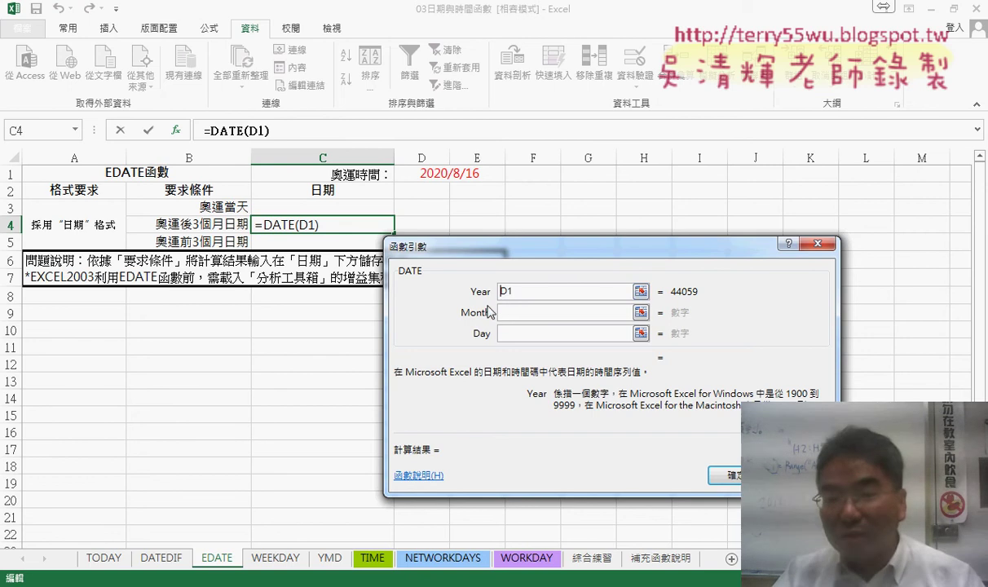
pyautogui.write('ㄨ')
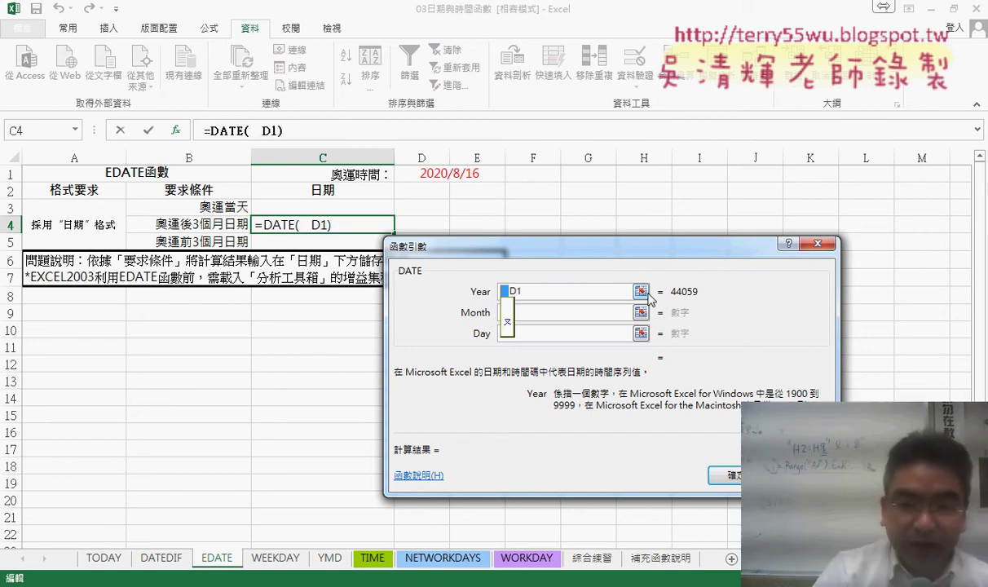
pyautogui.write('yea')
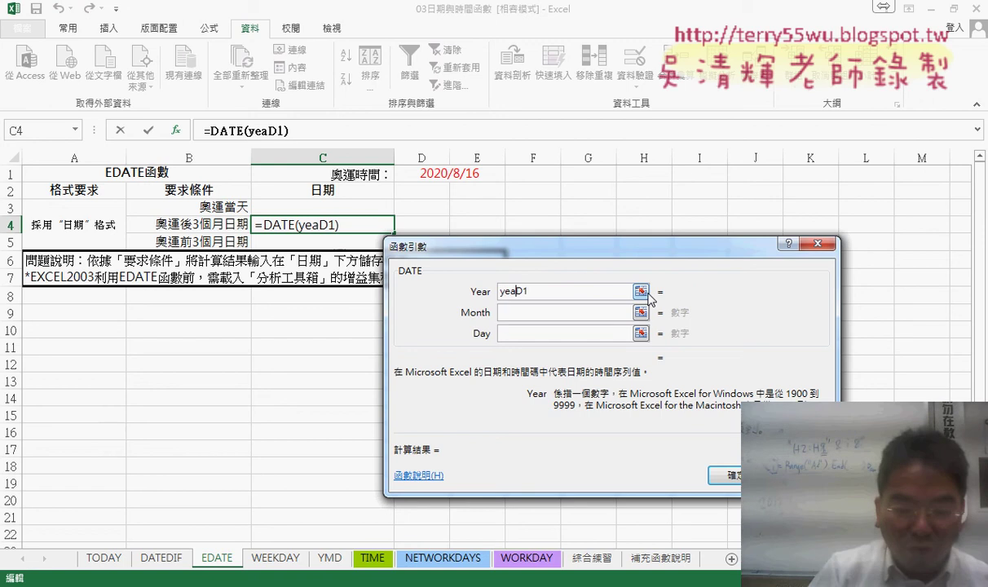
pyautogui.write('r(')
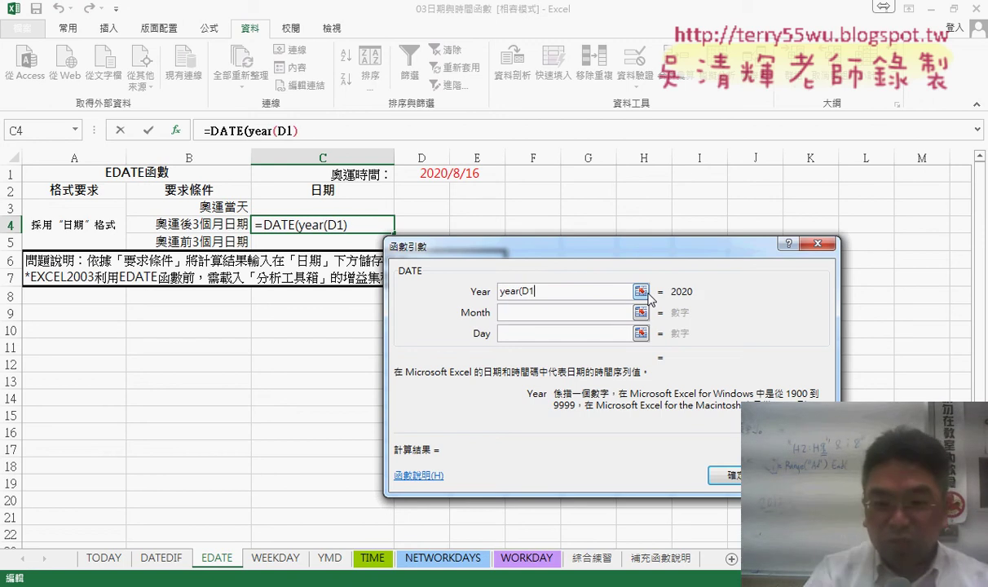
pyautogui.write(')')
pyautogui.click(564, 316)
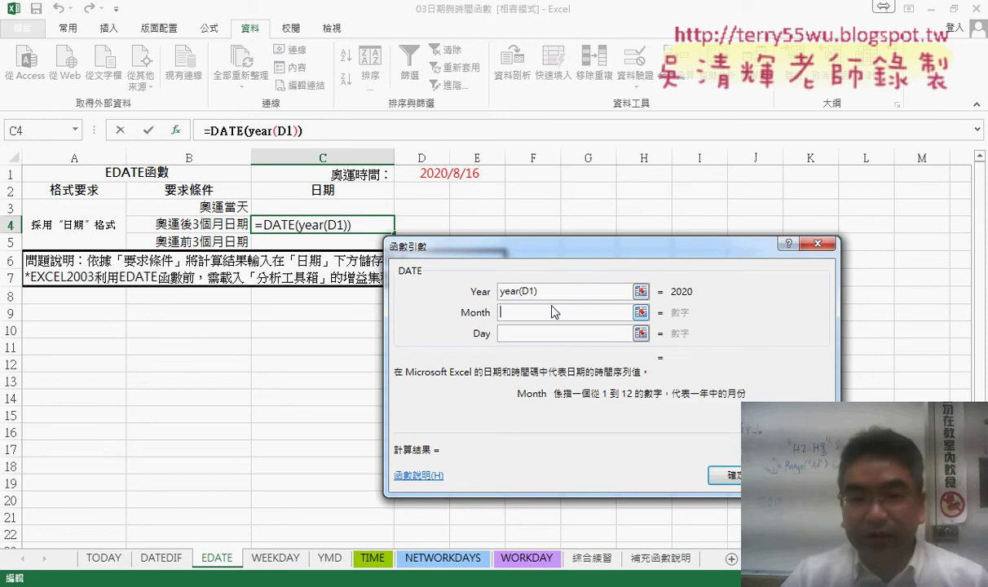
pyautogui.write('m')
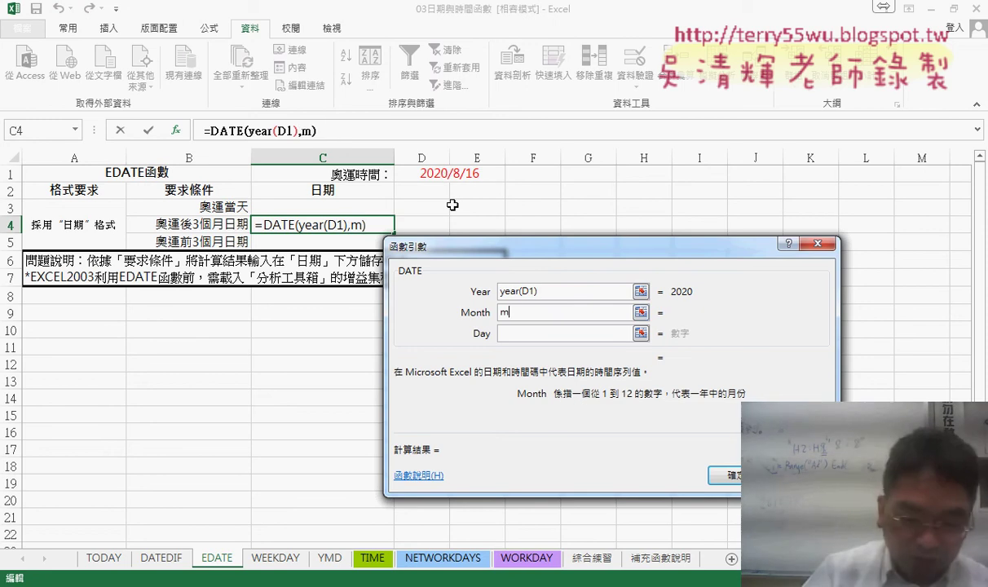
pyautogui.write('onth(')
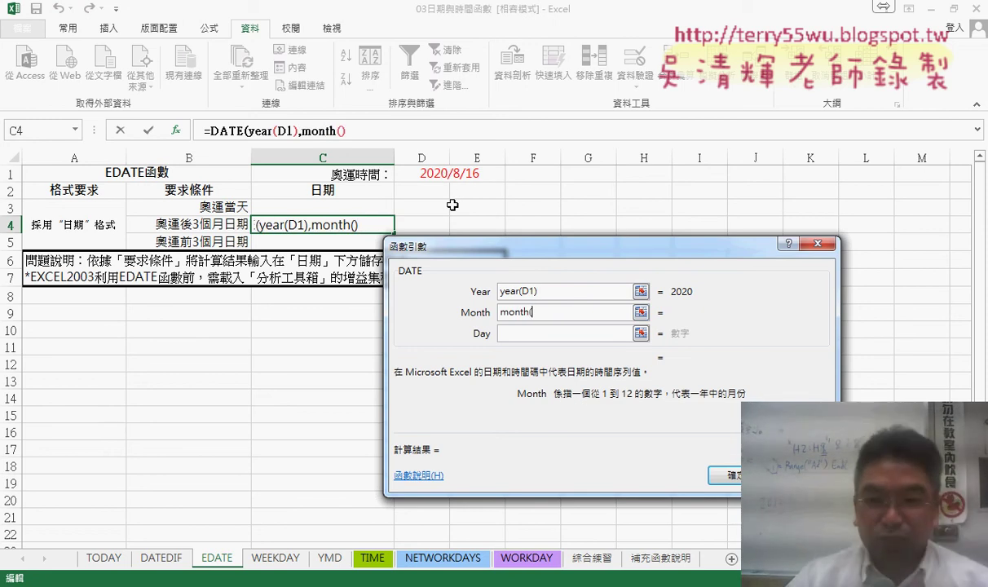
pyautogui.click(469, 171)
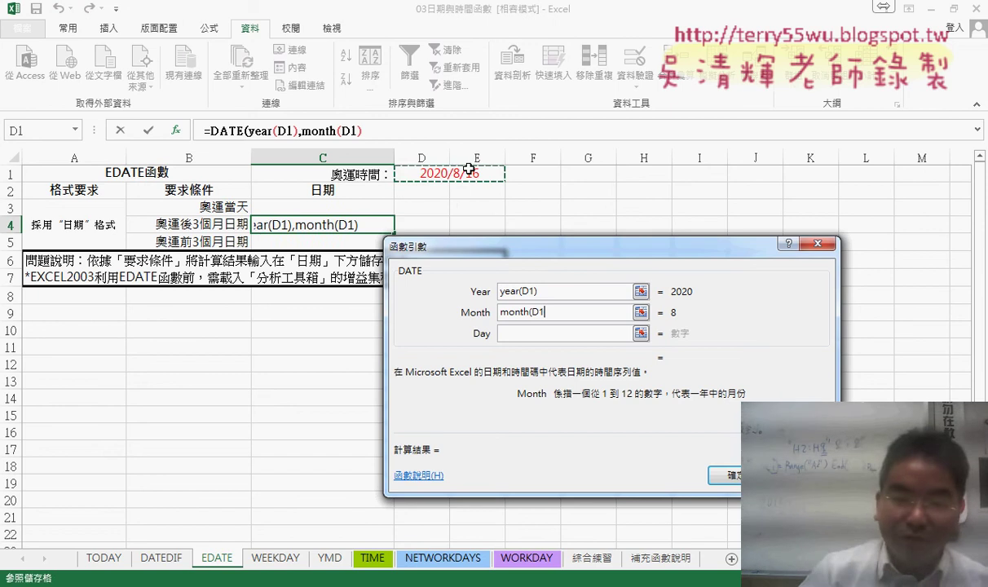
pyautogui.write(')')
# - Enter DAY(D1) as the Day argument, add +3 to the month, and confirm
pyautogui.click(538, 335)
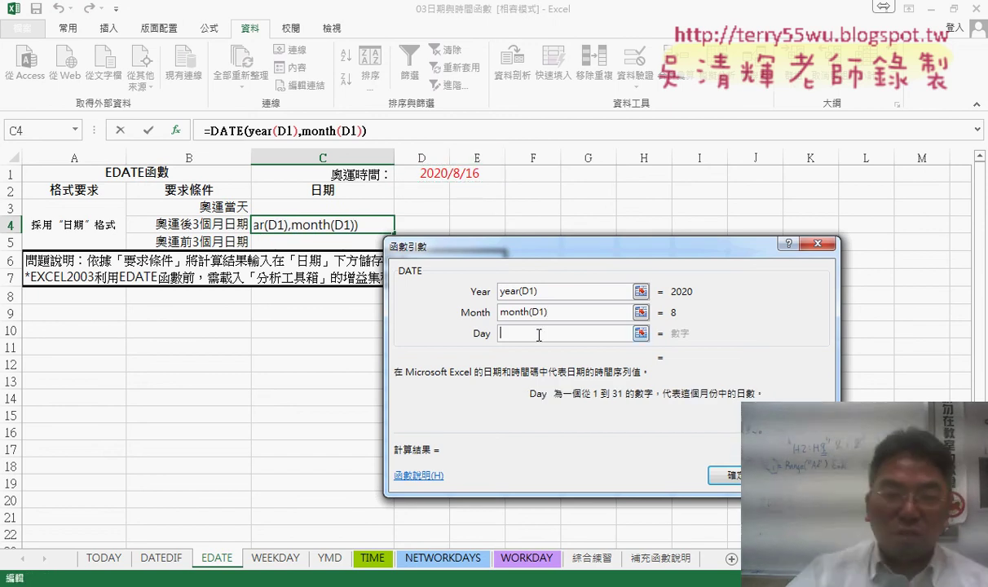
pyautogui.write('da')
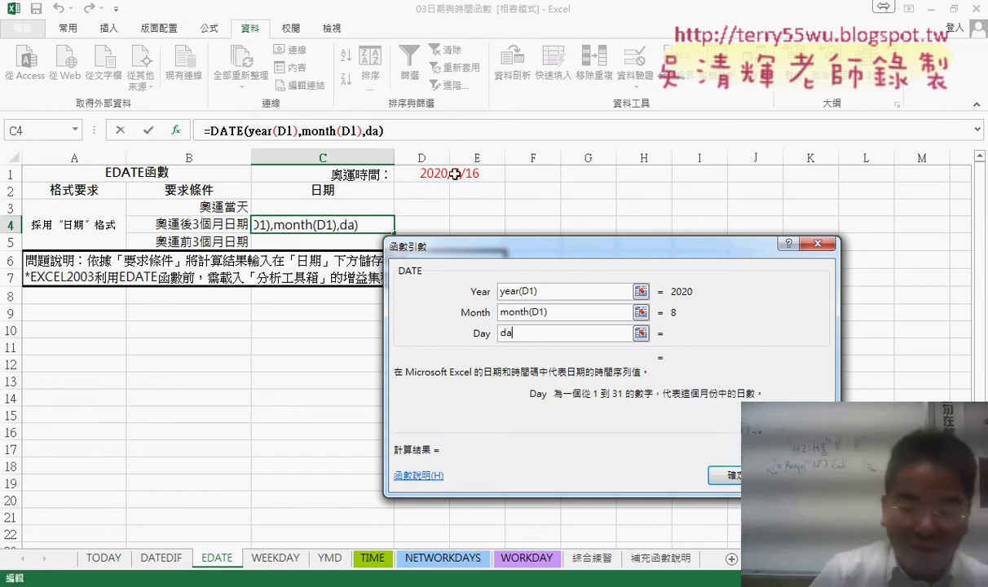
pyautogui.write('y(')
pyautogui.click(454, 174)
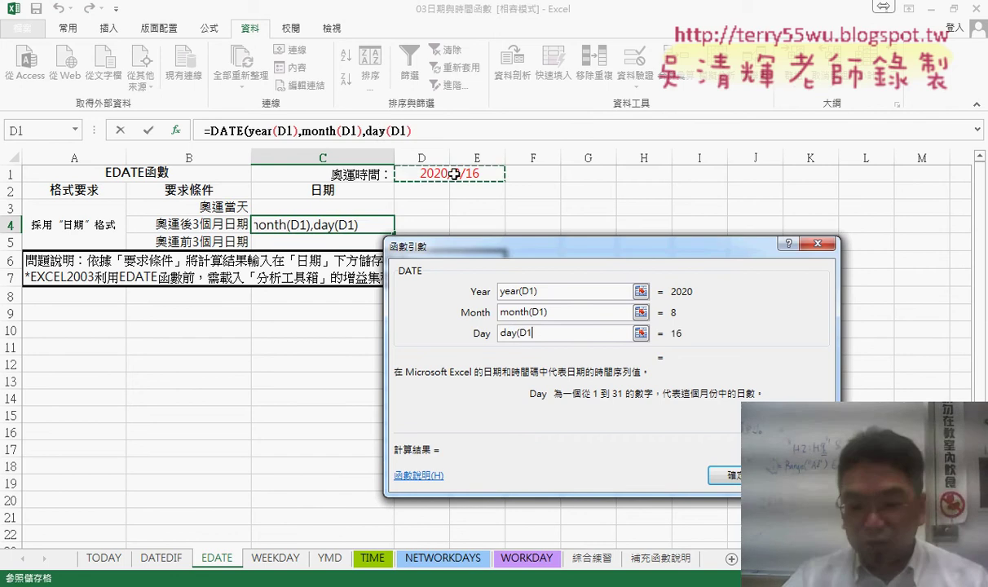
pyautogui.write(')')
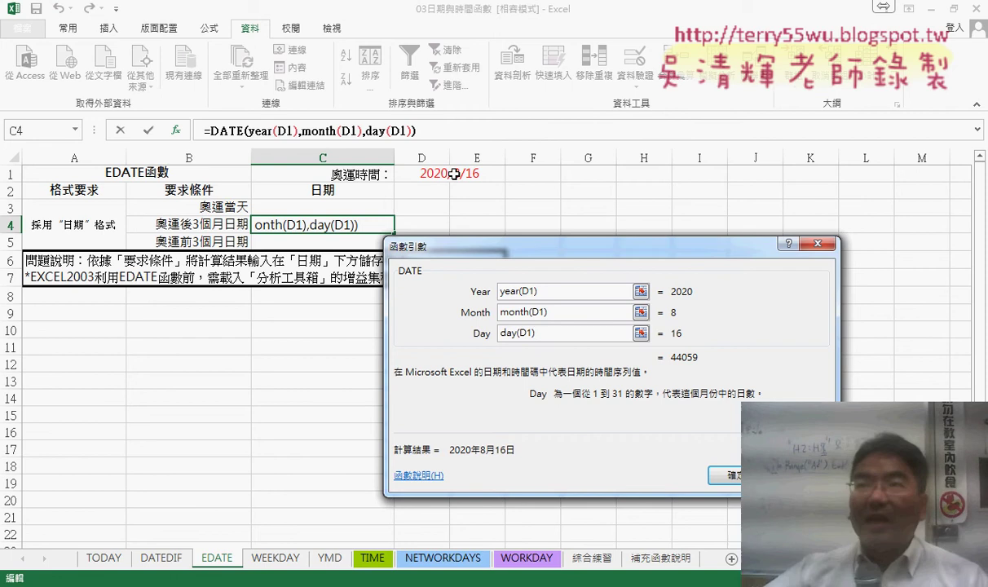
pyautogui.click(570, 312)
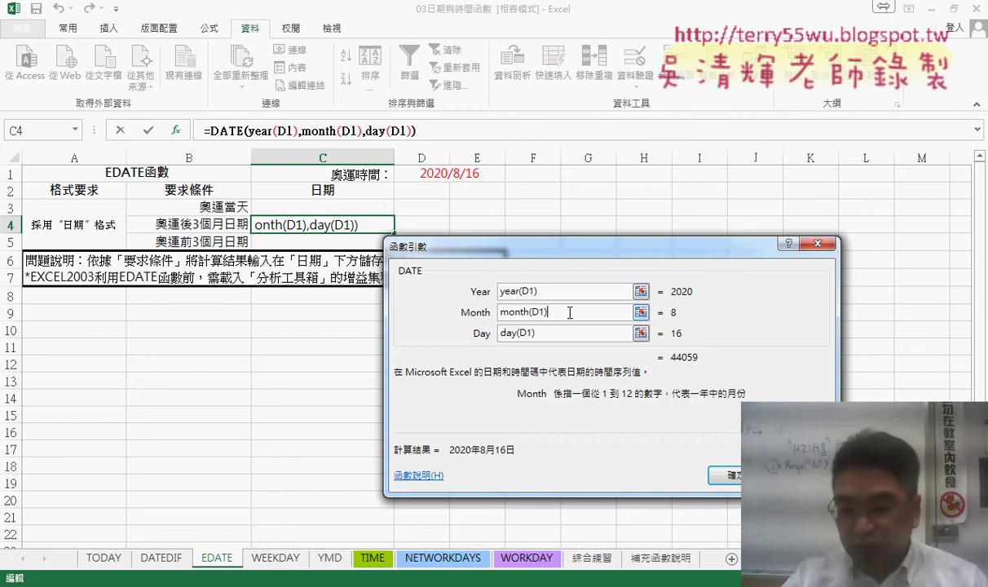
pyautogui.write('+3')
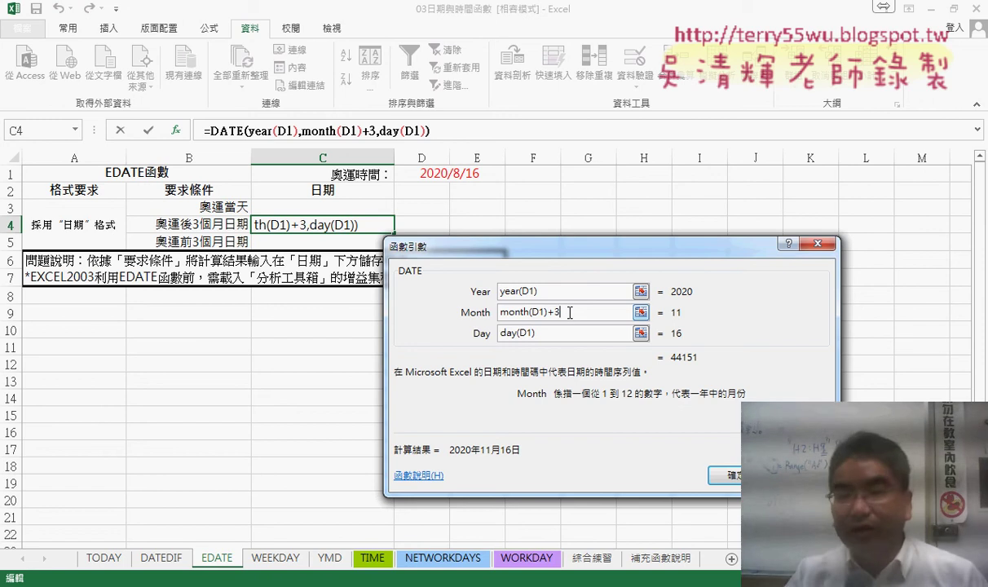
pyautogui.press('Return')
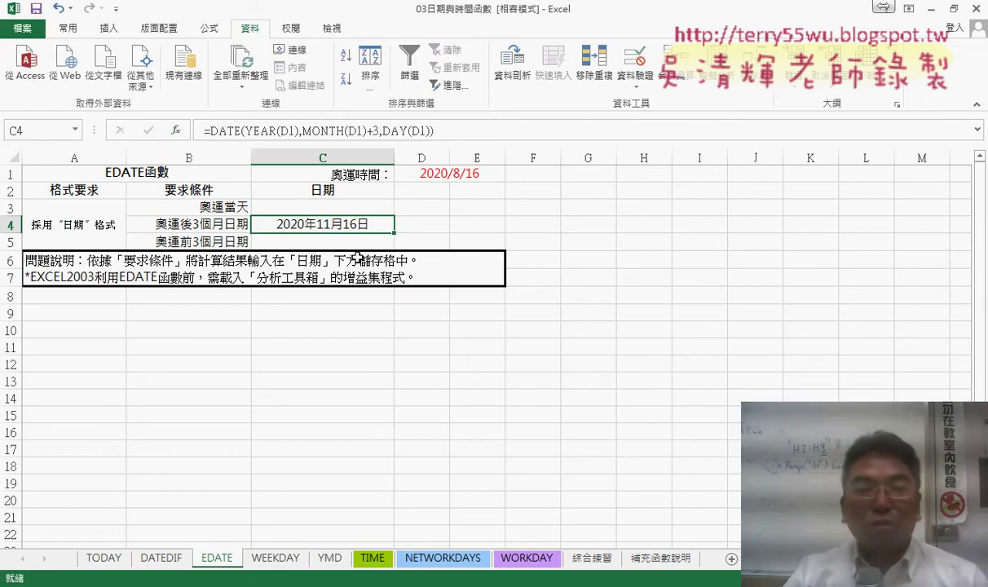
pyautogui.click(374, 130)
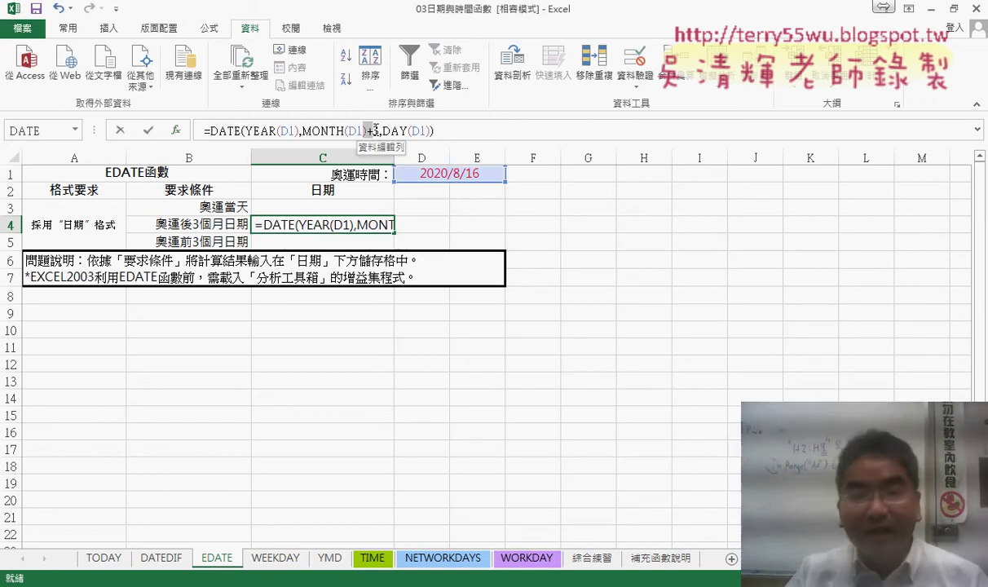
pyautogui.moveTo(375, 131); pyautogui.dragTo(382, 130)
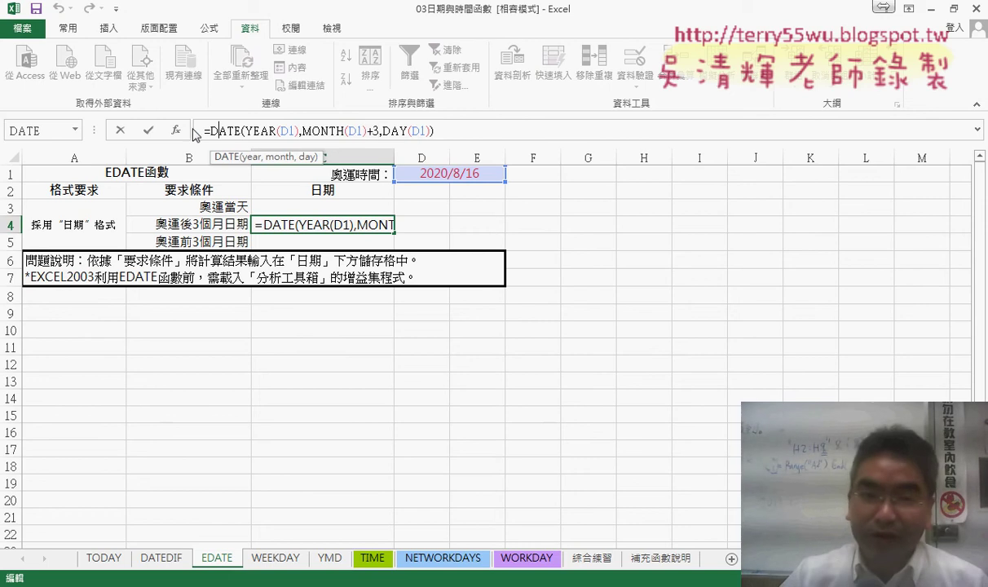
pyautogui.click(176, 131)
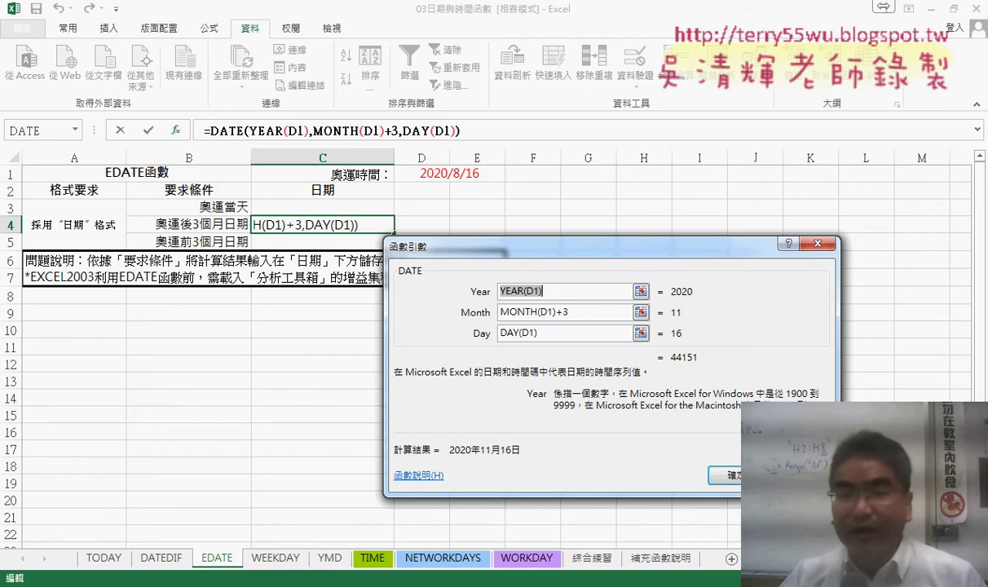
pyautogui.press('Return')
pyautogui.click(439, 225)
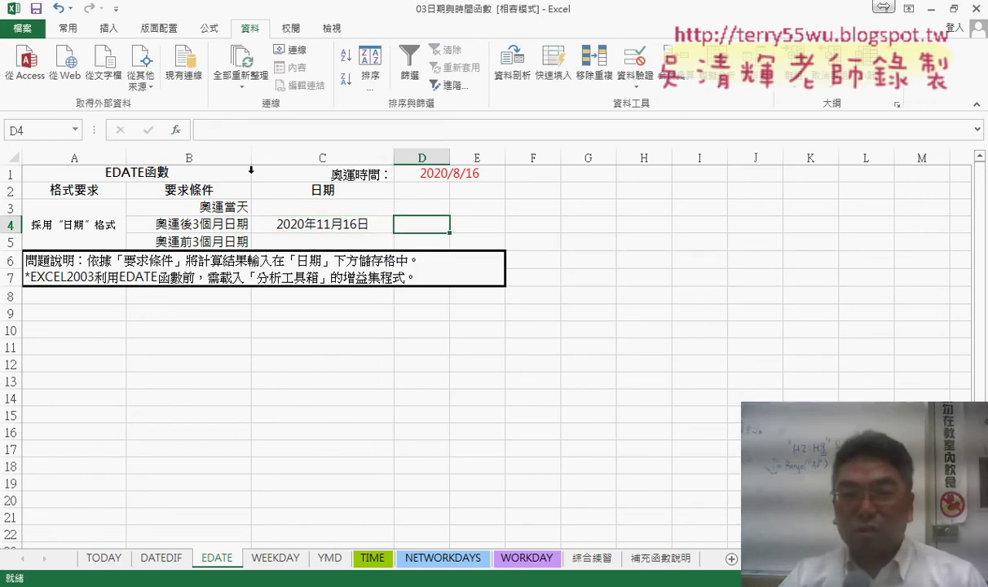
# - Insert =EDATE(D1,3) into D4, with Start_date D1 and Months 3
pyautogui.click(176, 130)
pyautogui.moveTo(550, 169); pyautogui.dragTo(611, 61)
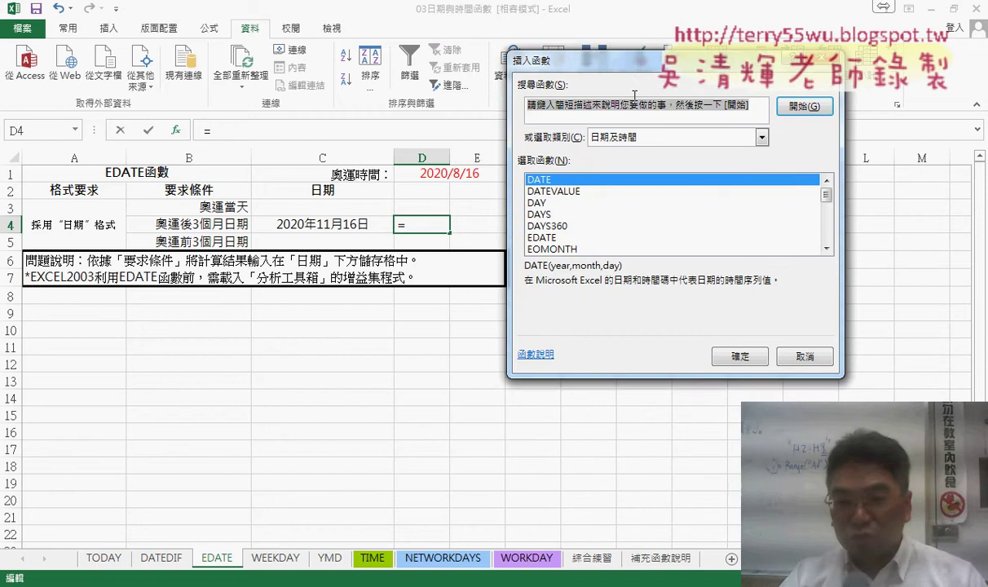
pyautogui.doubleClick(552, 225)
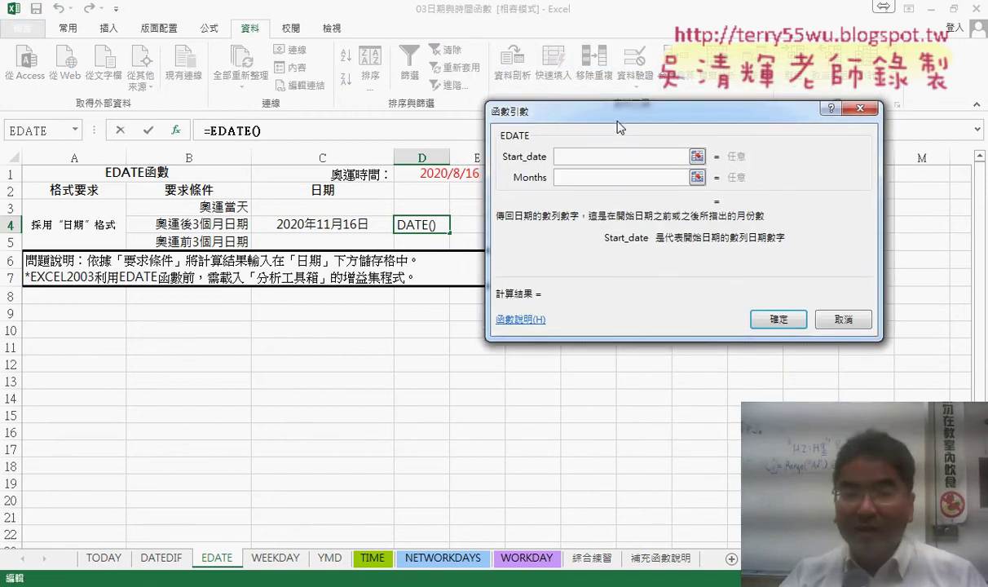
pyautogui.moveTo(618, 126); pyautogui.dragTo(653, 157)
pyautogui.click(426, 173)
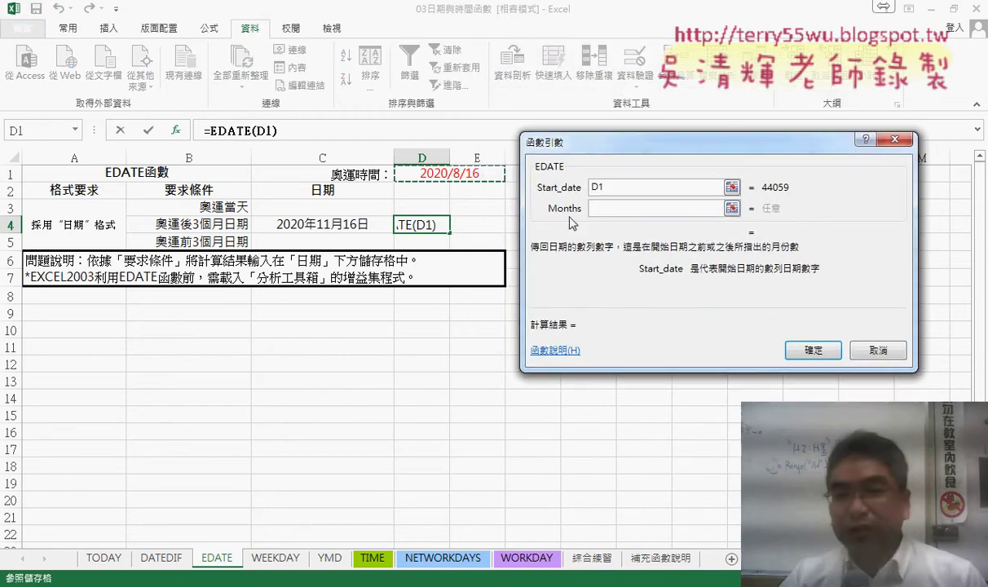
pyautogui.click(599, 209)
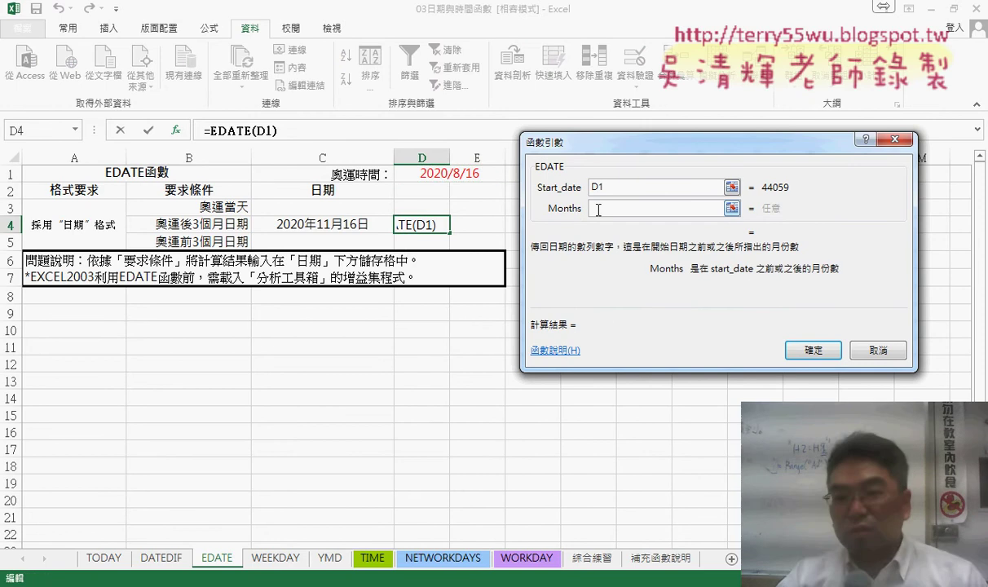
pyautogui.write('3')
pyautogui.click(813, 349)
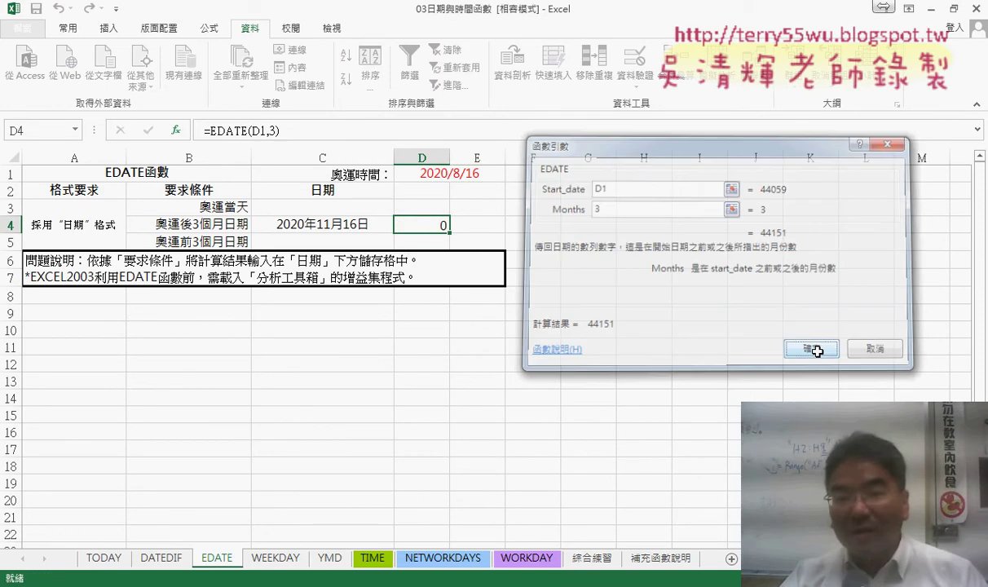
# - Widen column D and format D4 as a Date so it shows 2020/11/16
pyautogui.moveTo(450, 157); pyautogui.dragTo(495, 156)
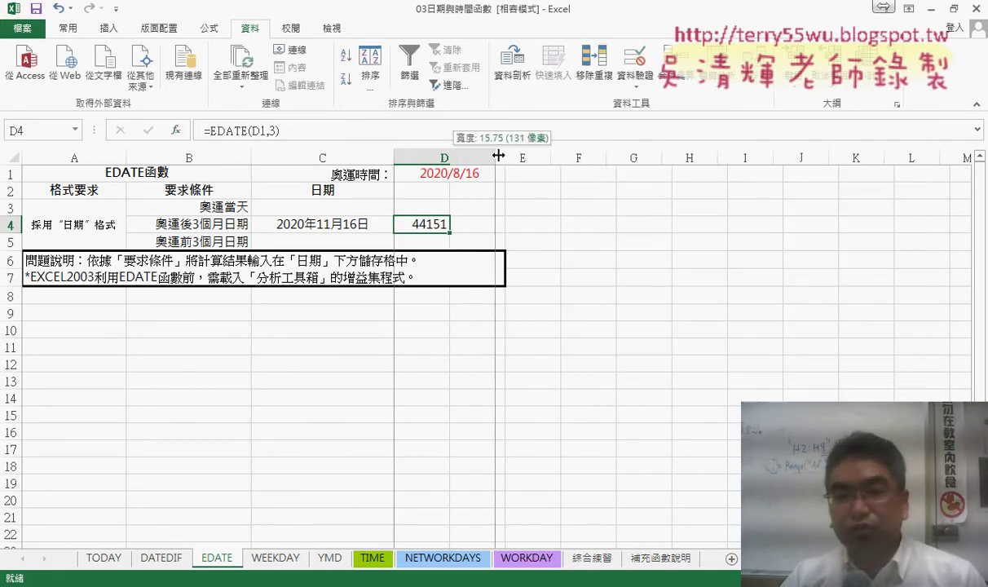
pyautogui.rightClick(462, 231)
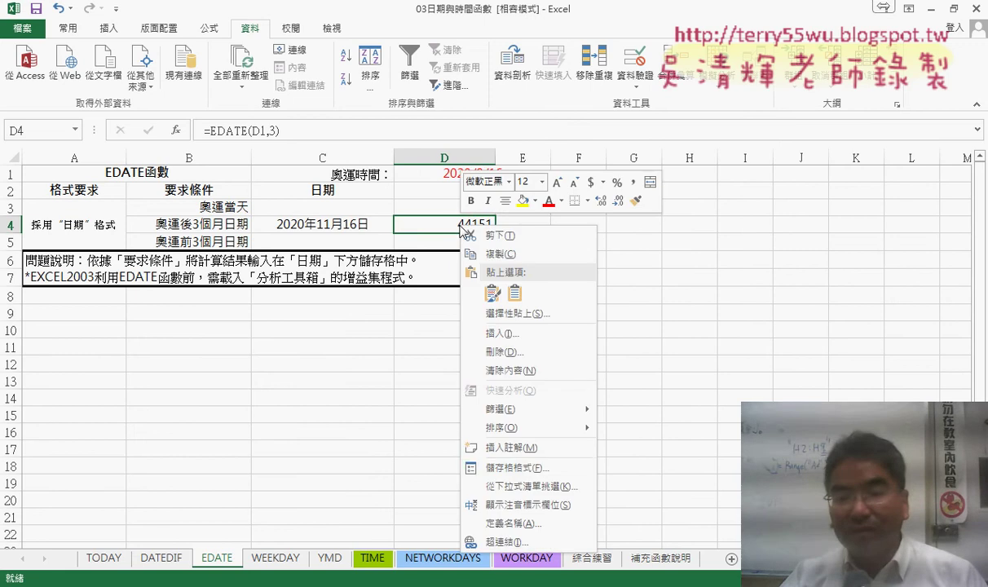
pyautogui.click(551, 470)
pyautogui.click(374, 298)
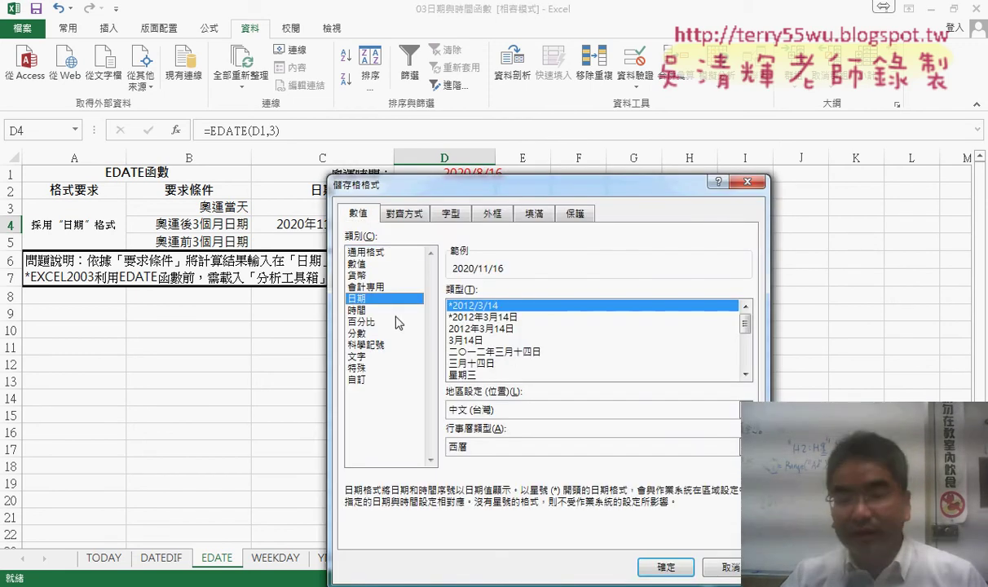
pyautogui.click(667, 568)
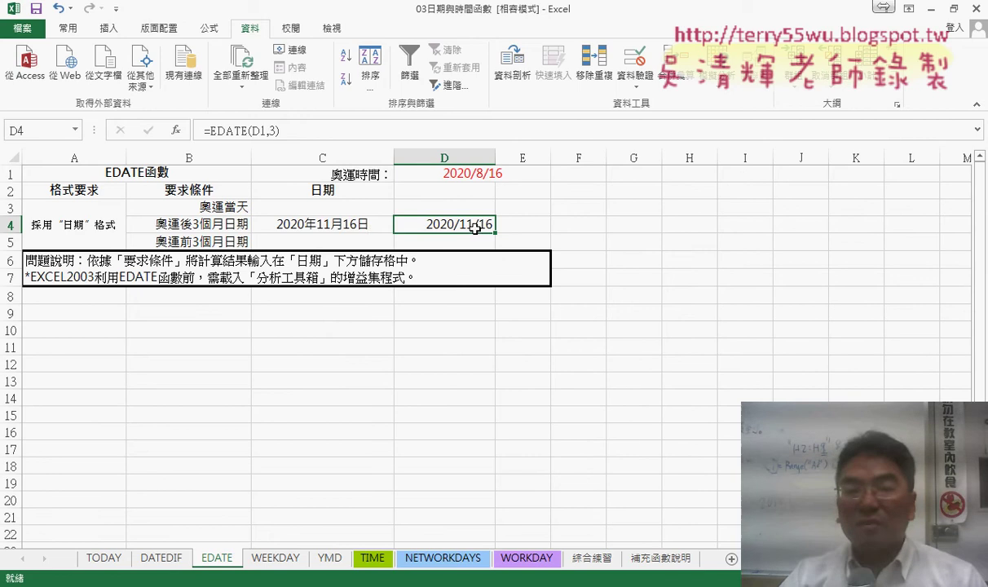
# - Compare C4's DATE formula with D4's EDATE formula
pyautogui.click(357, 226)
pyautogui.click(419, 216)
pyautogui.click(342, 217)
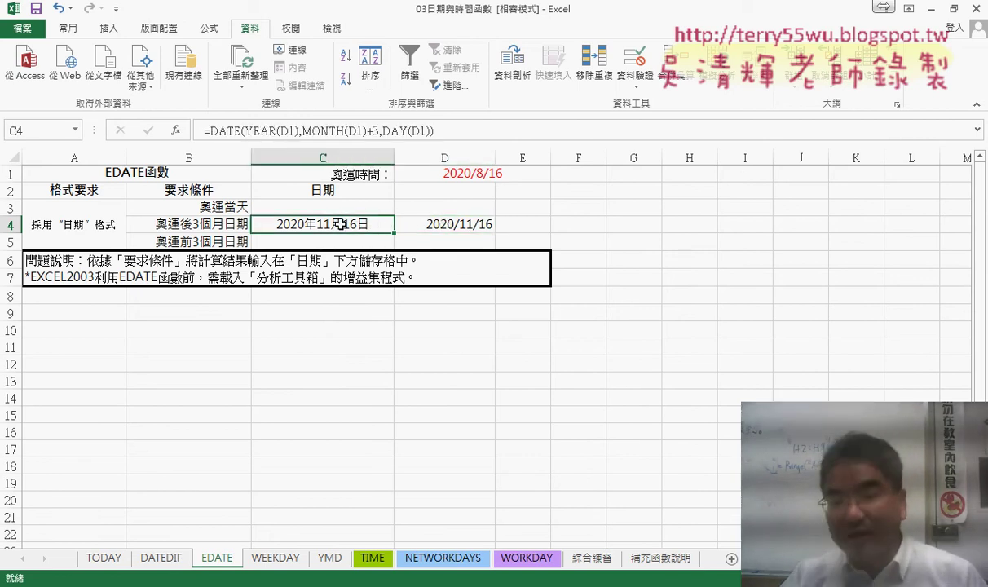
pyautogui.click(407, 217)
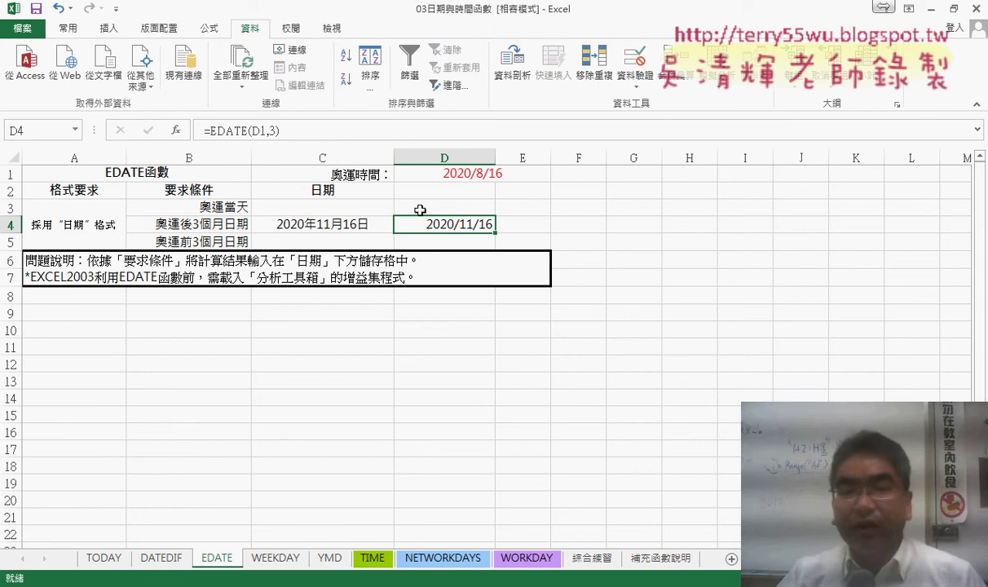
# - Enter =EDATE(D1,-3) in C5 through Shift+F3, giving 2020年5月16日
pyautogui.click(354, 243)
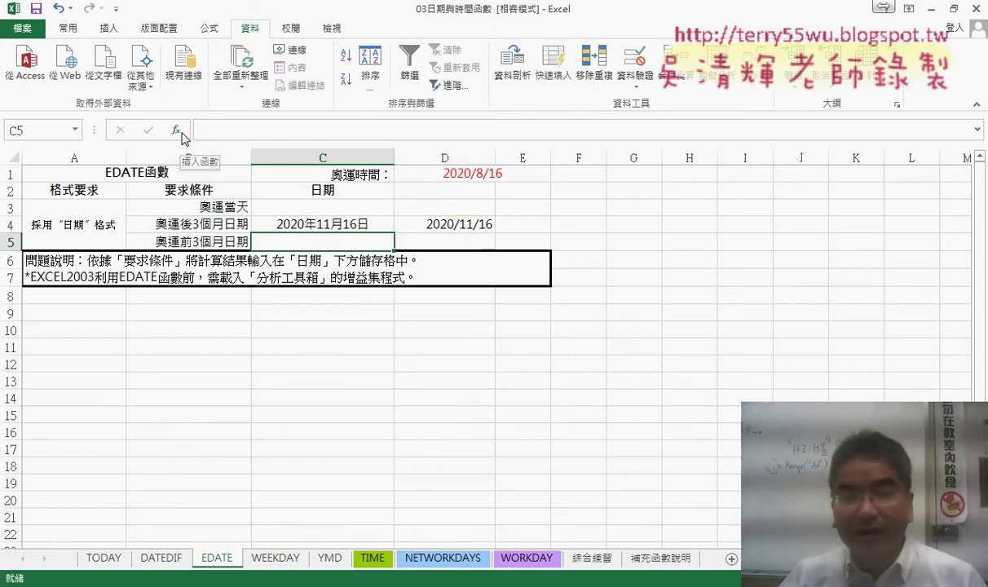
pyautogui.write('=')
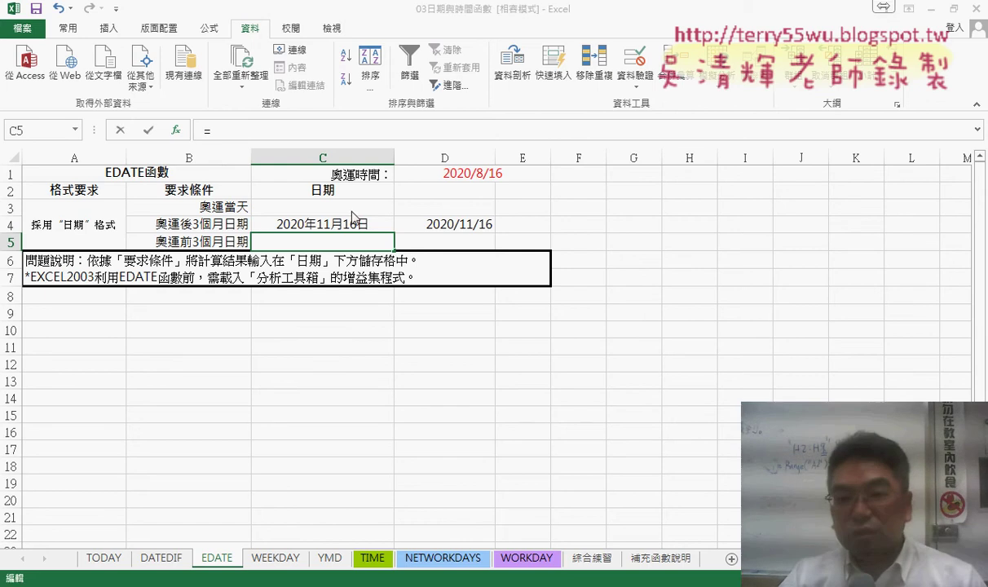
pyautogui.hotkey('shift', 'F3')
pyautogui.press('Down')
pyautogui.press('Down')
pyautogui.click(786, 395)
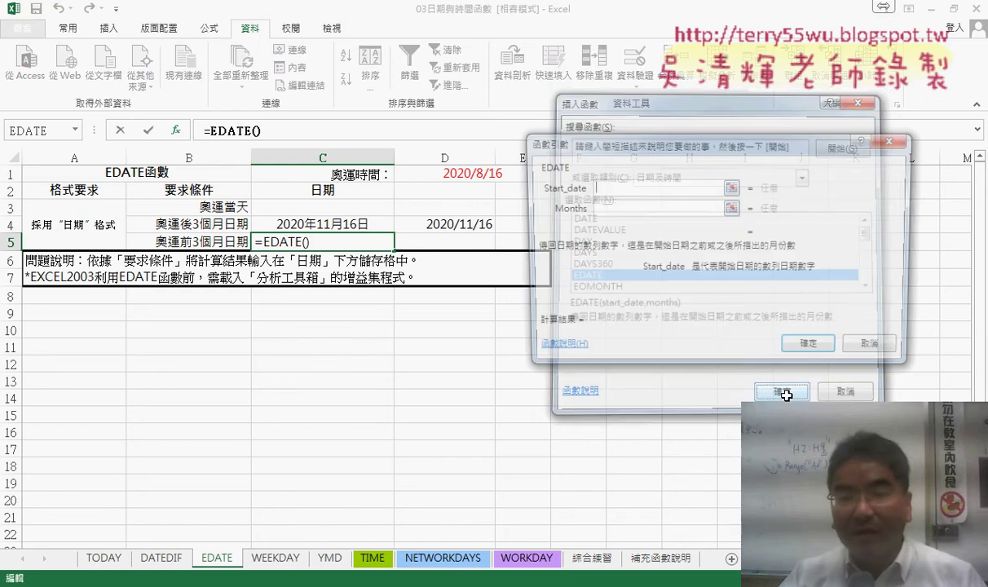
pyautogui.click(431, 172)
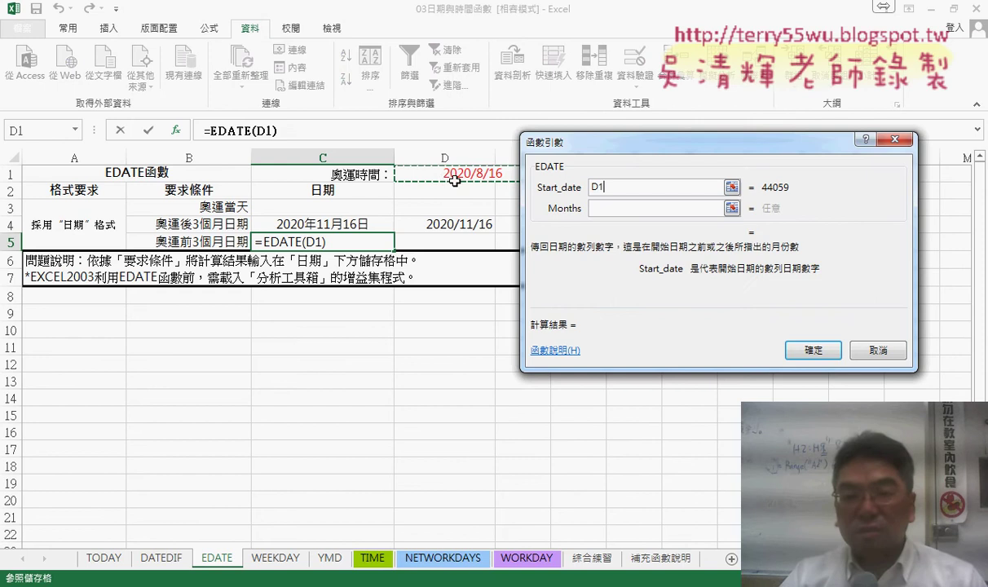
pyautogui.click(612, 211)
pyautogui.write('-3')
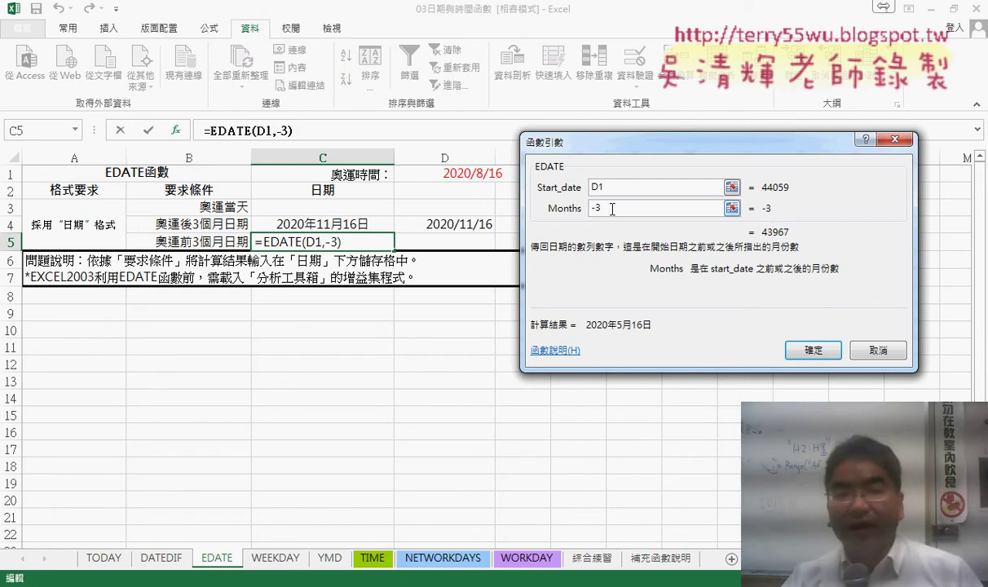
pyautogui.press('Return')
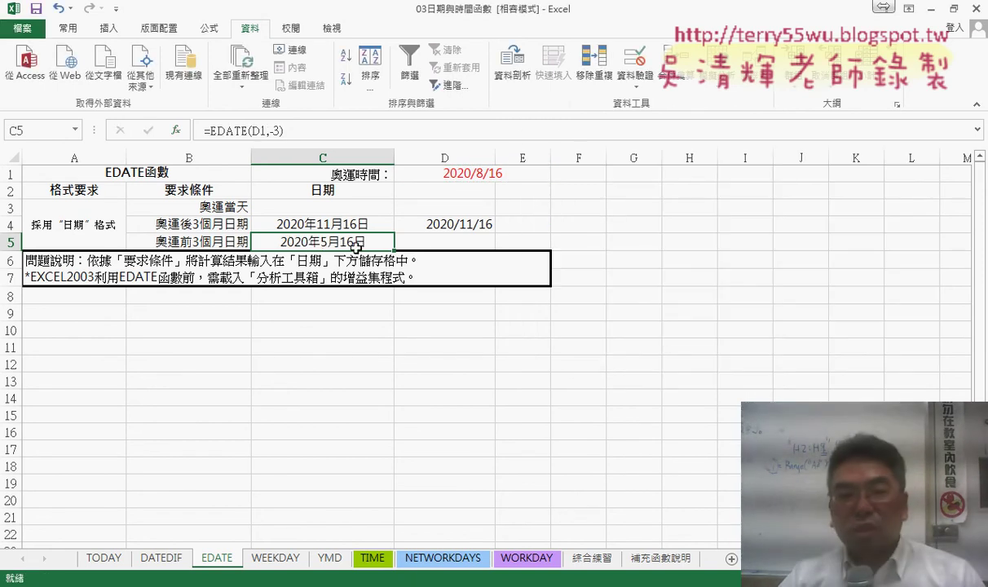
pyautogui.click(336, 220)
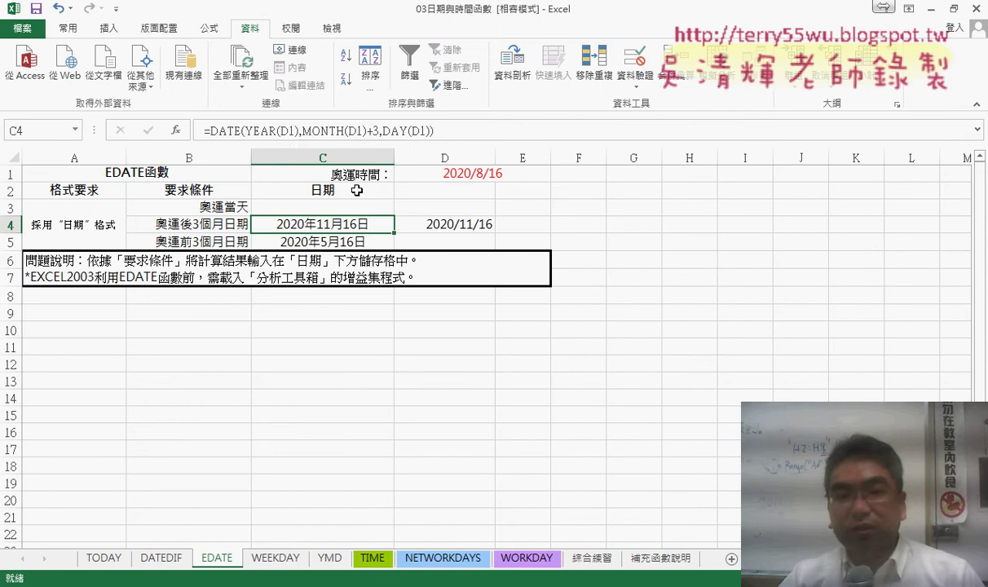
pyautogui.click(334, 242)
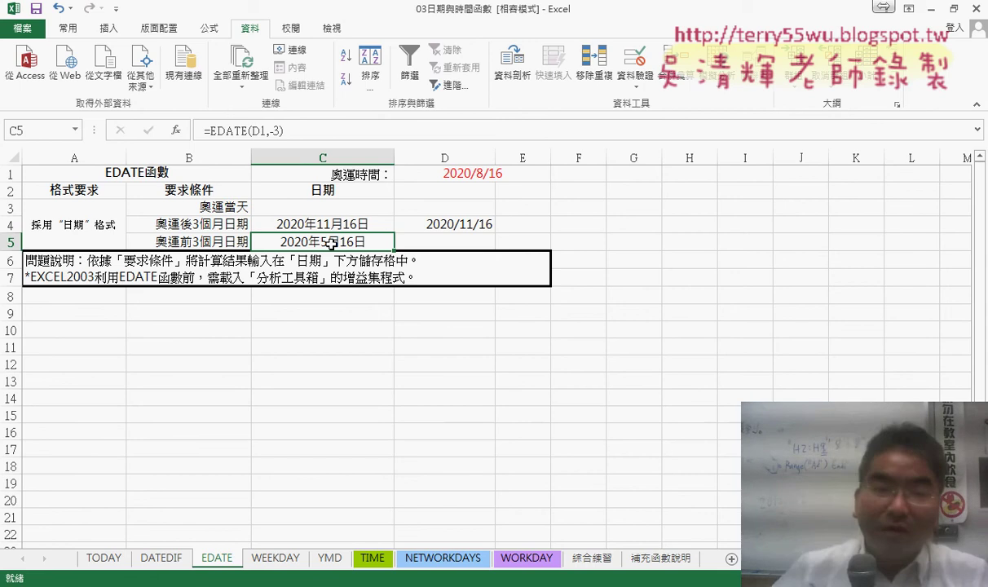
pyautogui.click(330, 227)
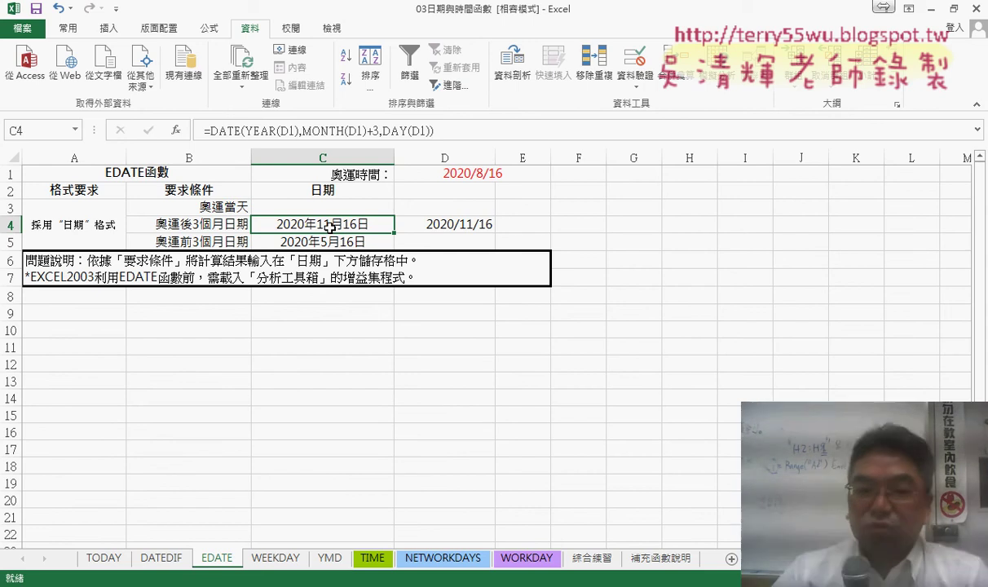
pyautogui.click(330, 241)
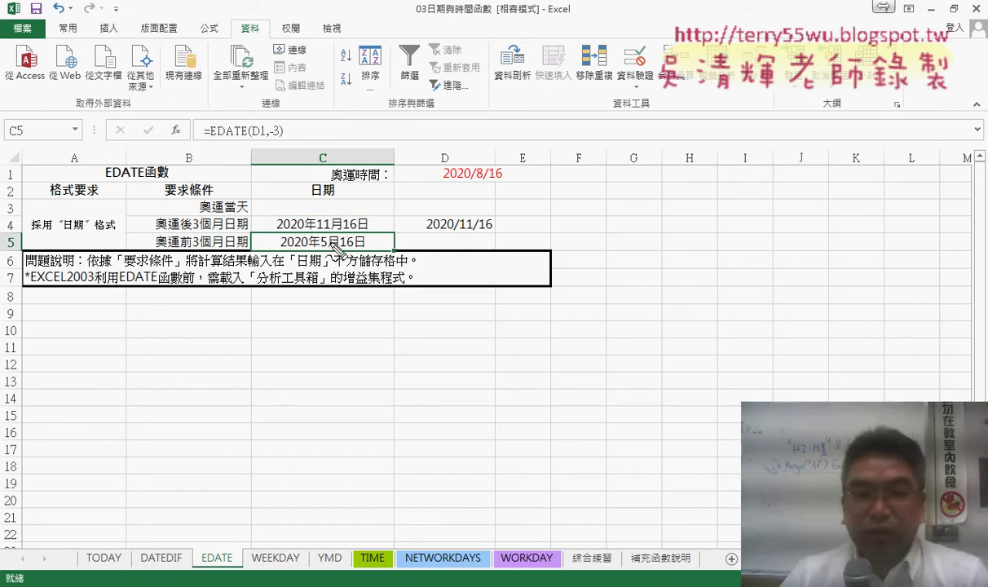
# - Underline EXCEL2003, EDATE and 分析工具箱 in the row 7 note, also marking 增益集程式
pyautogui.moveTo(29, 286); pyautogui.dragTo(90, 285)
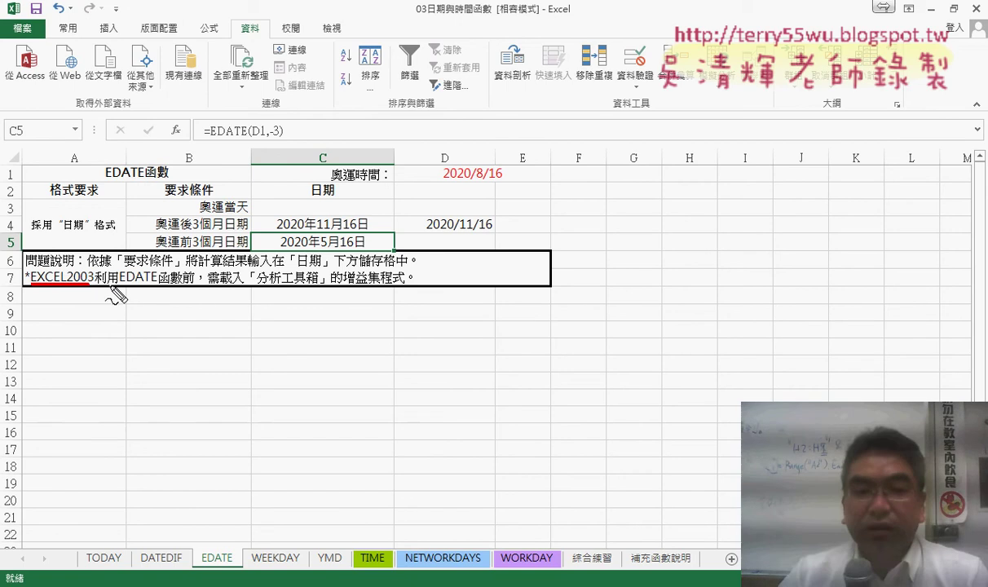
pyautogui.moveTo(122, 286); pyautogui.dragTo(179, 287)
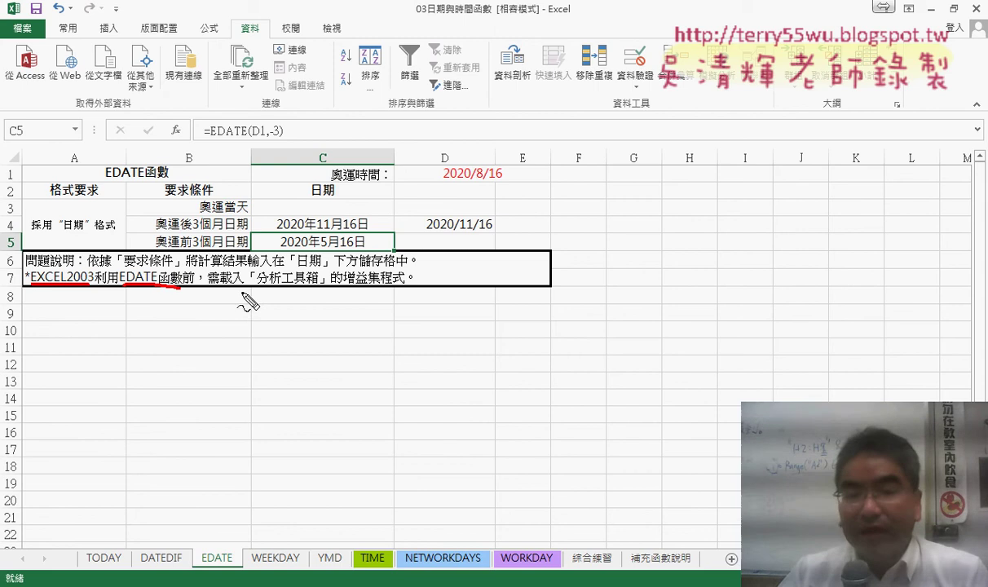
pyautogui.moveTo(257, 287); pyautogui.dragTo(404, 285)
pyautogui.moveTo(281, 259); pyautogui.dragTo(305, 299)
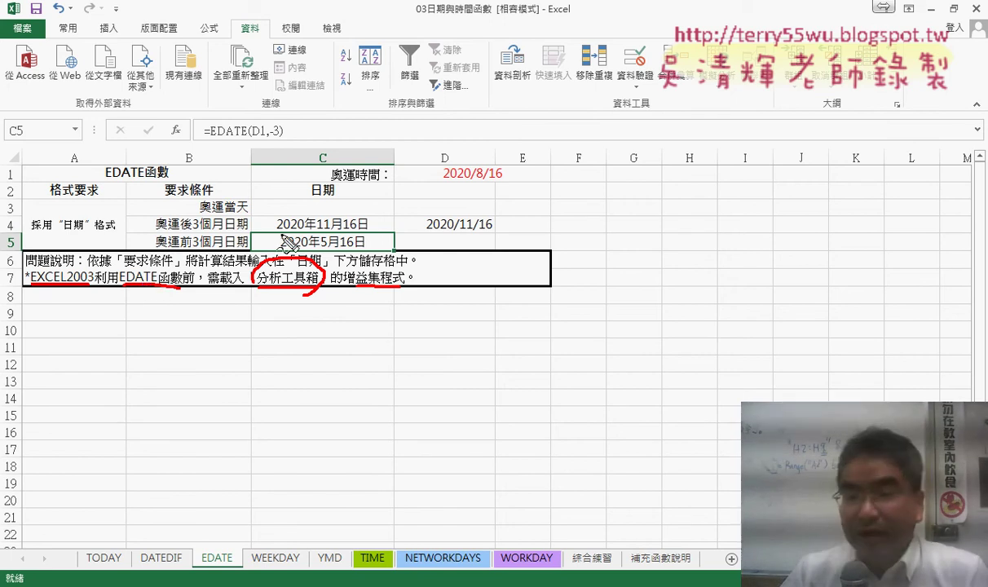
# - Mark C4's 2020年11月16日 date, clear the ink, and start editing C4's DATE formula
pyautogui.moveTo(277, 233); pyautogui.dragTo(364, 232)
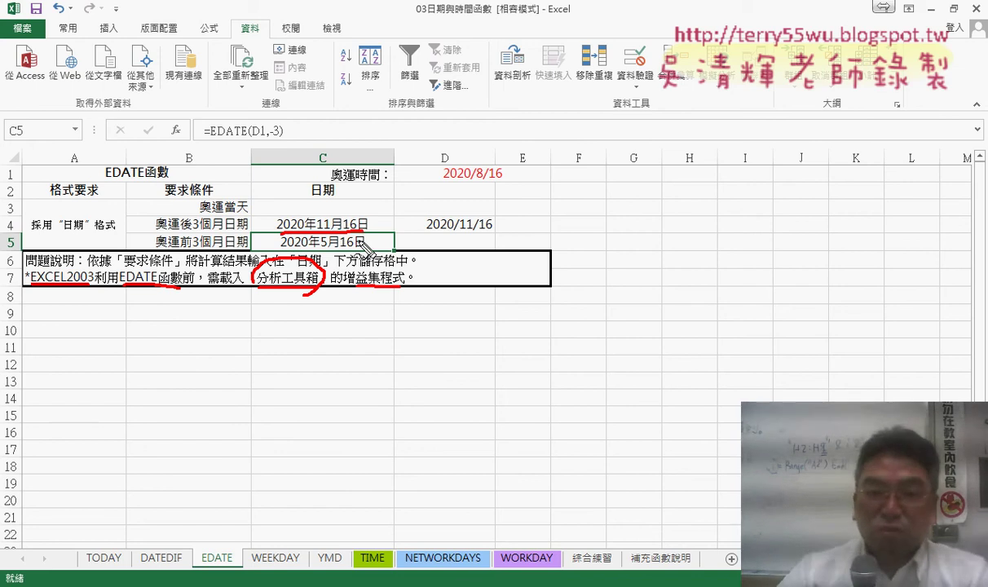
pyautogui.press('Escape')
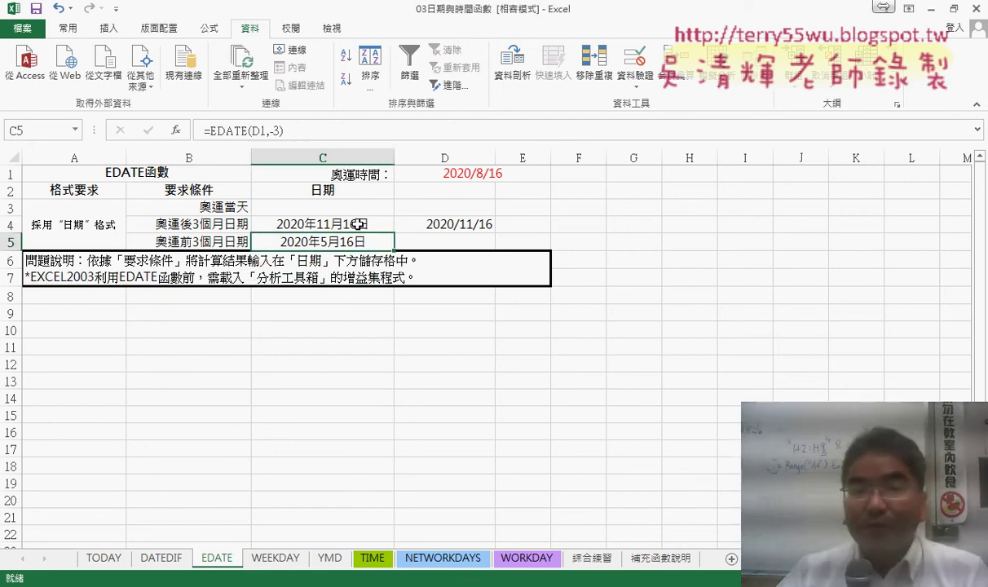
pyautogui.click(358, 224)
pyautogui.click(229, 133)
# - Review C4's DATE arguments, highlighting MONTH(D1)+3, then cancel leaving C4 unchanged
pyautogui.click(175, 130)
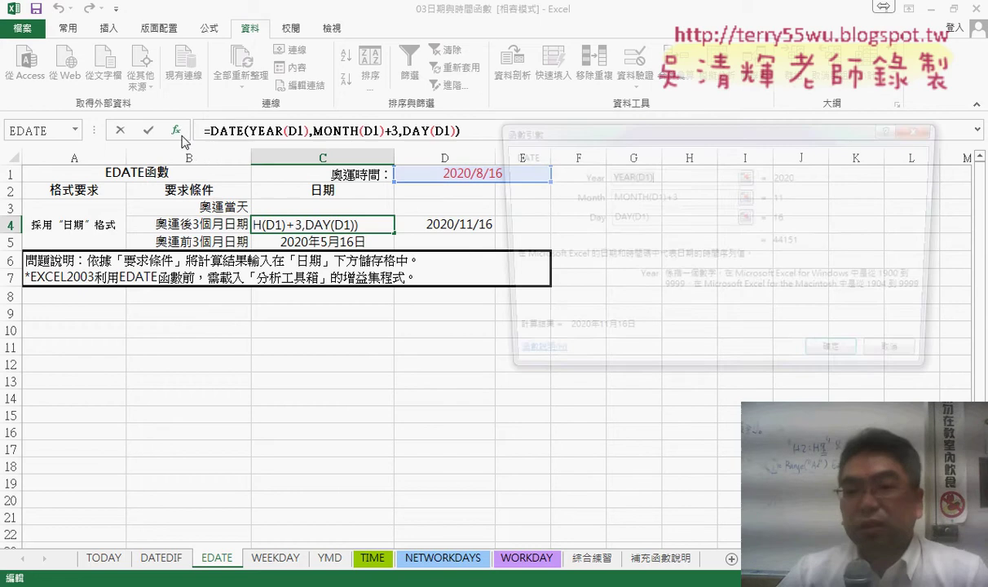
pyautogui.click(602, 196)
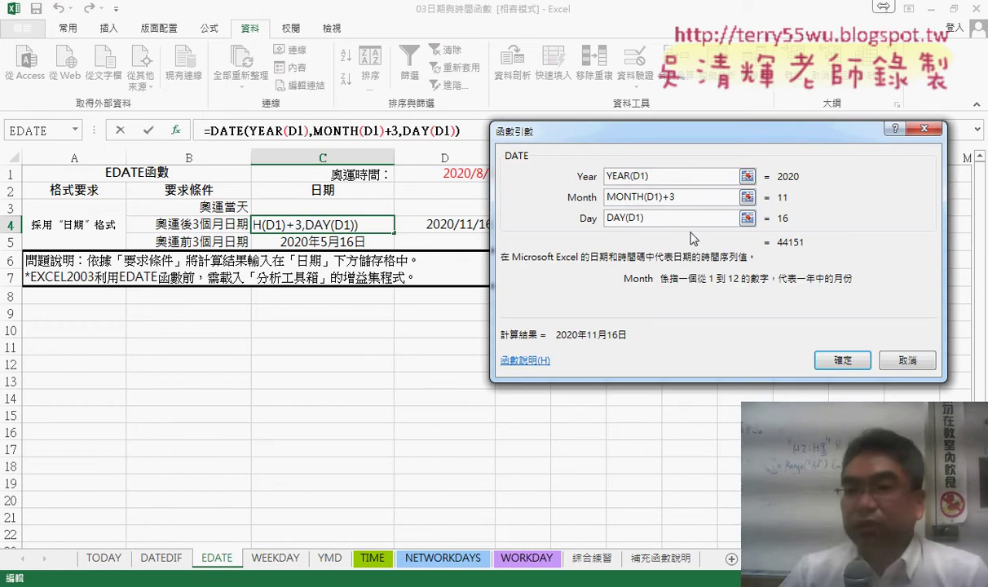
pyautogui.moveTo(682, 197); pyautogui.dragTo(602, 197)
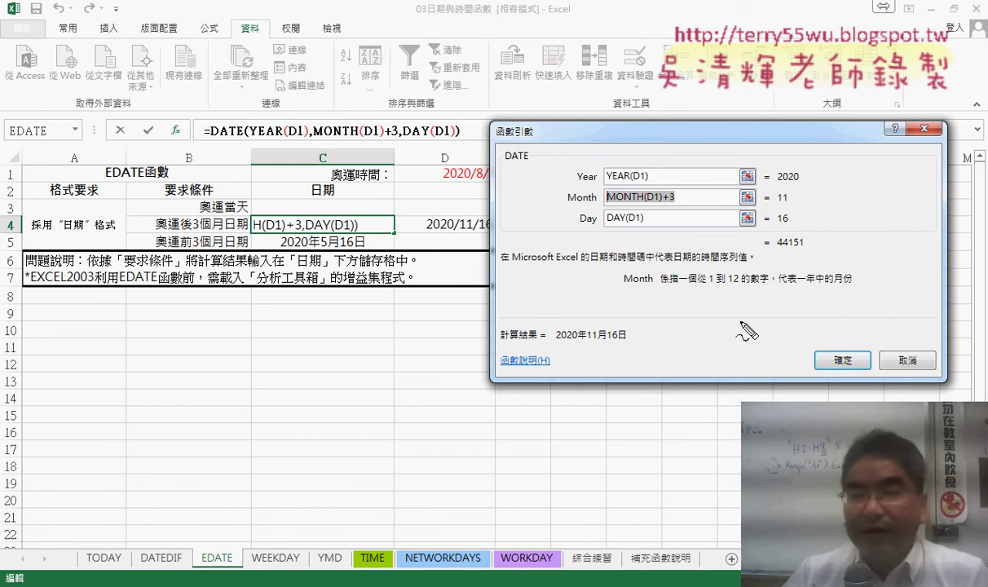
pyautogui.moveTo(503, 162); pyautogui.dragTo(534, 159)
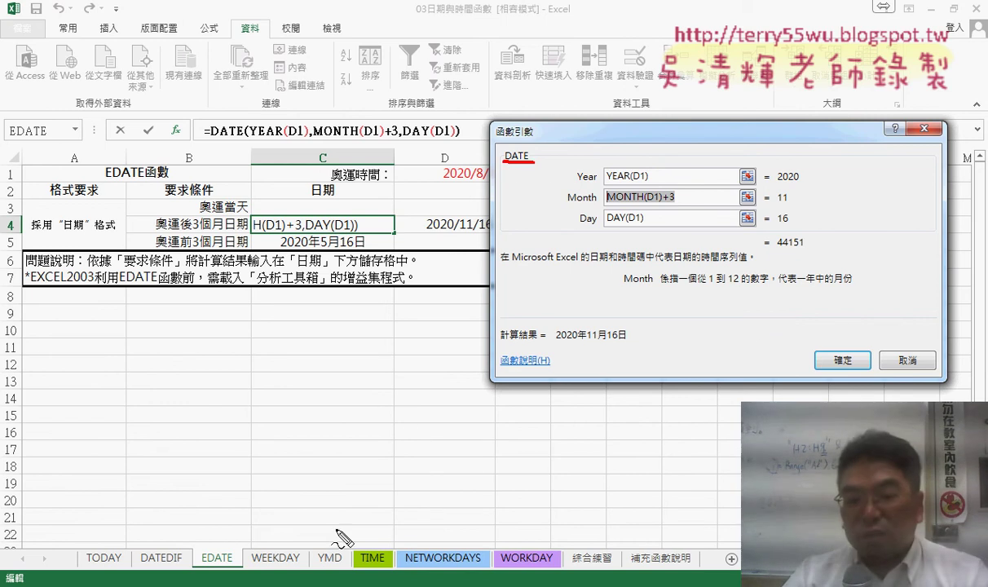
pyautogui.moveTo(371, 534); pyautogui.dragTo(390, 573)
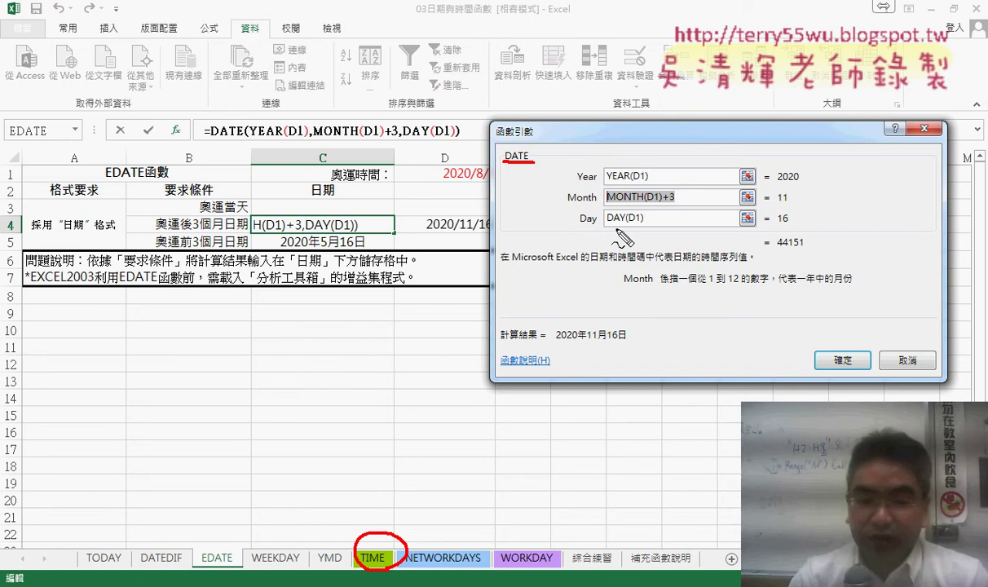
pyautogui.press('Escape')
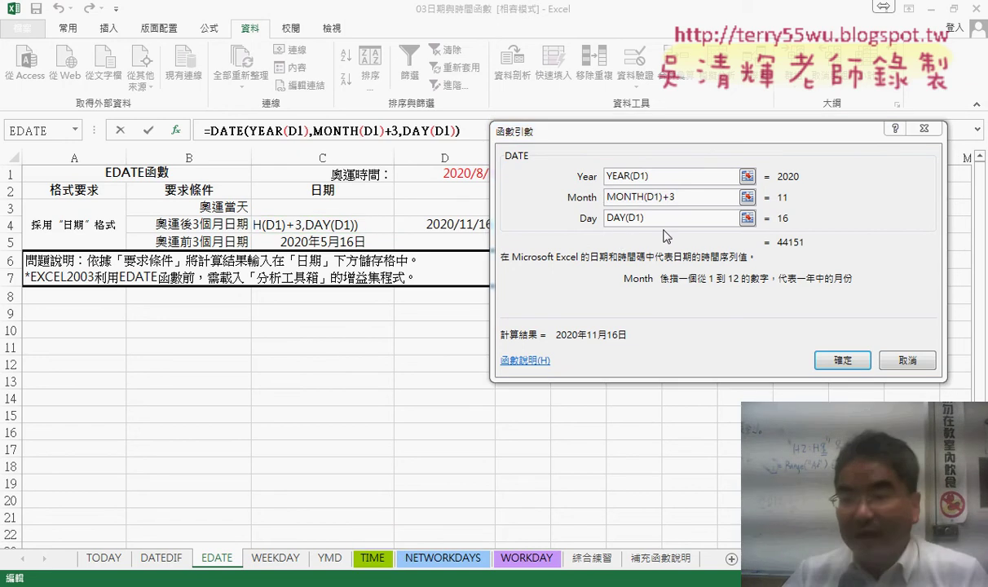
pyautogui.click(904, 360)
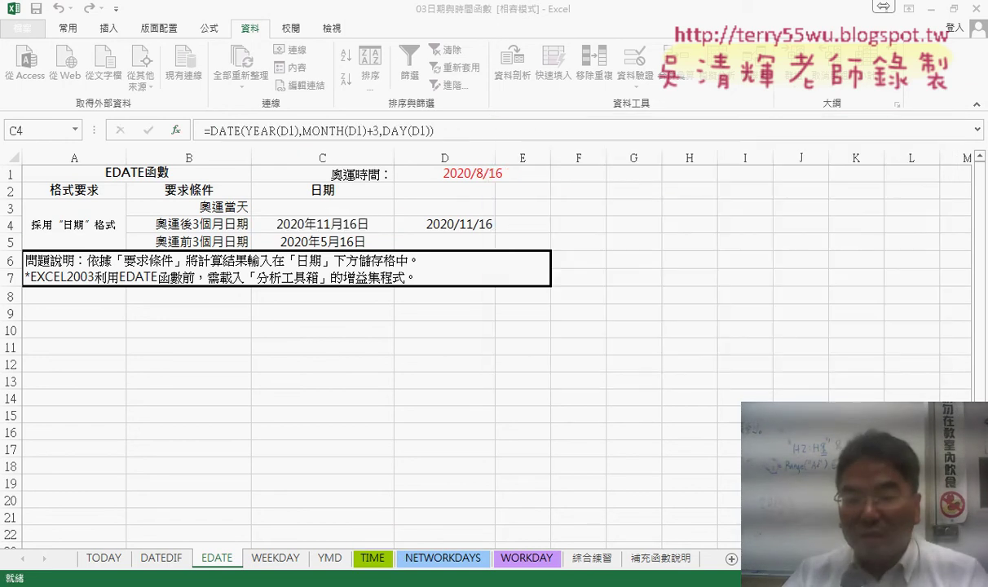
# - On the TIME sheet, enter 7:50:40 in D3 and re-confirm it in the formula bar
pyautogui.click(373, 558)
pyautogui.click(249, 202)
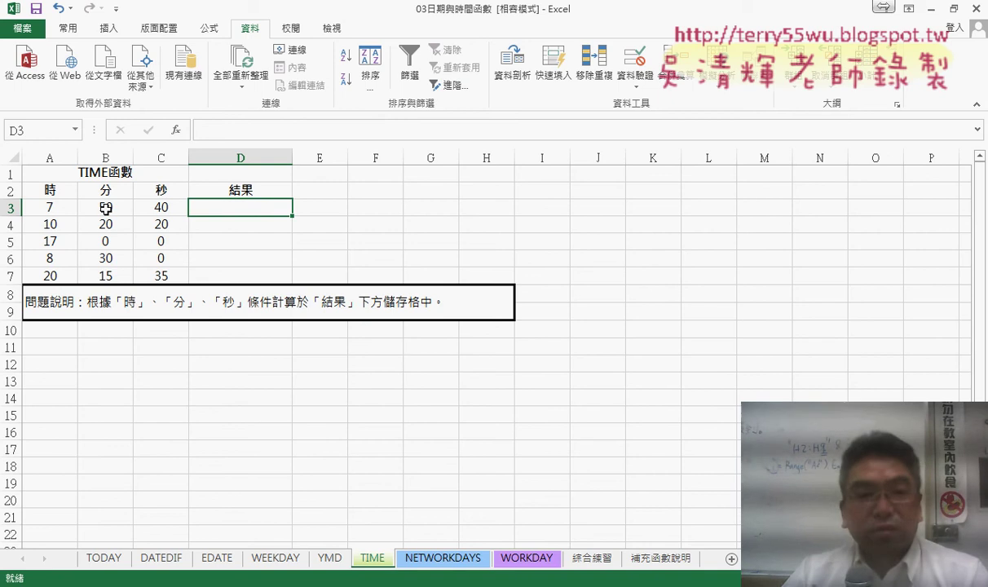
pyautogui.click(236, 132)
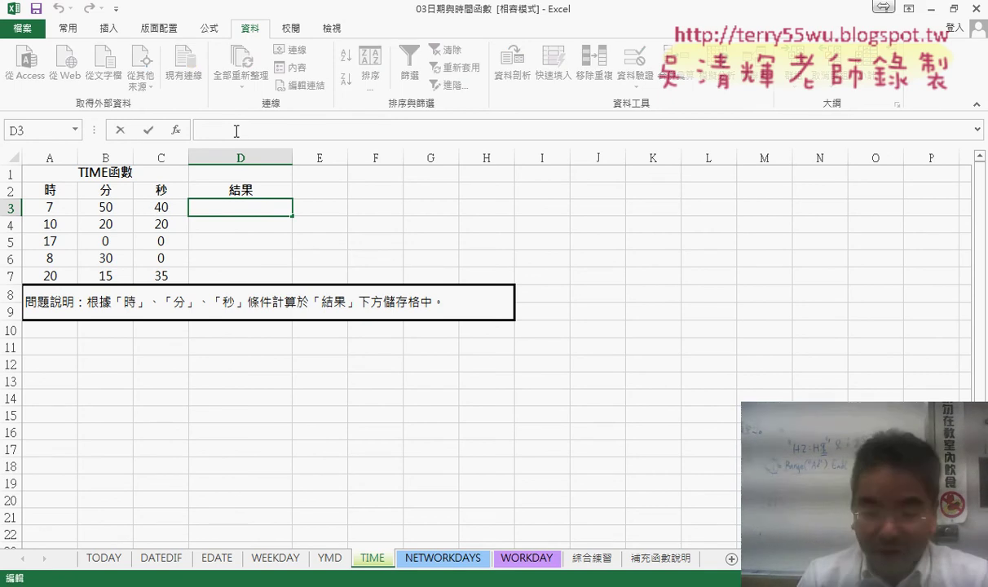
pyautogui.write('7:')
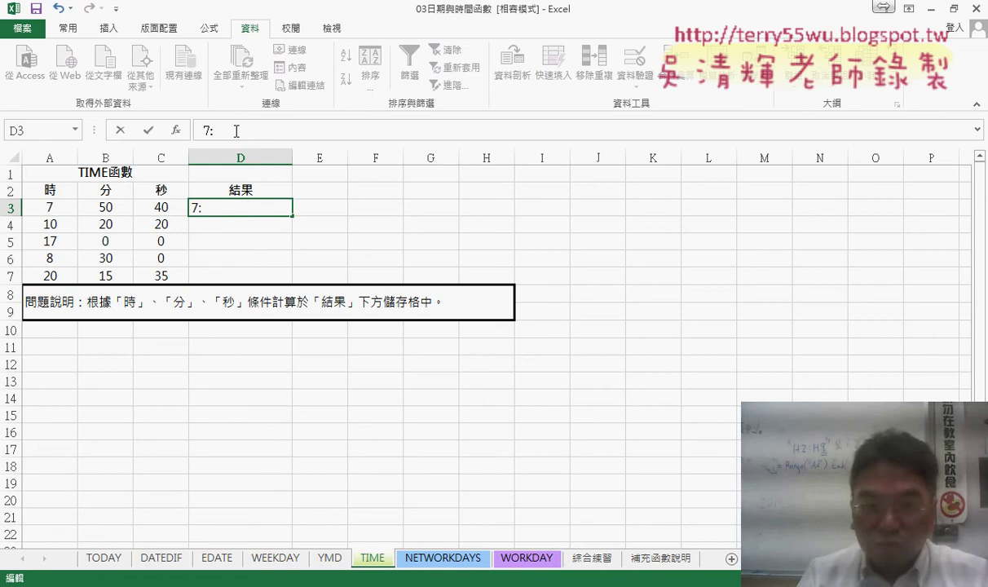
pyautogui.write('50')
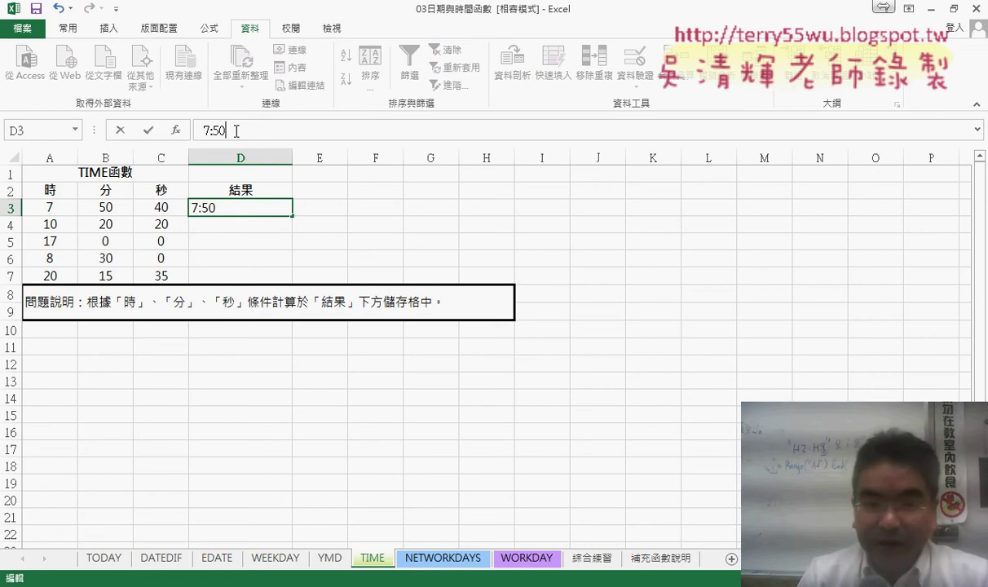
pyautogui.write(':40')
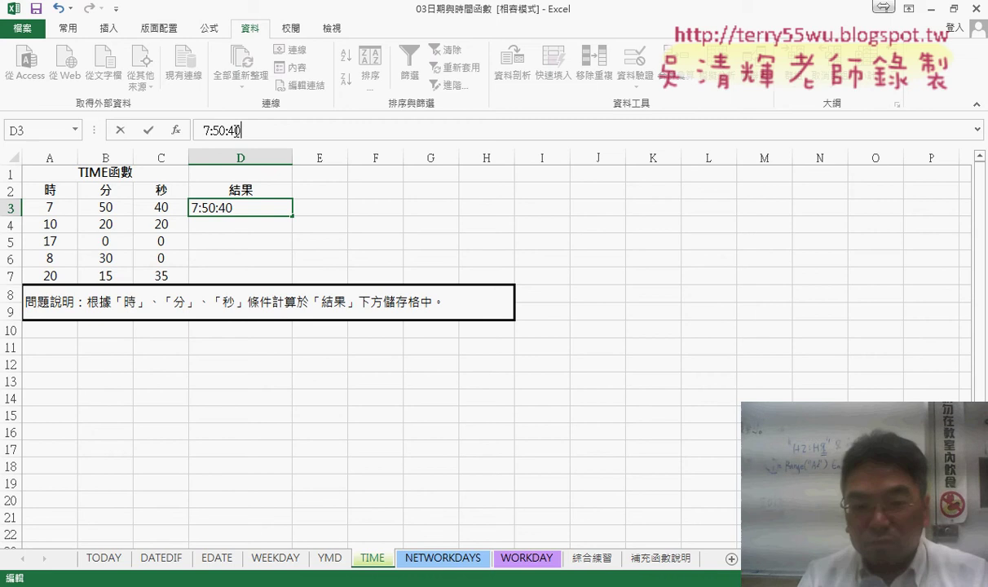
pyautogui.press('Return')
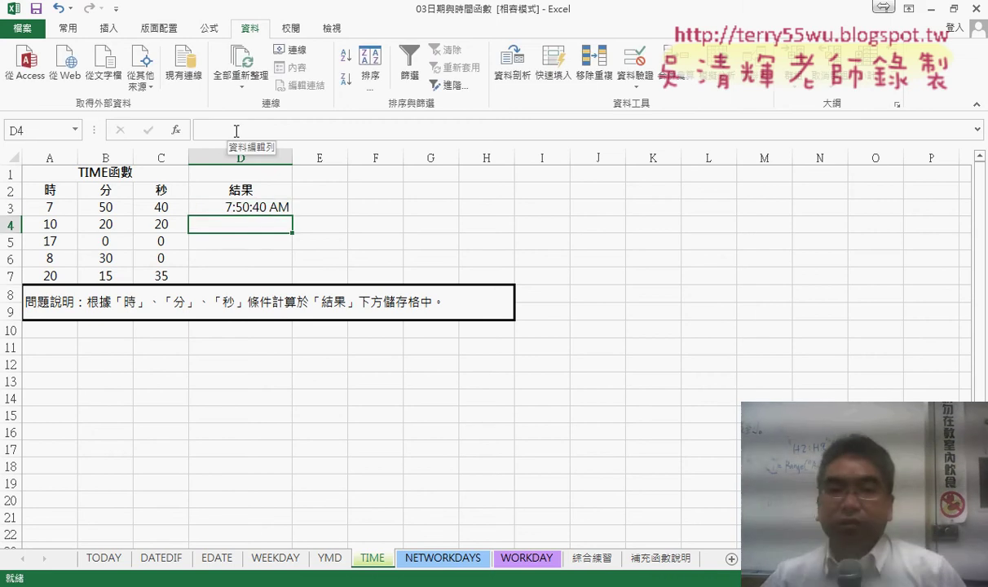
pyautogui.click(275, 209)
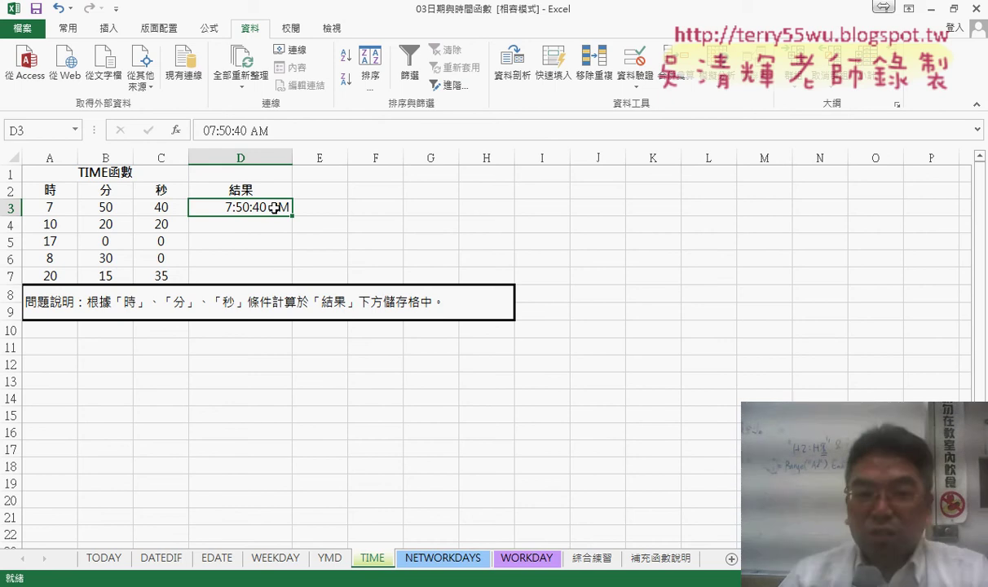
pyautogui.click(217, 131)
pyautogui.click(217, 130)
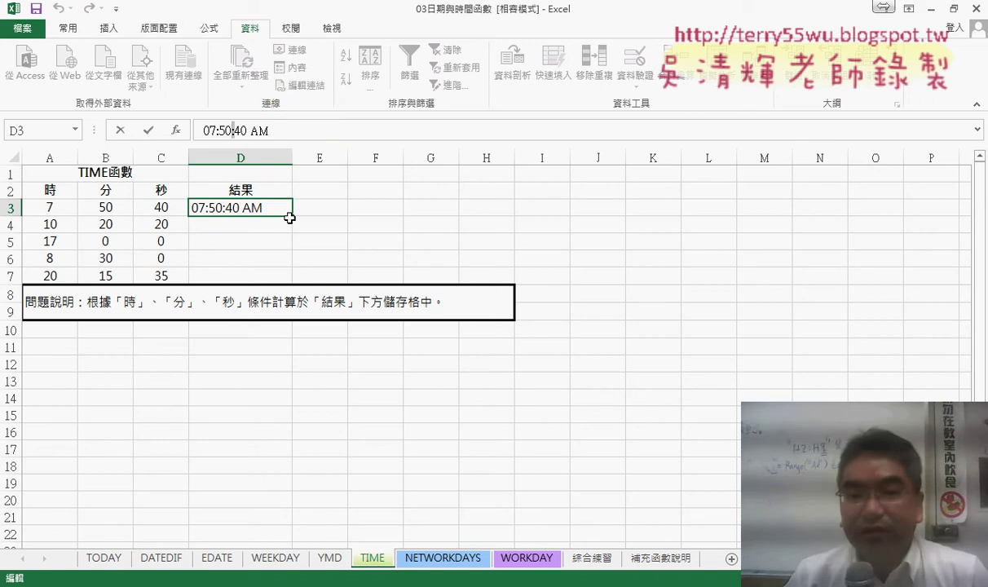
pyautogui.click(330, 210)
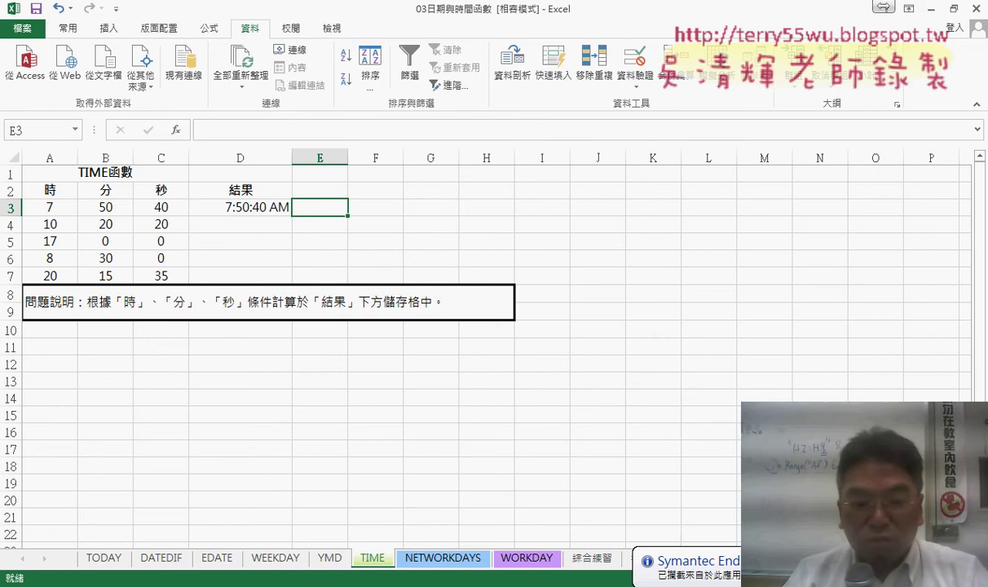
# - Scroll through the 程式碼.docx formula notes in Chrome
pyautogui.click(227, 438)
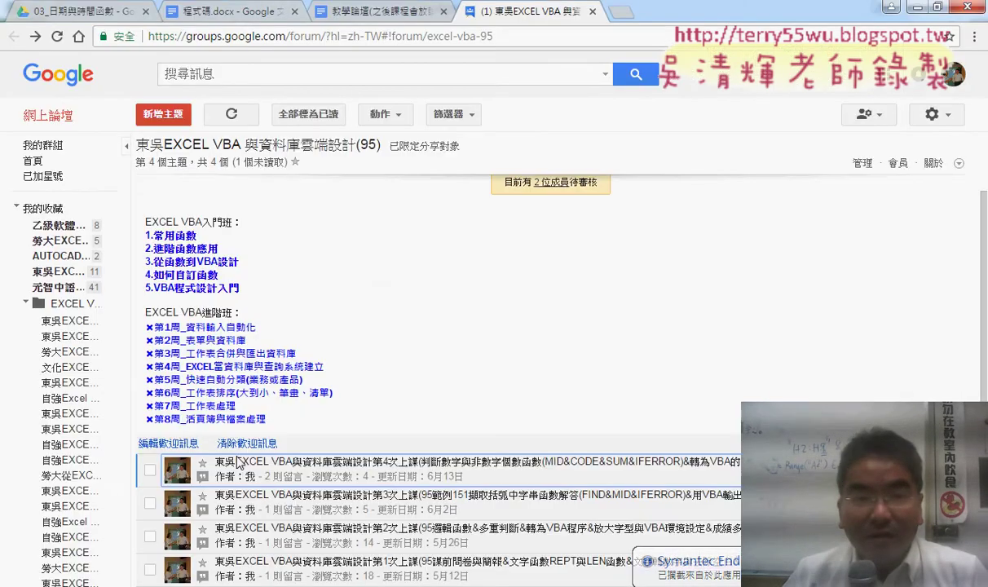
pyautogui.click(219, 8)
pyautogui.scroll(-10, 543, 327)
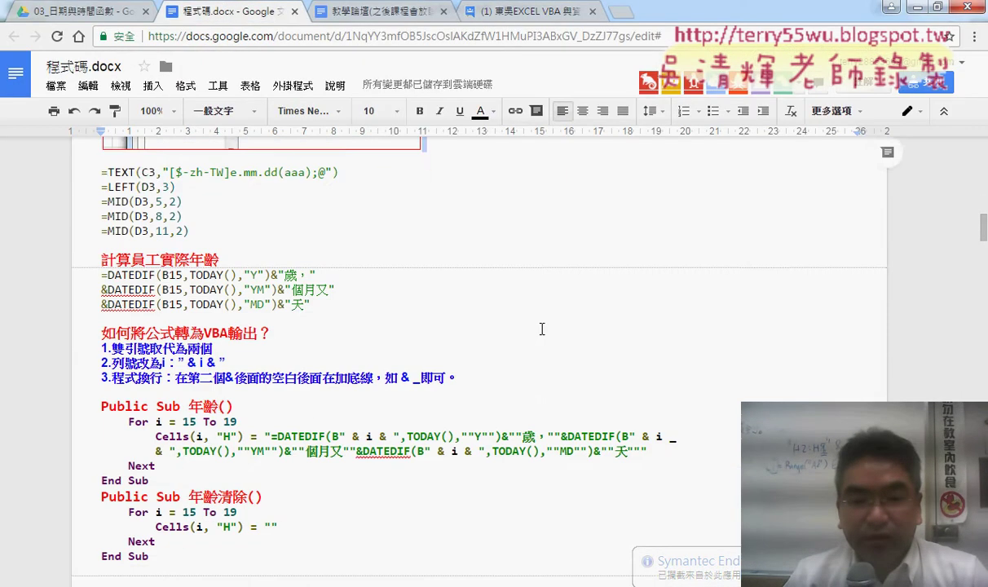
pyautogui.scroll(-10, 544, 327)
pyautogui.scroll(-10, 544, 327)
pyautogui.scroll(-8, 543, 327)
pyautogui.scroll(-2, 489, 328)
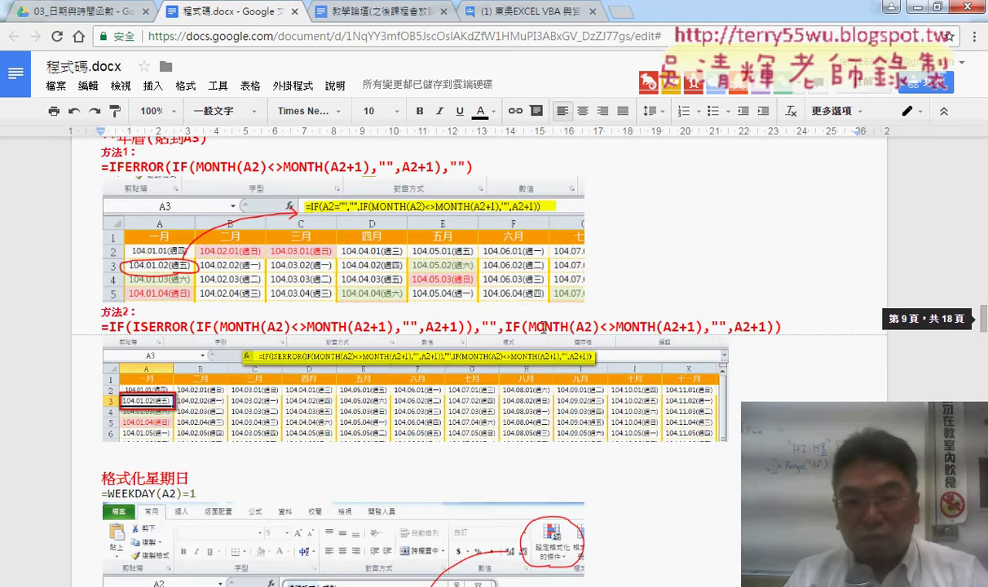
pyautogui.scroll(5, 424, 329)
pyautogui.scroll(2, 382, 330)
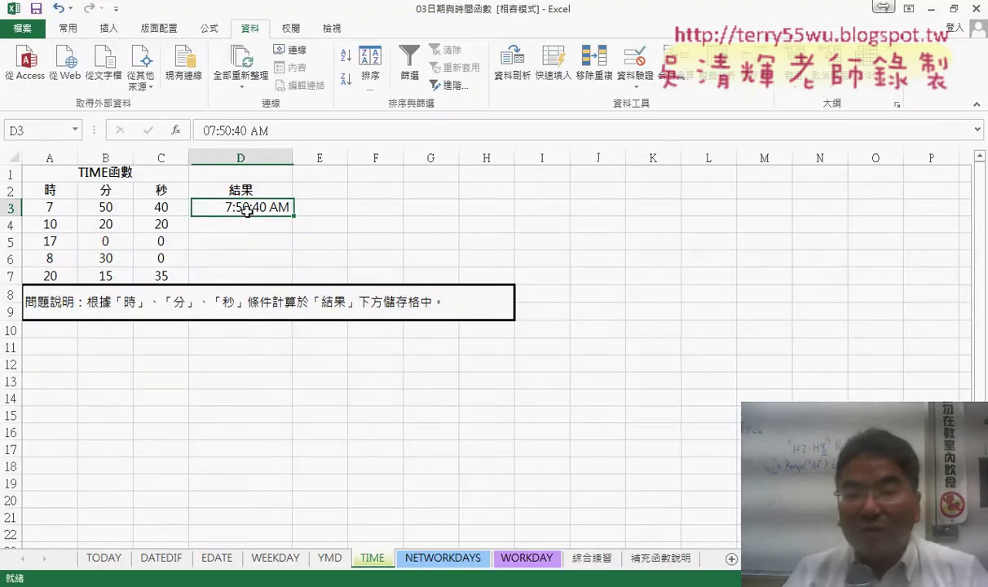
# - Narrow column E, widen column F, and select F3
pyautogui.click(319, 208)
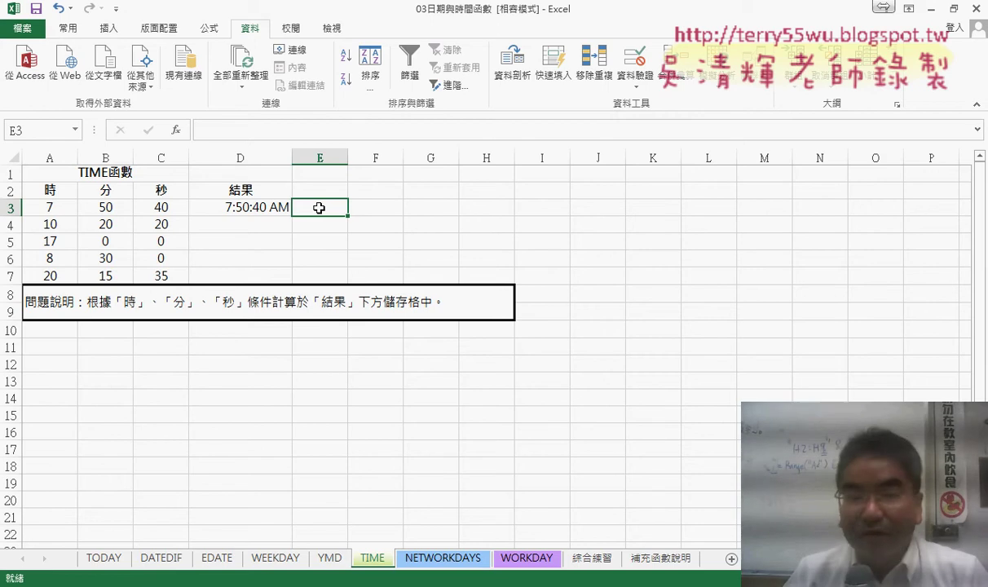
pyautogui.moveTo(348, 157)
pyautogui.mouseDown()
pyautogui.moveTo(326, 161)
pyautogui.moveTo(473, 158)
pyautogui.mouseUp()
pyautogui.click(407, 205)
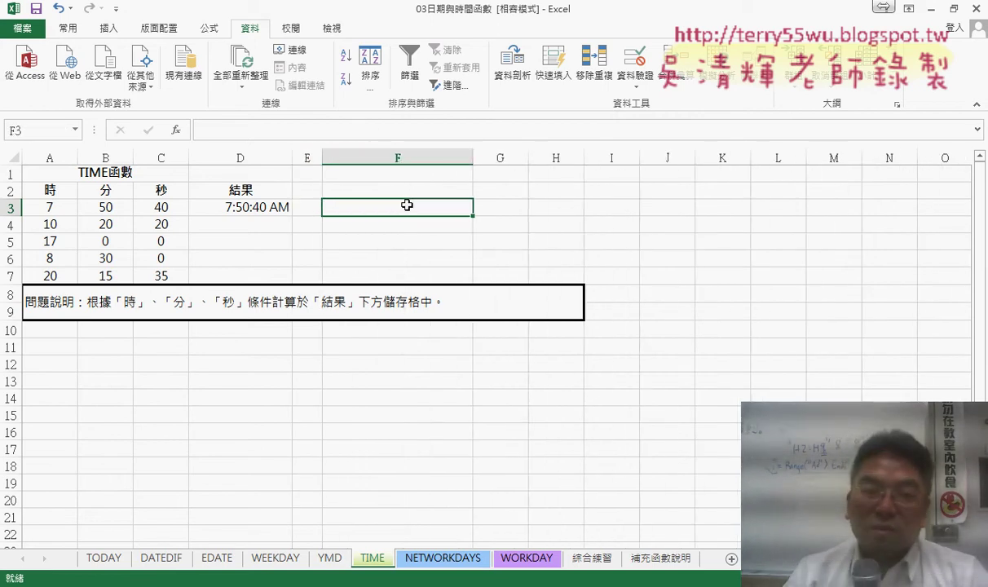
# - Insert the TIME function into F3 from the function list
pyautogui.click(177, 131)
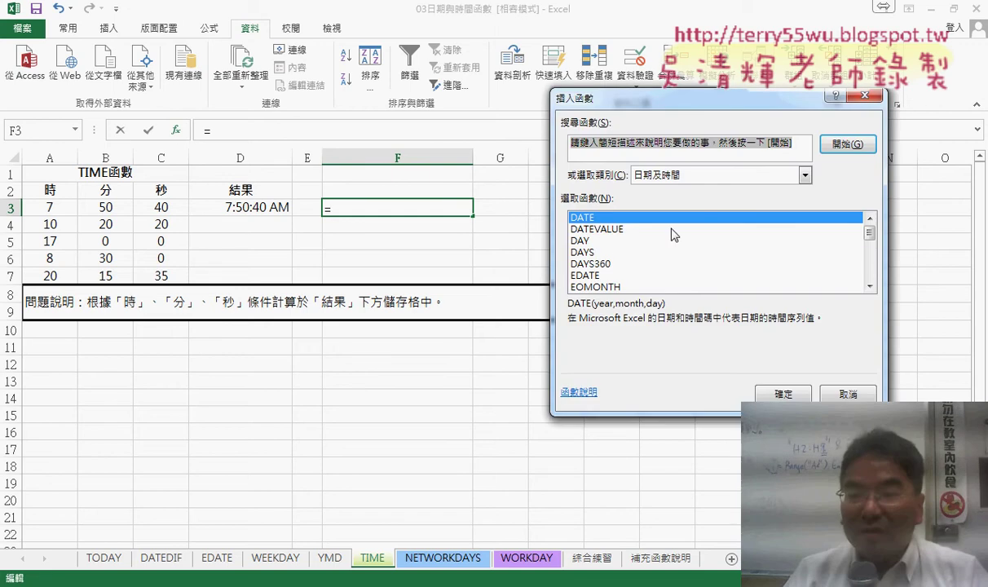
pyautogui.moveTo(871, 234); pyautogui.dragTo(870, 254)
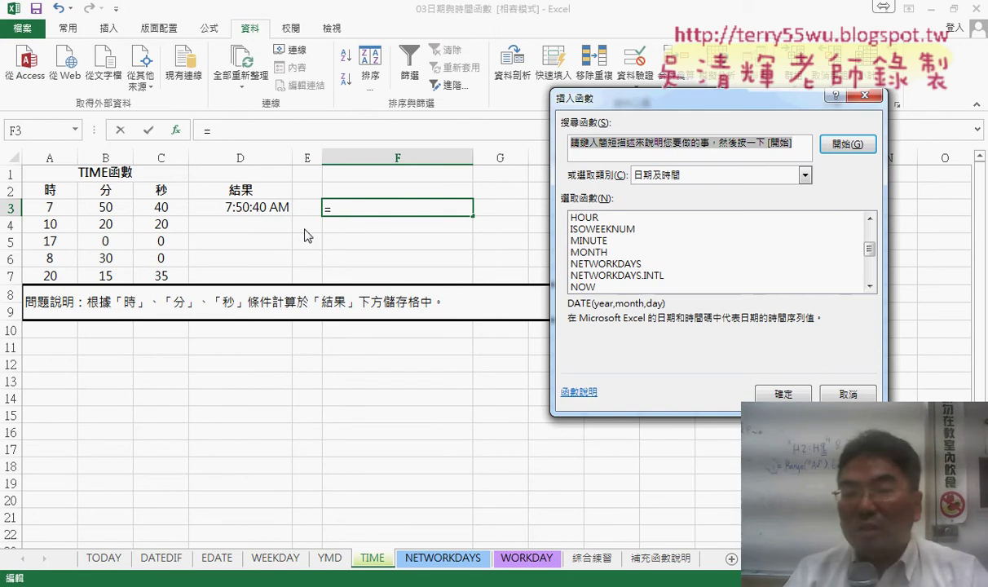
pyautogui.moveTo(870, 250); pyautogui.dragTo(870, 264)
pyautogui.click(597, 243)
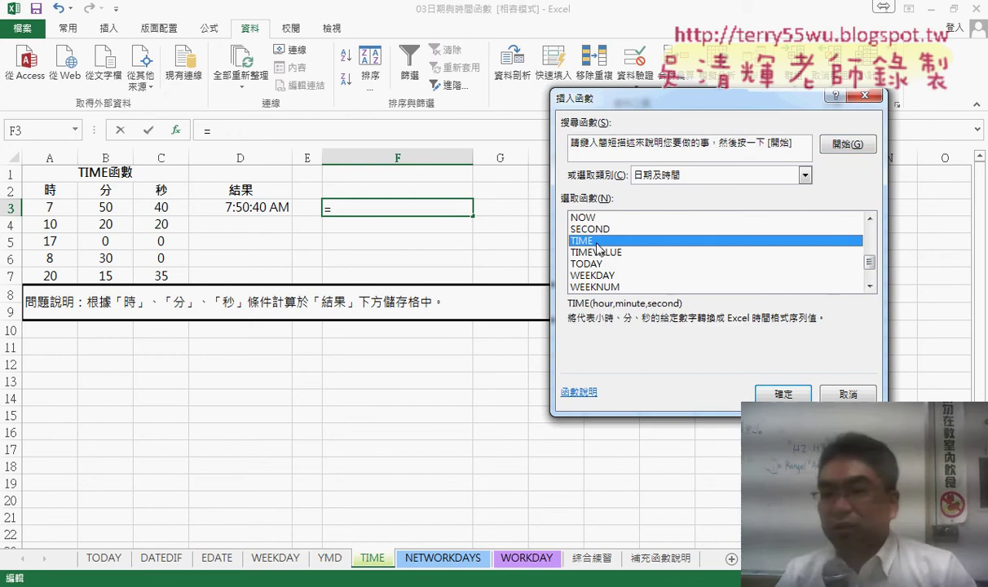
pyautogui.press('Return')
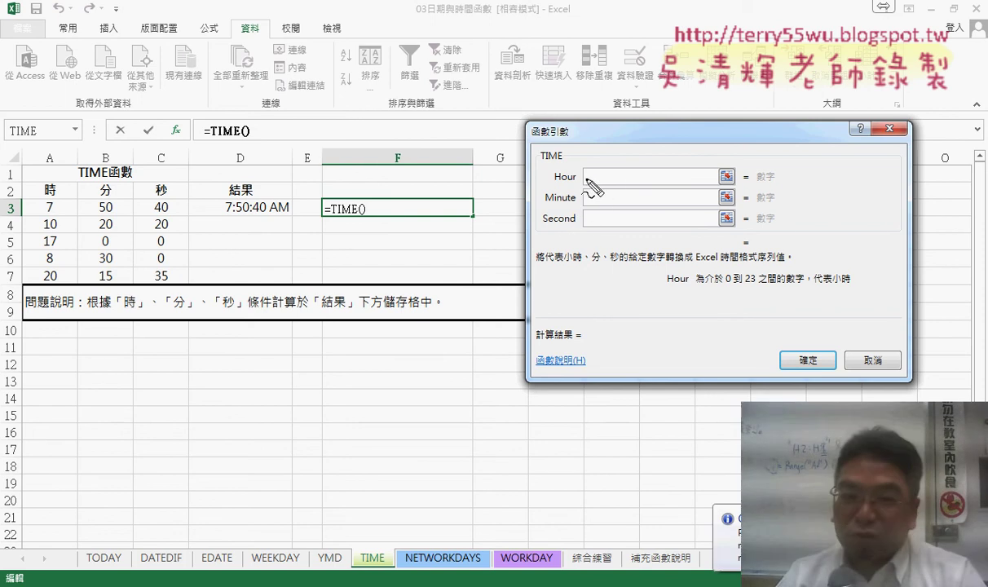
# - Annotate the TIME Hour, Minute and Second arguments, then cancel the dialog, leaving F3 empty
pyautogui.moveTo(219, 216); pyautogui.dragTo(269, 215)
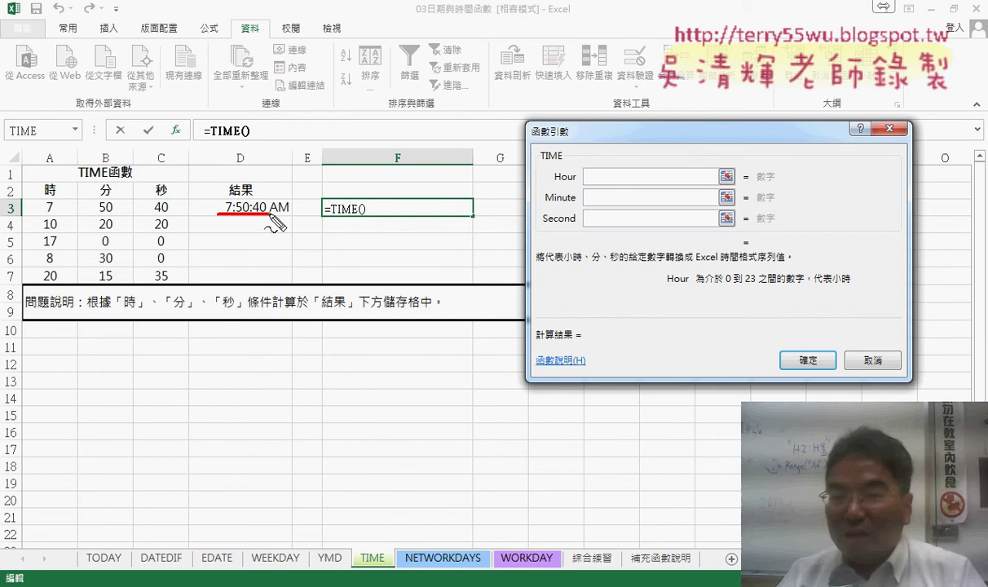
pyautogui.moveTo(544, 205)
pyautogui.mouseDown()
pyautogui.moveTo(635, 203)
pyautogui.moveTo(618, 229)
pyautogui.moveTo(630, 227)
pyautogui.mouseUp()
pyautogui.moveTo(544, 229); pyautogui.dragTo(571, 230)
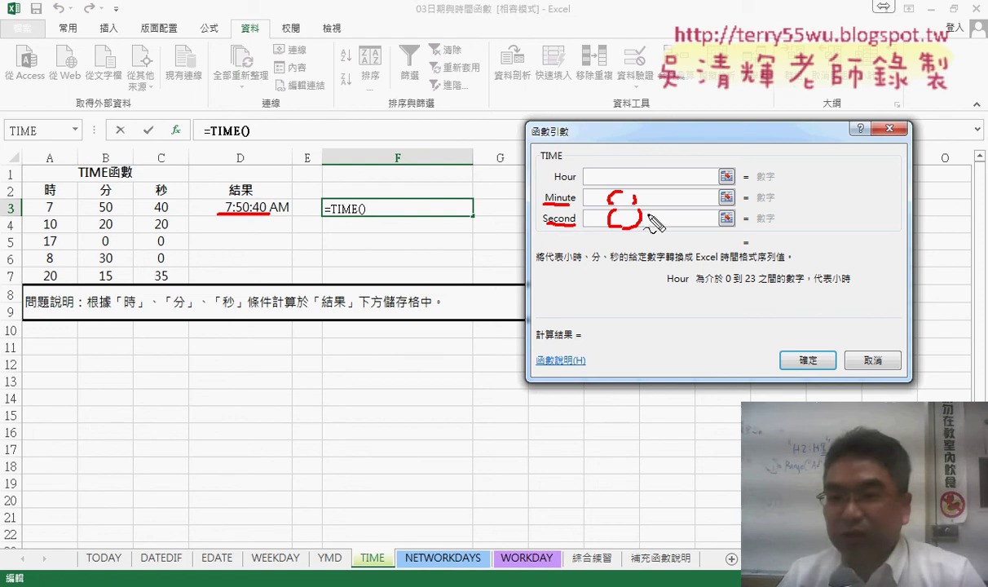
pyautogui.moveTo(649, 220)
pyautogui.mouseDown()
pyautogui.moveTo(660, 218)
pyautogui.moveTo(653, 228)
pyautogui.moveTo(690, 221)
pyautogui.mouseUp()
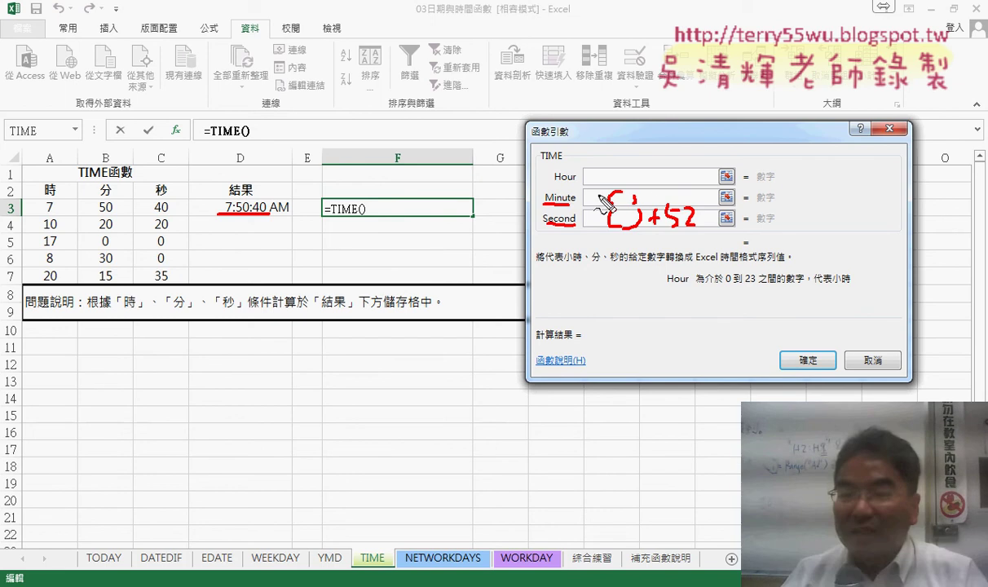
pyautogui.moveTo(644, 199); pyautogui.dragTo(702, 208)
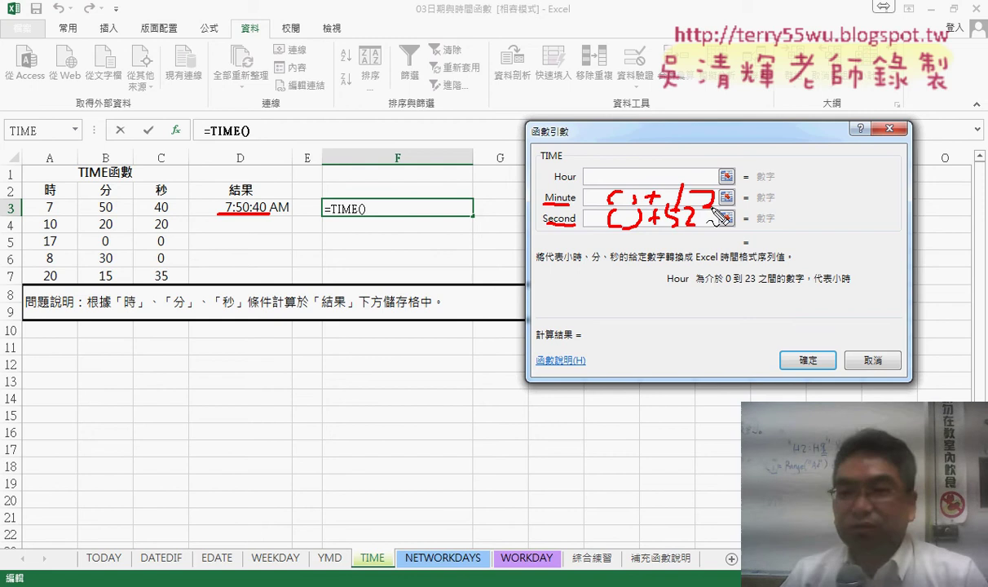
pyautogui.moveTo(654, 171)
pyautogui.mouseDown()
pyautogui.moveTo(661, 186)
pyautogui.moveTo(700, 165)
pyautogui.mouseUp()
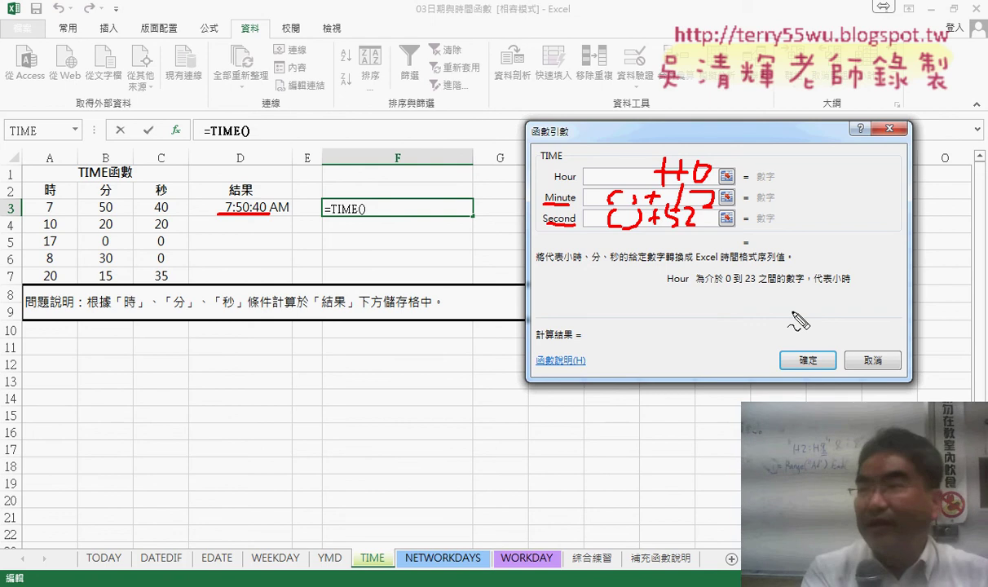
pyautogui.press('Escape')
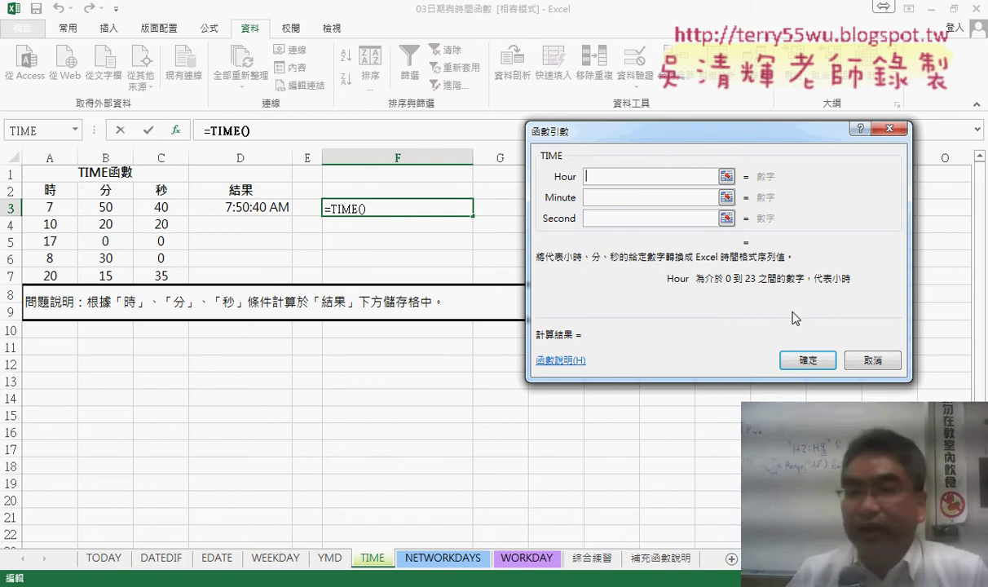
pyautogui.click(869, 360)
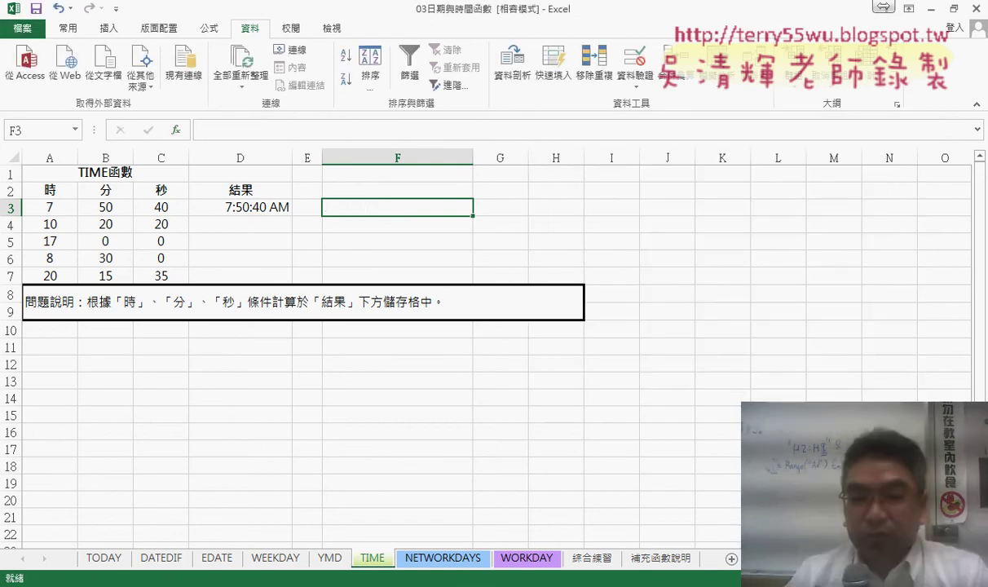
# - View the TIME函數 example table in 程式碼.docx, then return to Excel
pyautogui.hotkey('alt', 'Tab')
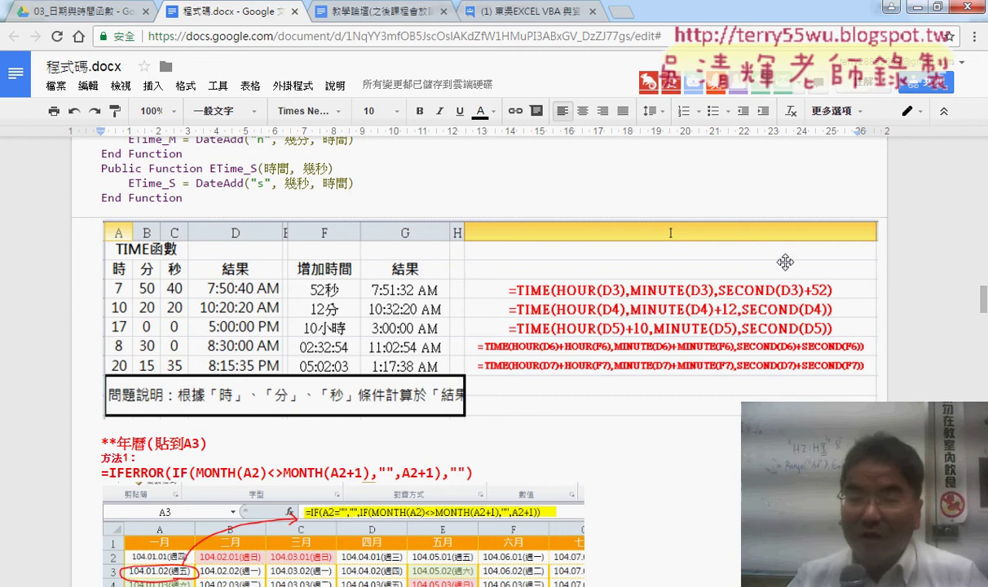
pyautogui.click(915, 6)
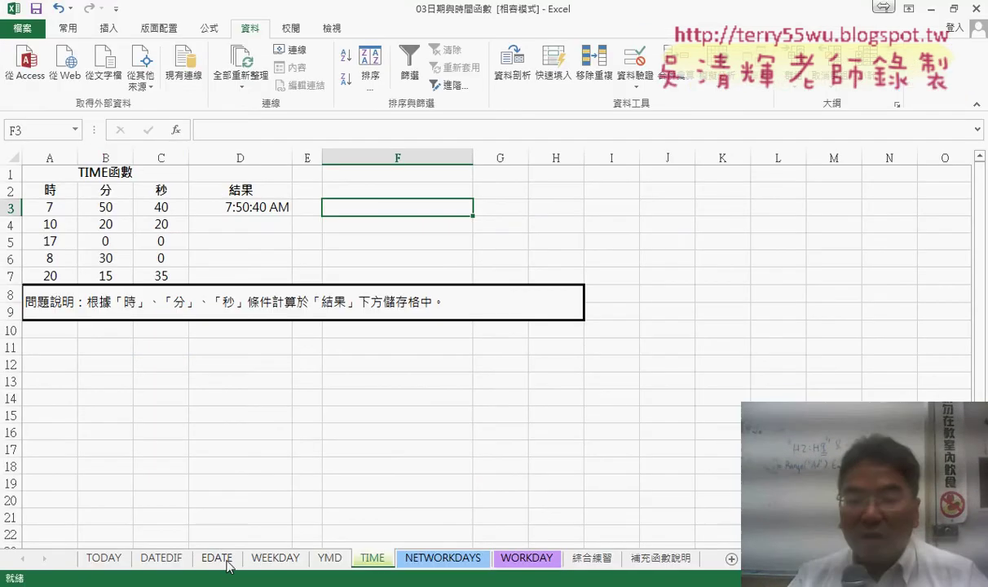
# - On the WEEKDAY sheet, enter =WEEKDAY(A3) in C3, returning 5 for 2008/5/1
pyautogui.click(272, 559)
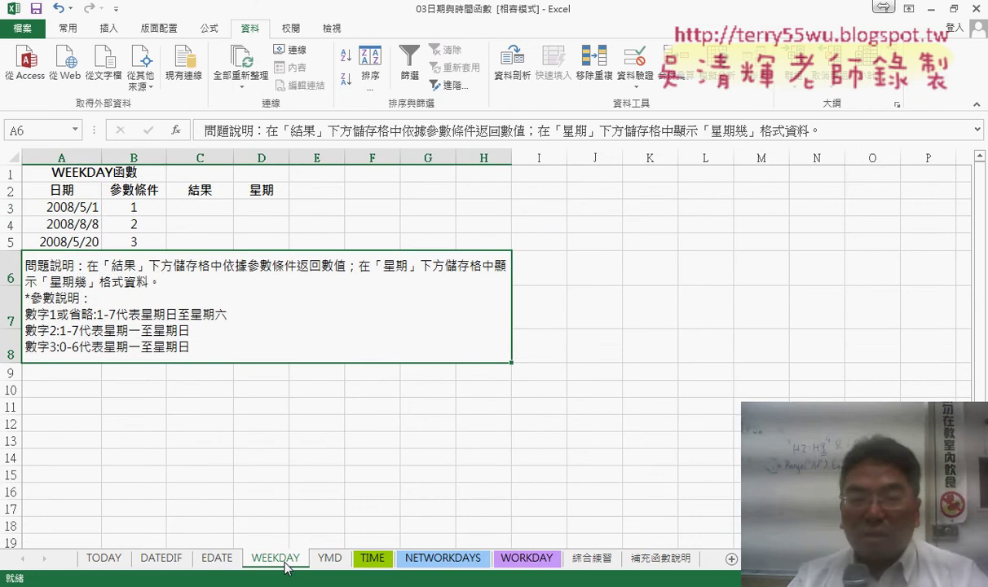
pyautogui.click(199, 208)
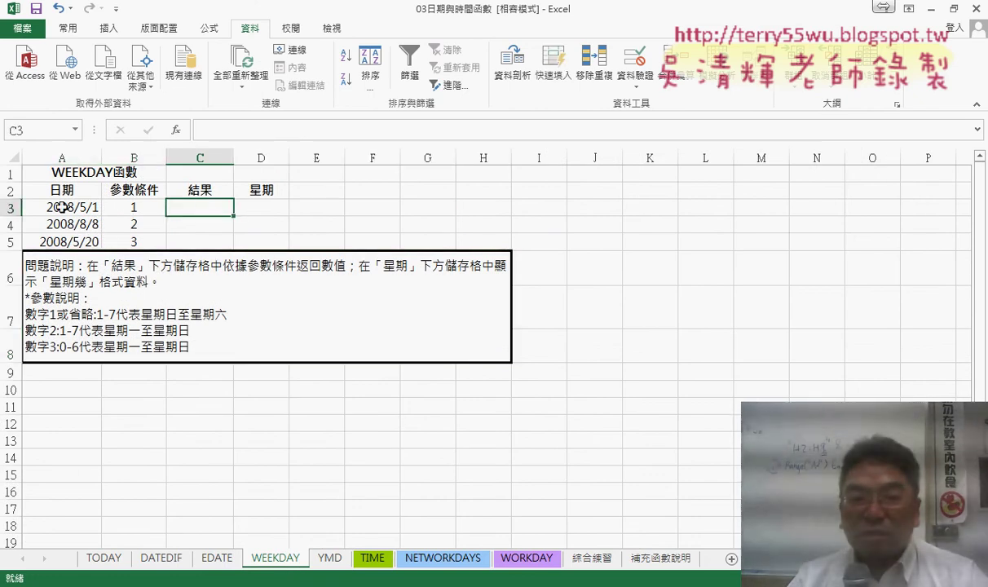
pyautogui.click(177, 130)
pyautogui.moveTo(870, 227); pyautogui.dragTo(869, 287)
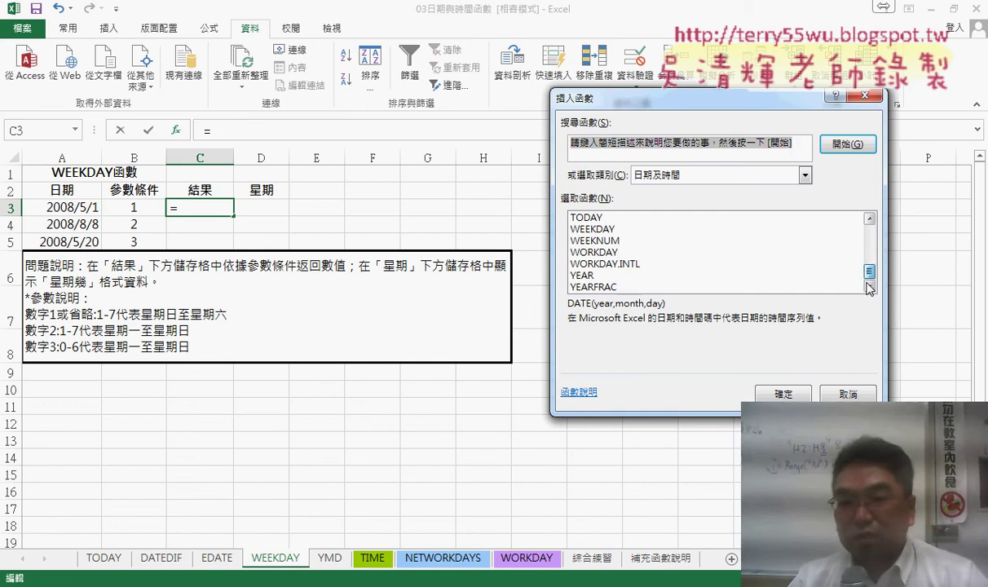
pyautogui.doubleClick(587, 230)
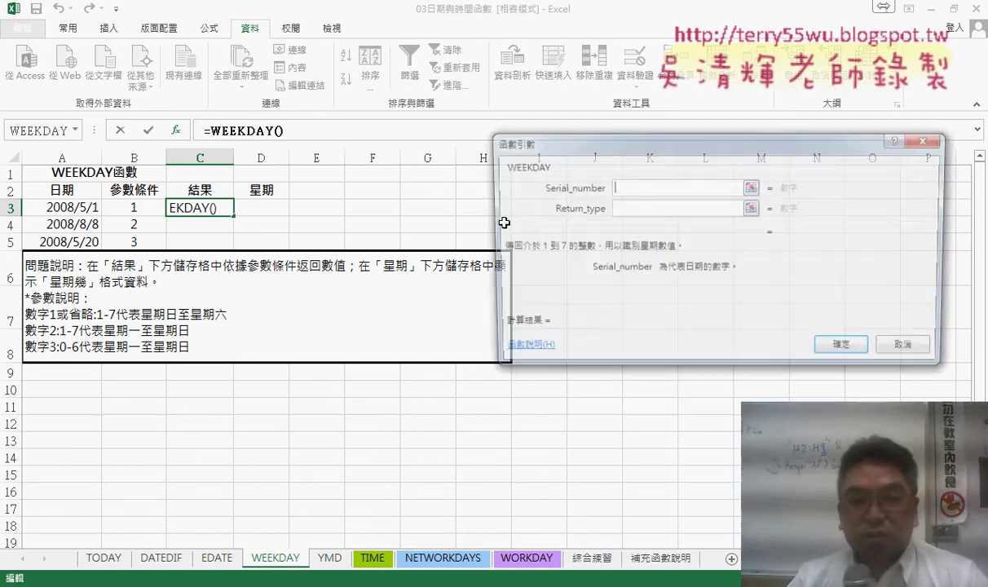
pyautogui.click(67, 204)
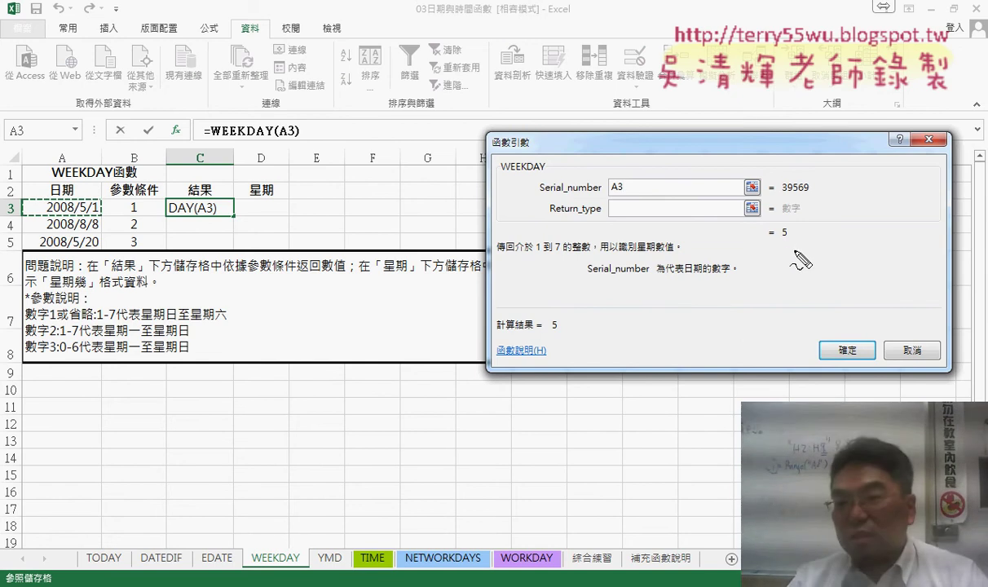
pyautogui.moveTo(782, 220); pyautogui.dragTo(802, 243)
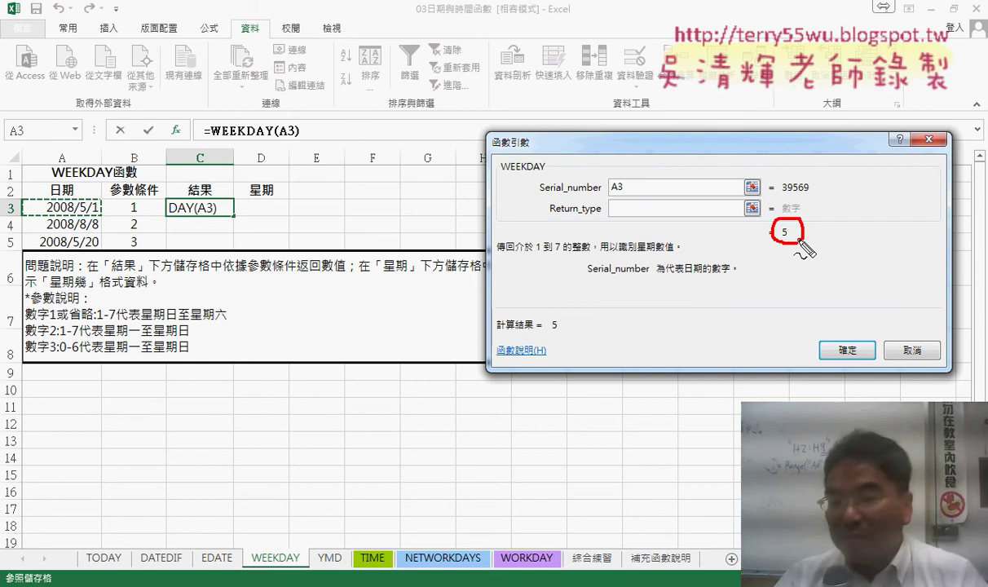
pyautogui.moveTo(611, 540); pyautogui.dragTo(628, 564)
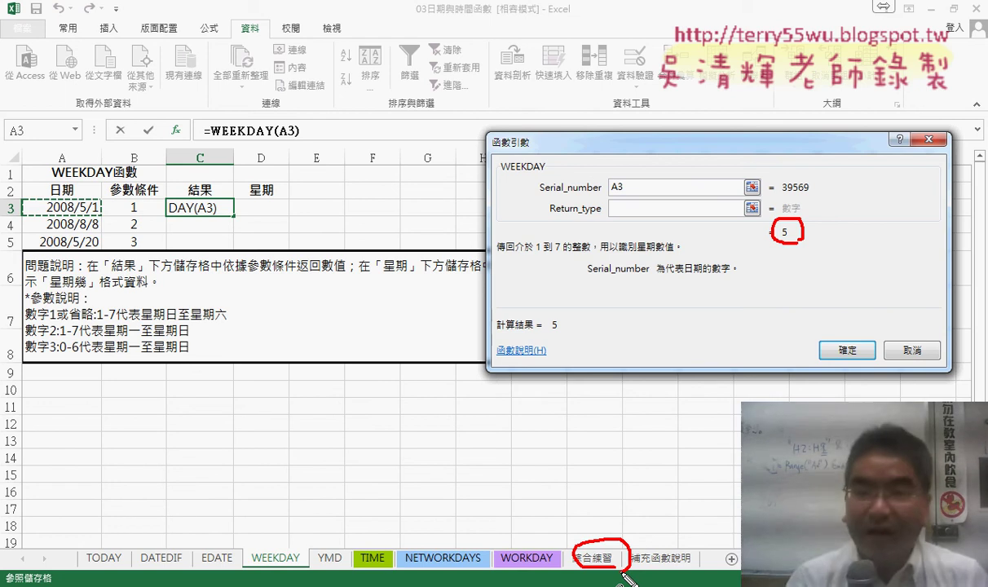
pyautogui.press('Escape')
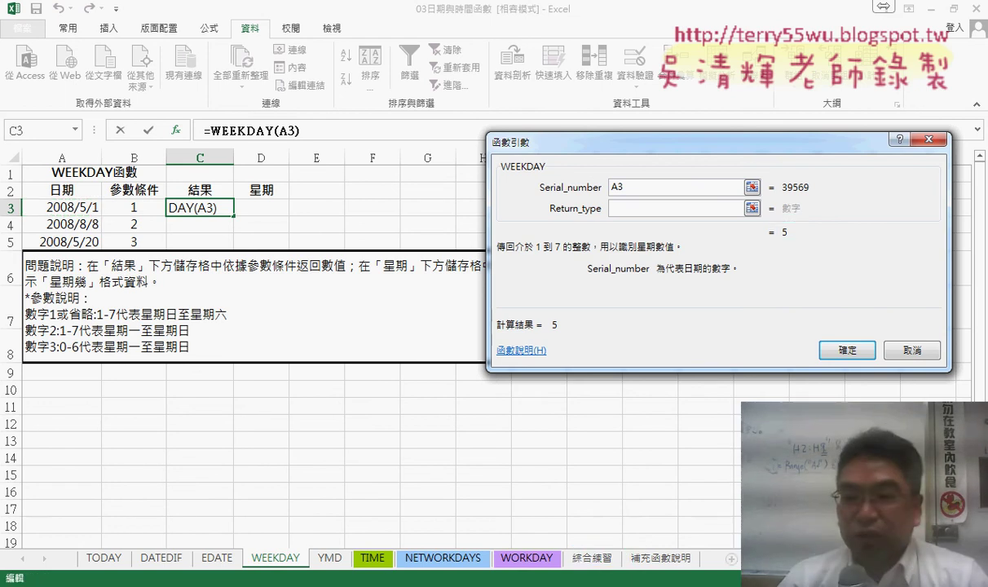
pyautogui.click(847, 350)
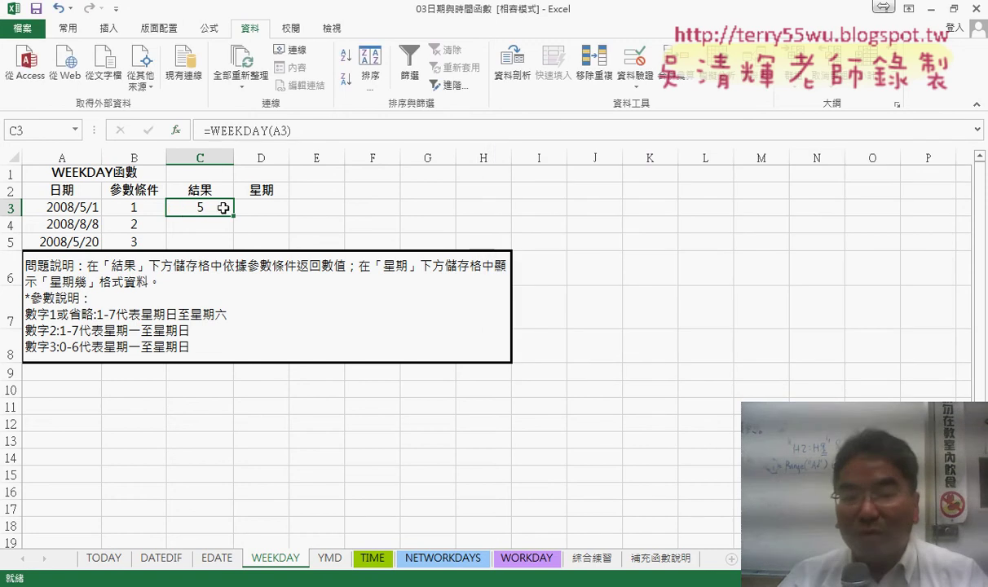
# - Format C3 with the 星期三 date type, fill it down to C5, and open NETWORKDAYS
pyautogui.rightClick(223, 208)
pyautogui.click(259, 428)
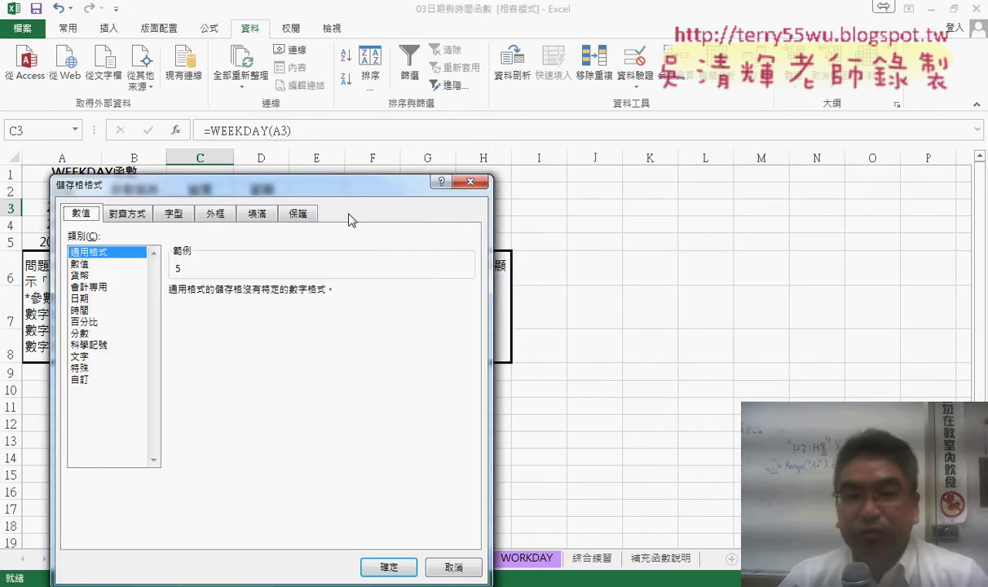
pyautogui.moveTo(326, 181); pyautogui.dragTo(670, 95)
pyautogui.click(424, 213)
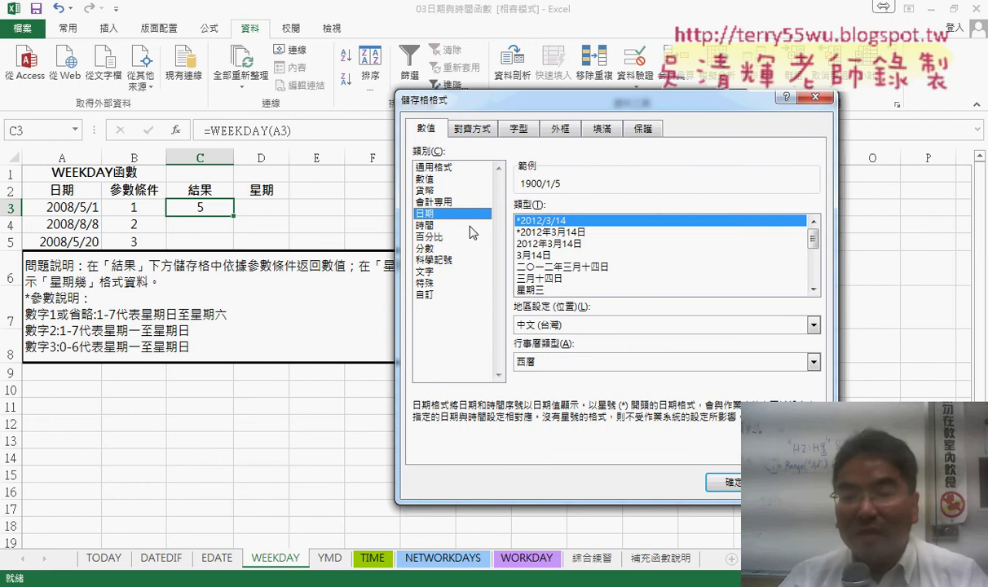
pyautogui.click(533, 290)
pyautogui.click(728, 482)
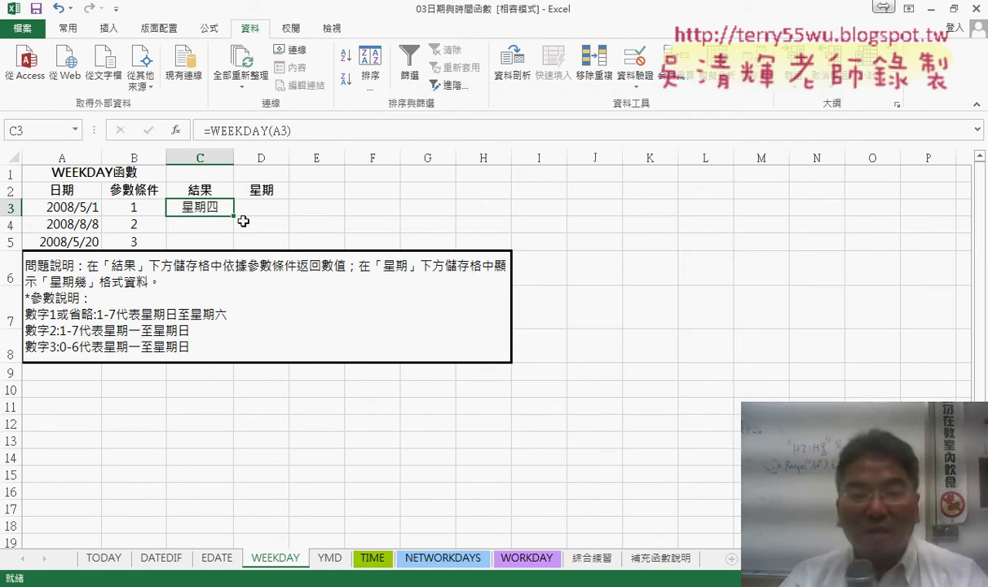
pyautogui.moveTo(234, 216); pyautogui.dragTo(232, 247)
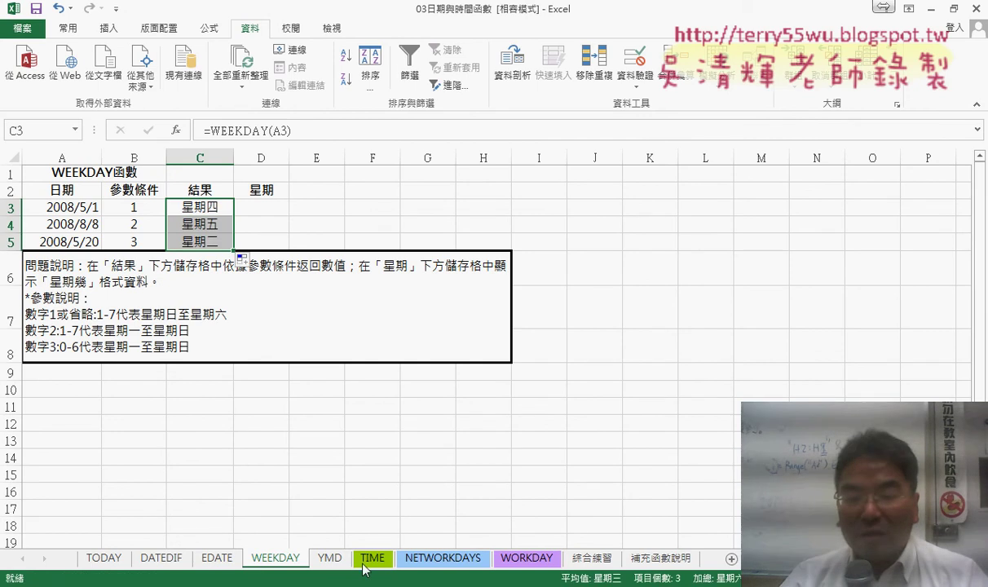
pyautogui.click(447, 558)
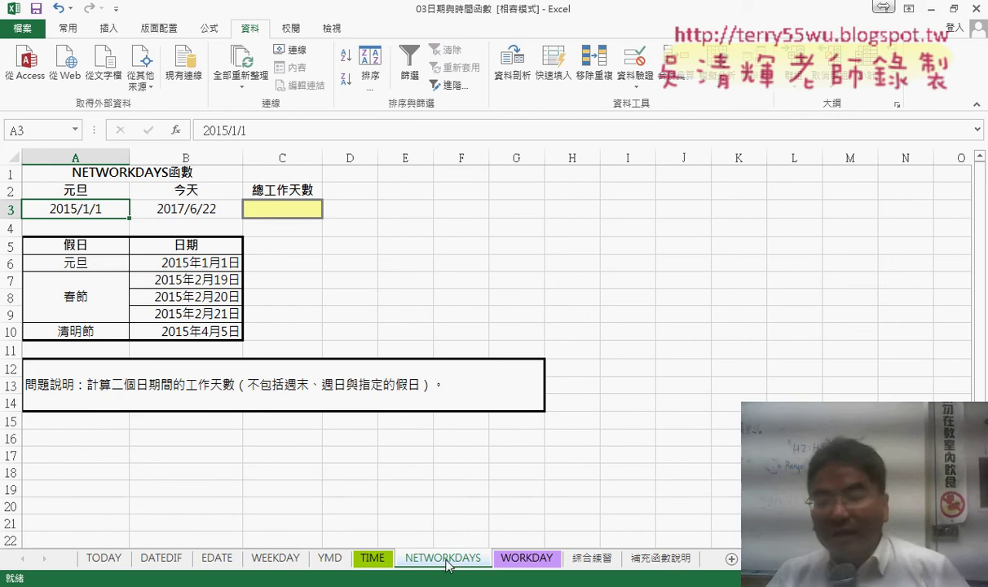
pyautogui.click(513, 560)
pyautogui.click(477, 562)
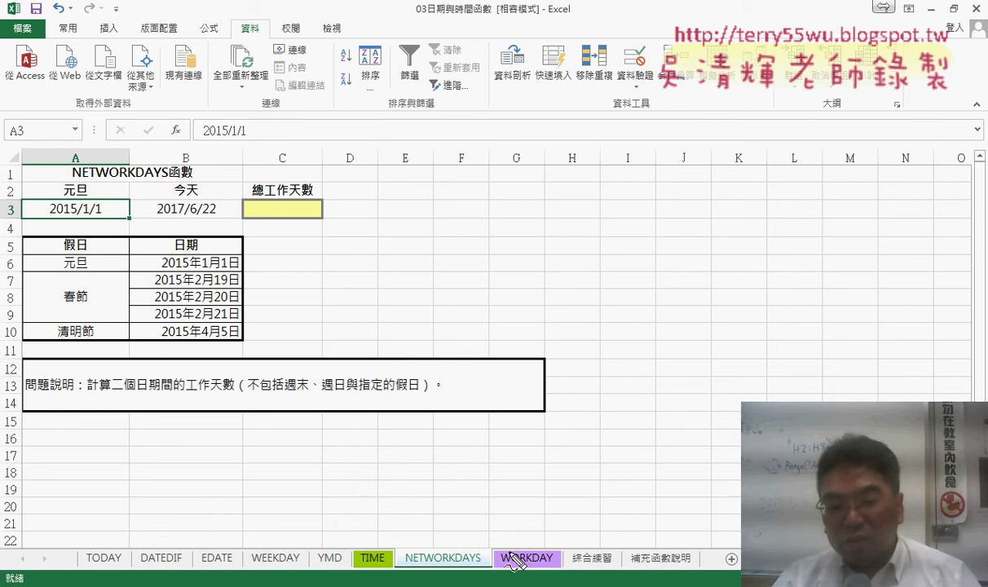
pyautogui.click(478, 557)
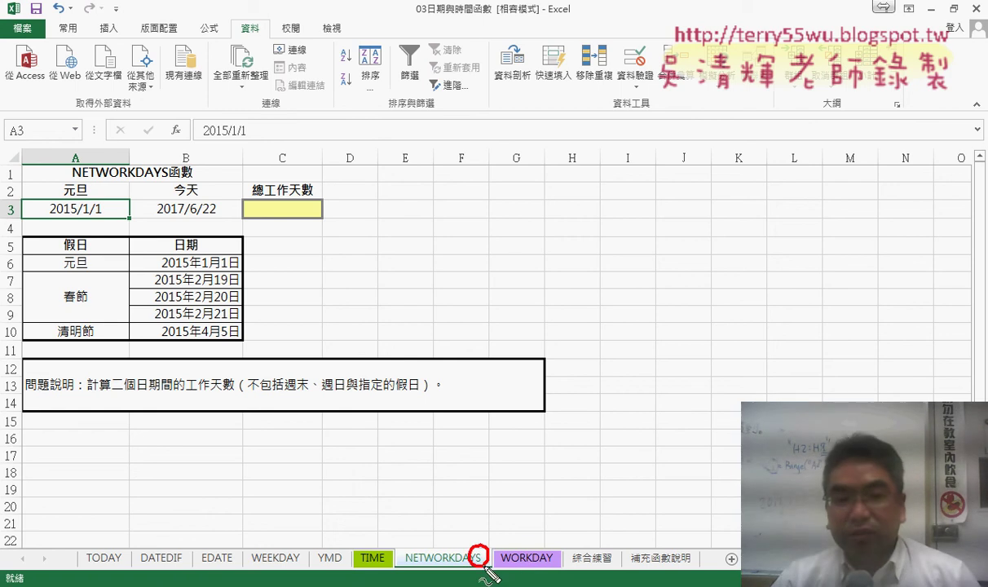
pyautogui.moveTo(294, 197); pyautogui.dragTo(309, 198)
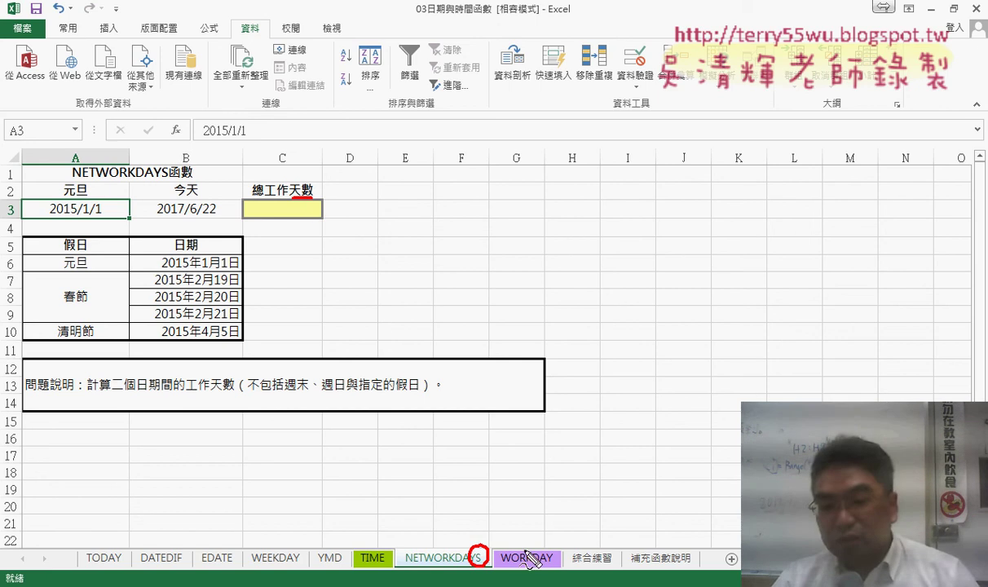
pyautogui.moveTo(546, 563)
pyautogui.mouseDown()
pyautogui.moveTo(505, 563)
pyautogui.moveTo(538, 571)
pyautogui.mouseUp()
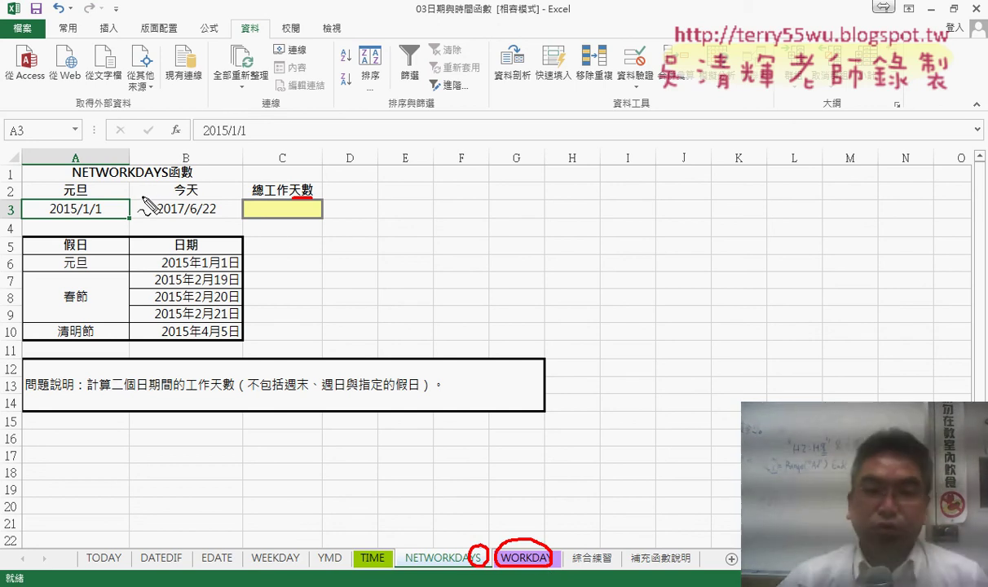
pyautogui.press('Escape')
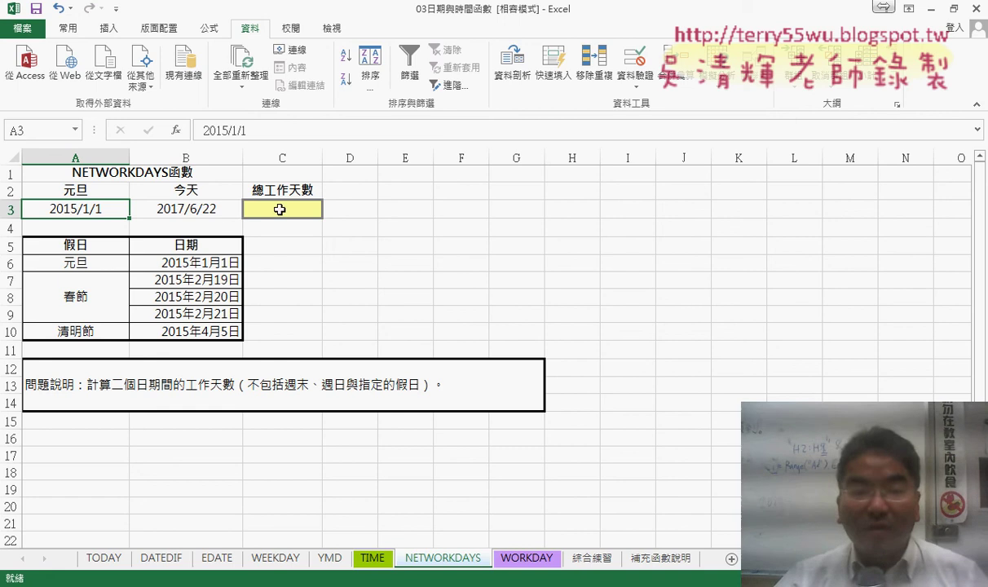
pyautogui.click(280, 210)
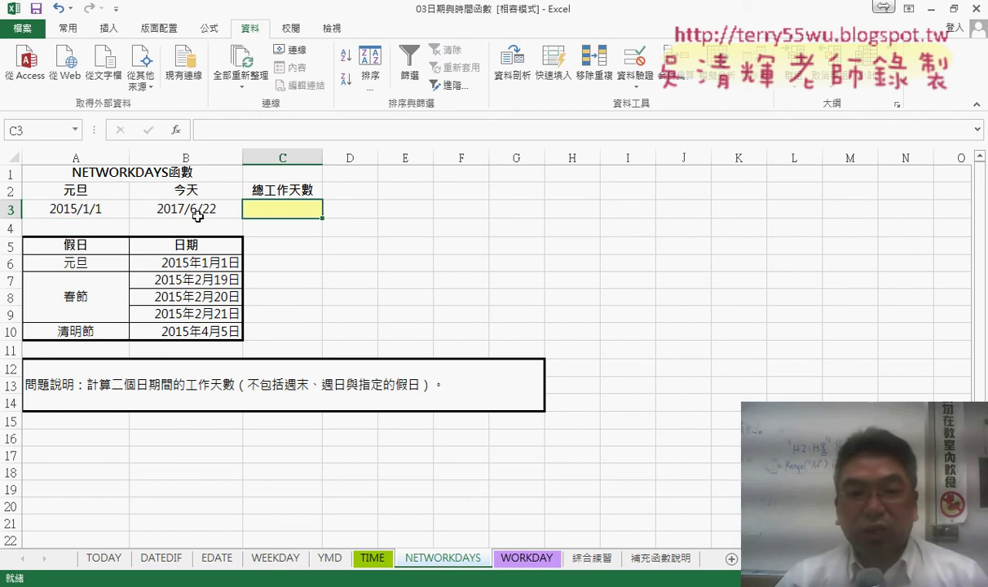
# - Start NETWORKDAYS in C3 with A3 as start date and B3 as end date
pyautogui.click(176, 130)
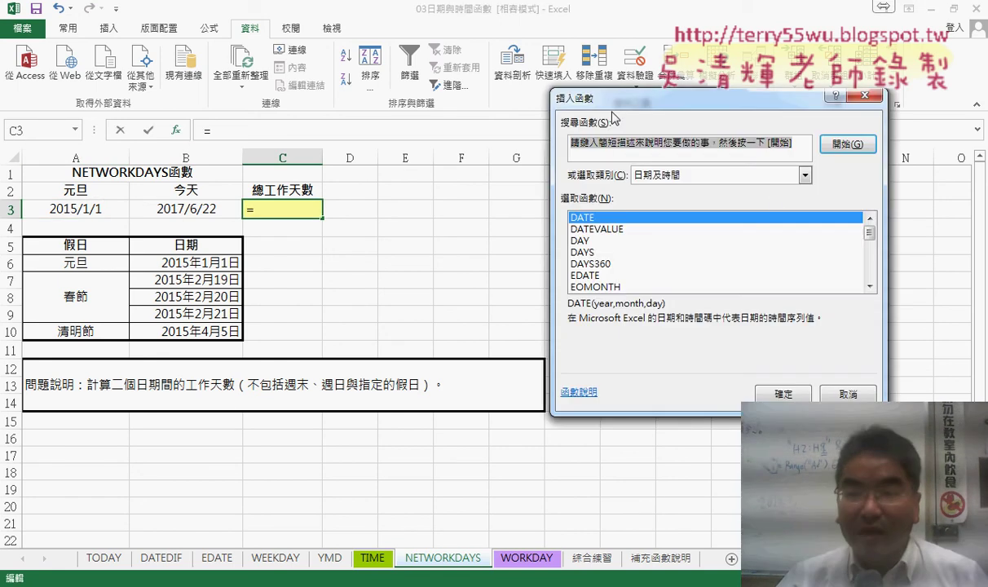
pyautogui.moveTo(869, 232); pyautogui.dragTo(869, 253)
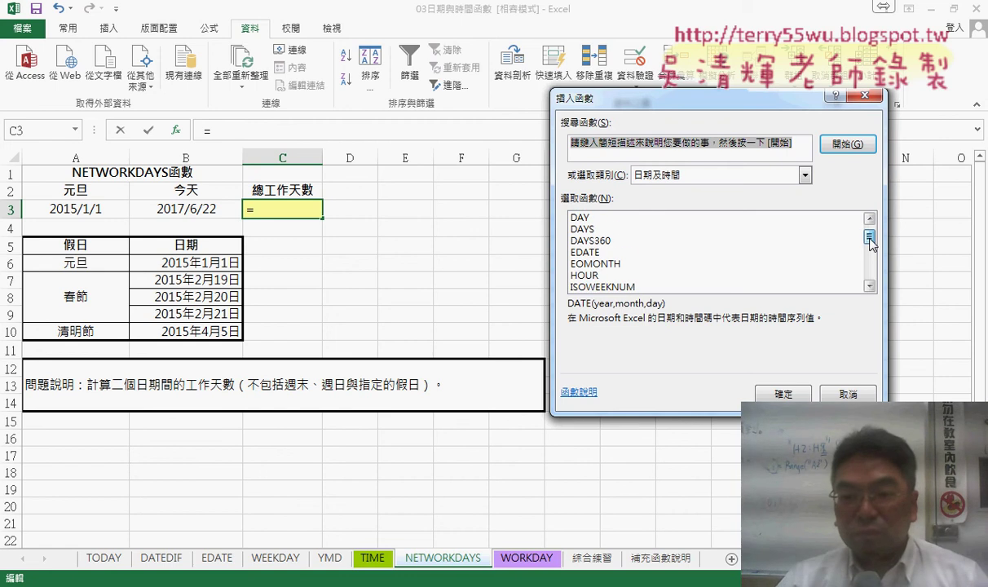
pyautogui.doubleClick(606, 252)
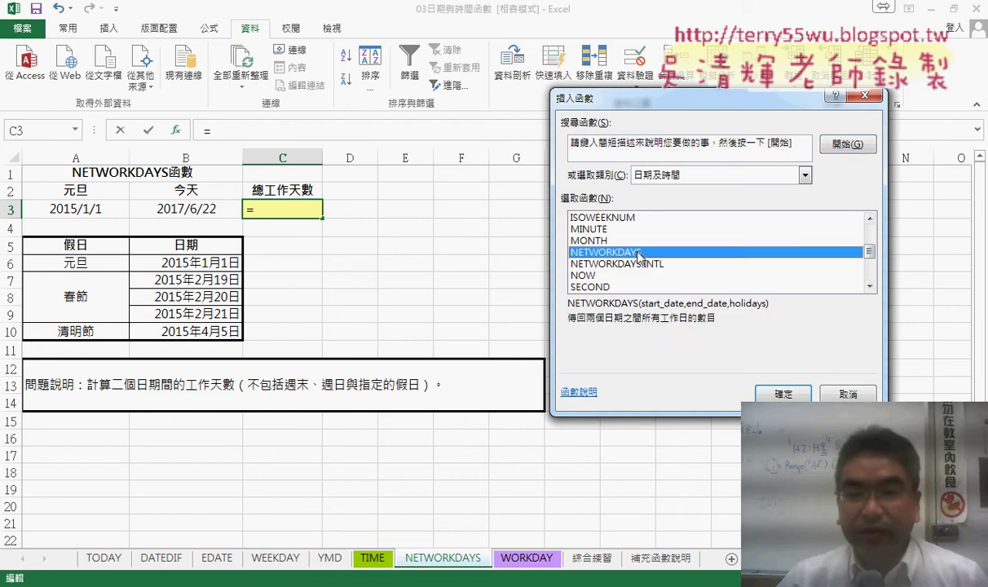
pyautogui.click(99, 209)
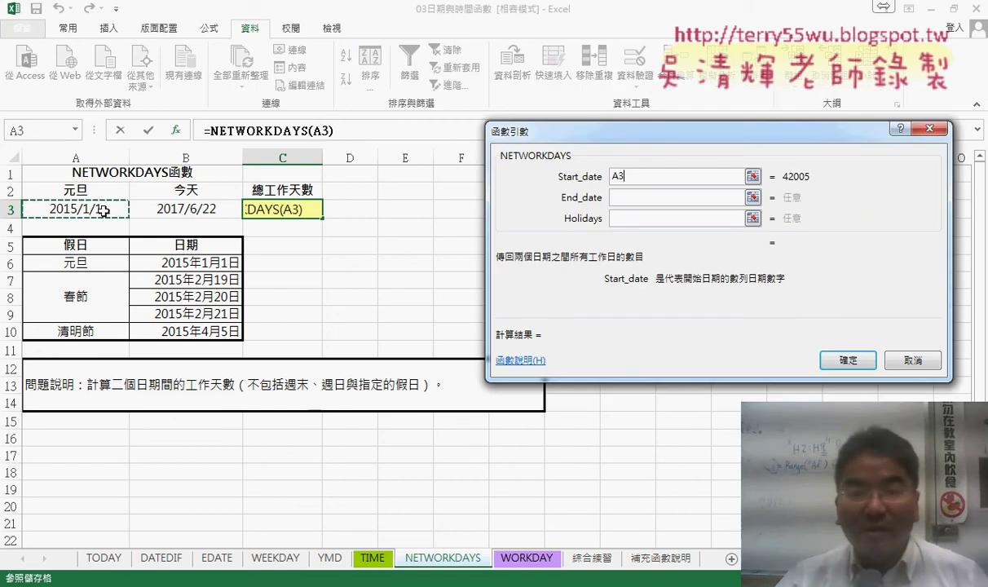
pyautogui.click(633, 197)
pyautogui.click(184, 209)
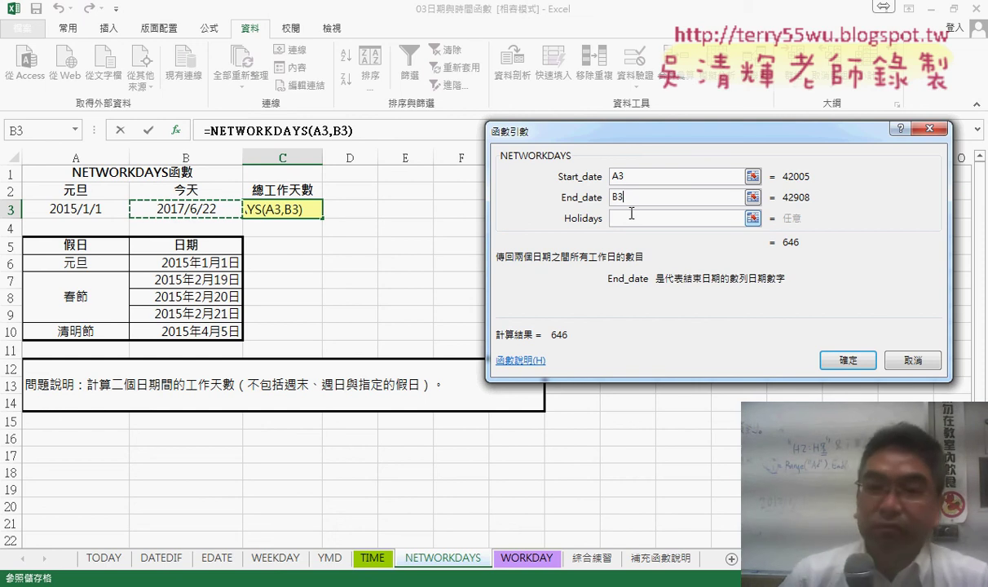
# - Add holidays B6:B10 and confirm for 643 working days, then open the WORKDAY sheet
pyautogui.click(682, 220)
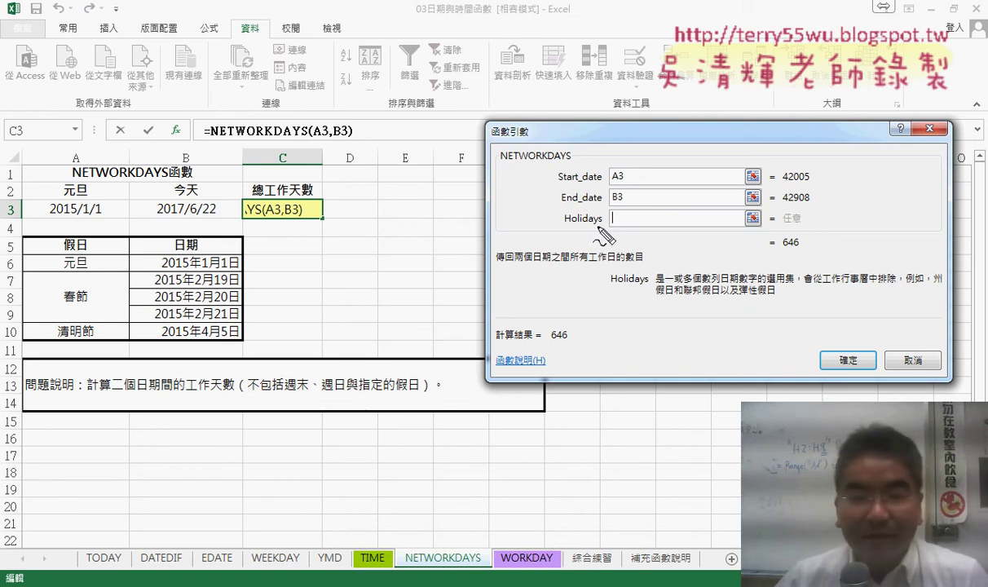
pyautogui.moveTo(214, 356); pyautogui.dragTo(233, 359)
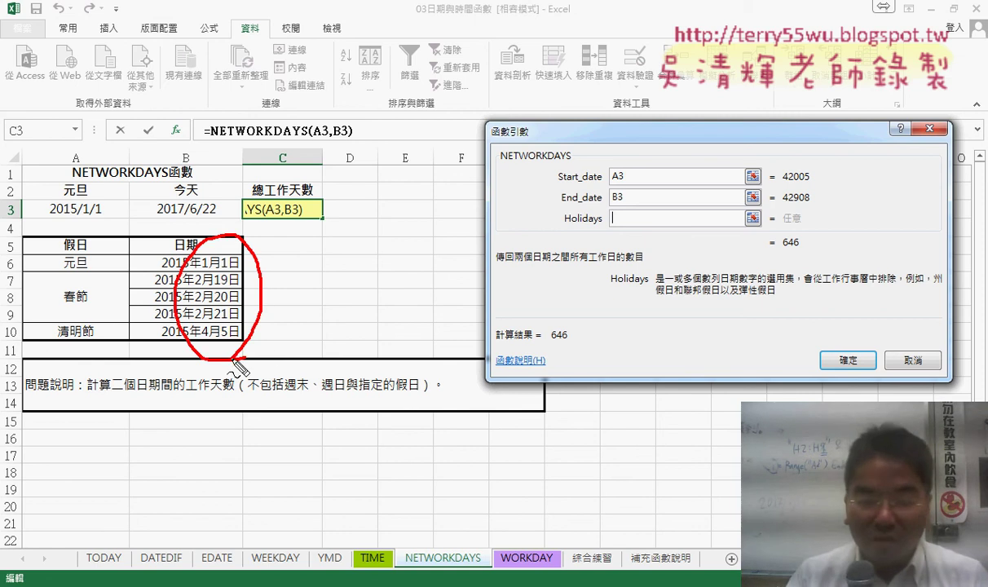
pyautogui.press('Escape')
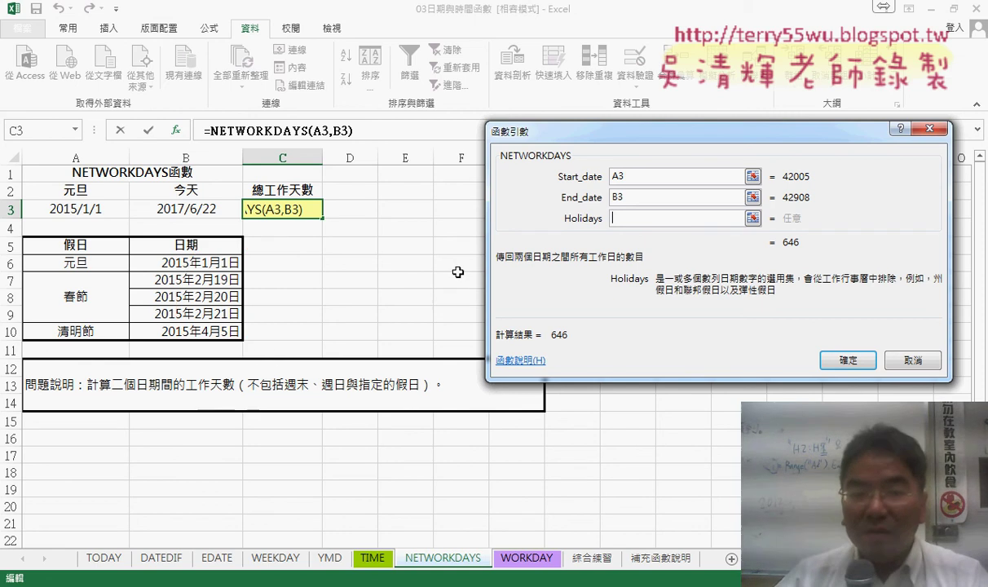
pyautogui.moveTo(204, 263); pyautogui.dragTo(199, 330)
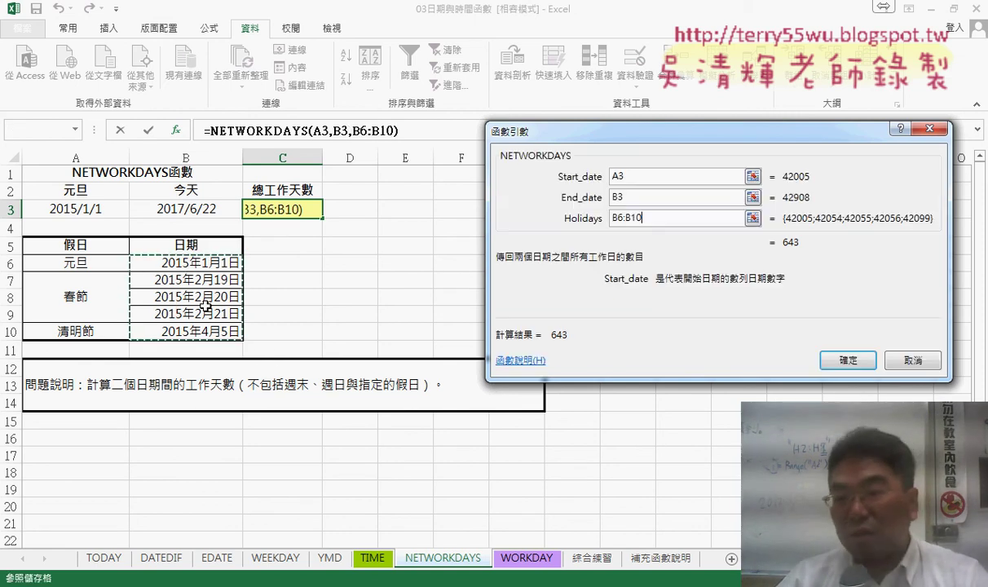
pyautogui.click(849, 360)
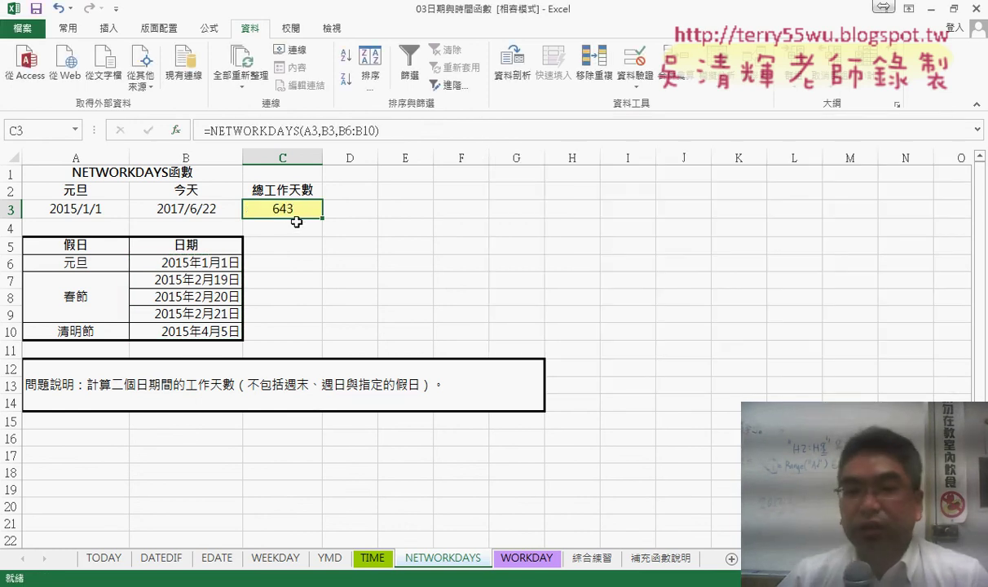
pyautogui.click(521, 561)
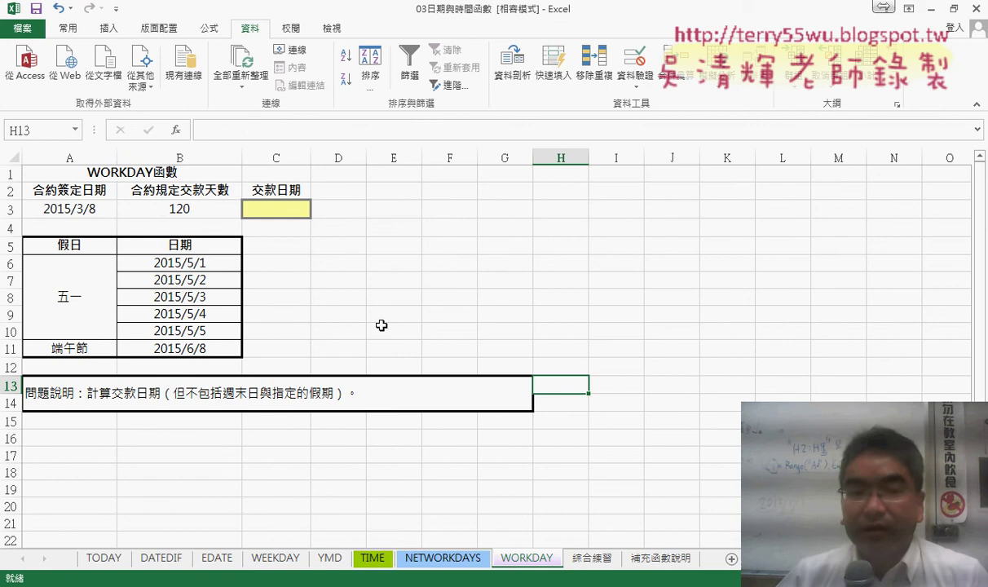
# - Insert WORKDAY in C3 with start date A3 and the 120 days in B3
pyautogui.click(281, 212)
pyautogui.click(175, 131)
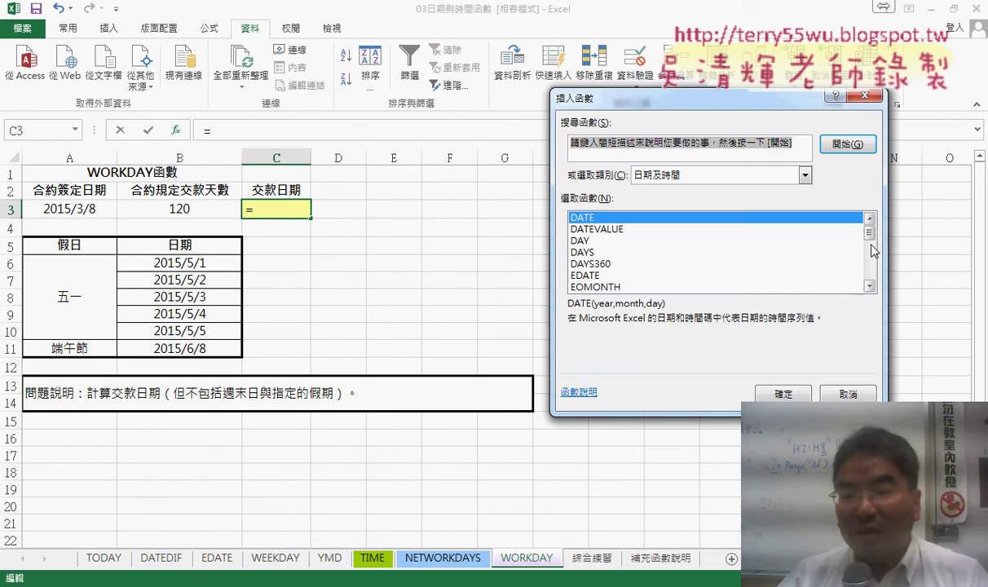
pyautogui.moveTo(871, 245); pyautogui.dragTo(876, 278)
pyautogui.doubleClick(593, 251)
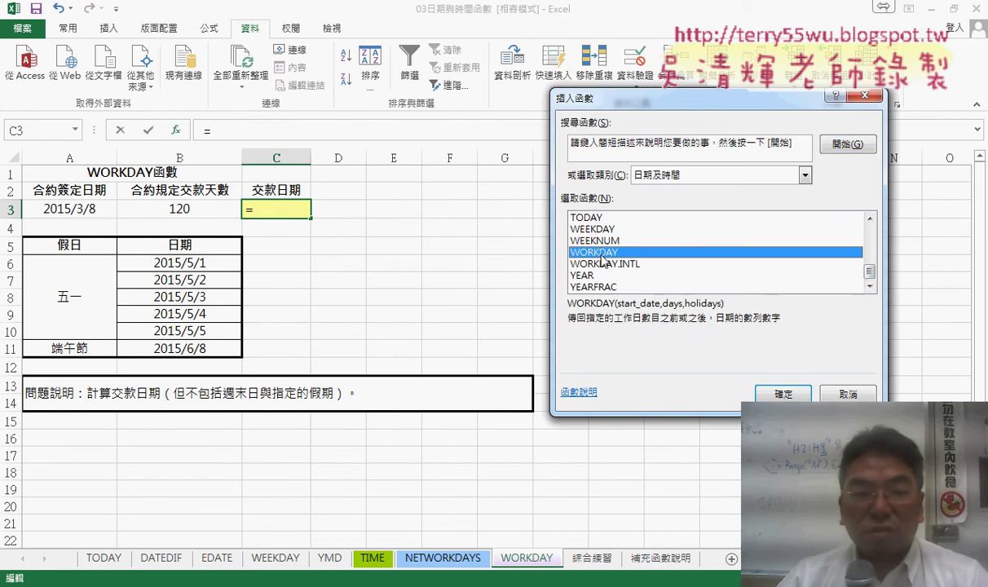
pyautogui.click(69, 207)
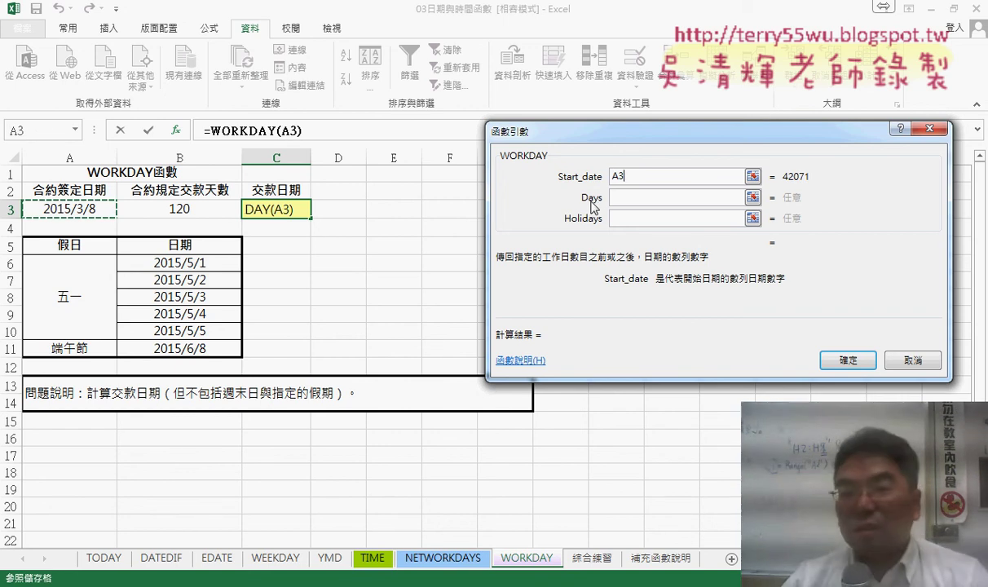
pyautogui.click(591, 197)
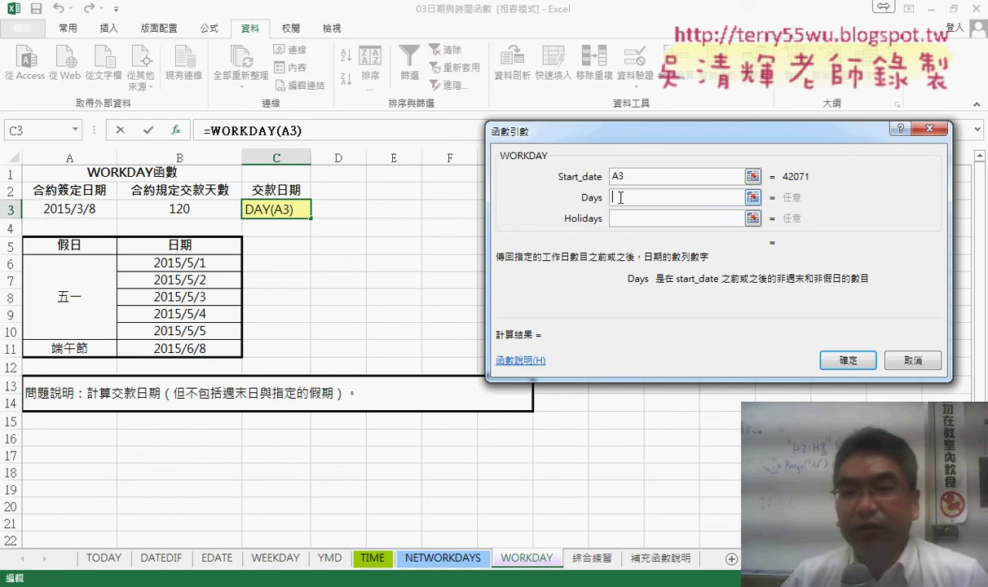
pyautogui.click(189, 210)
# - Exclude holidays B6:B11 to get 2015/8/27, then open the 綜合練習 sheet
pyautogui.click(631, 218)
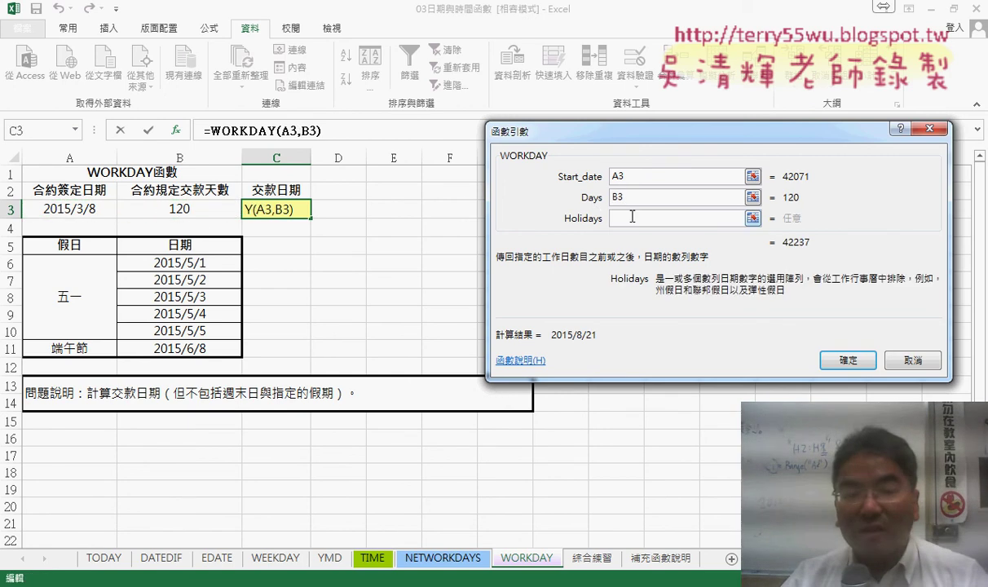
pyautogui.moveTo(184, 263); pyautogui.dragTo(184, 348)
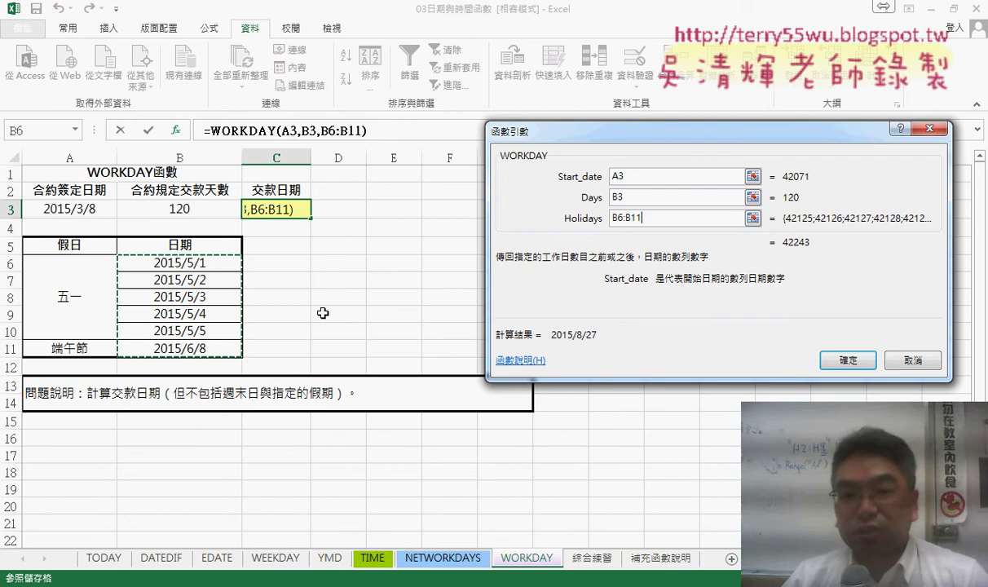
pyautogui.click(848, 361)
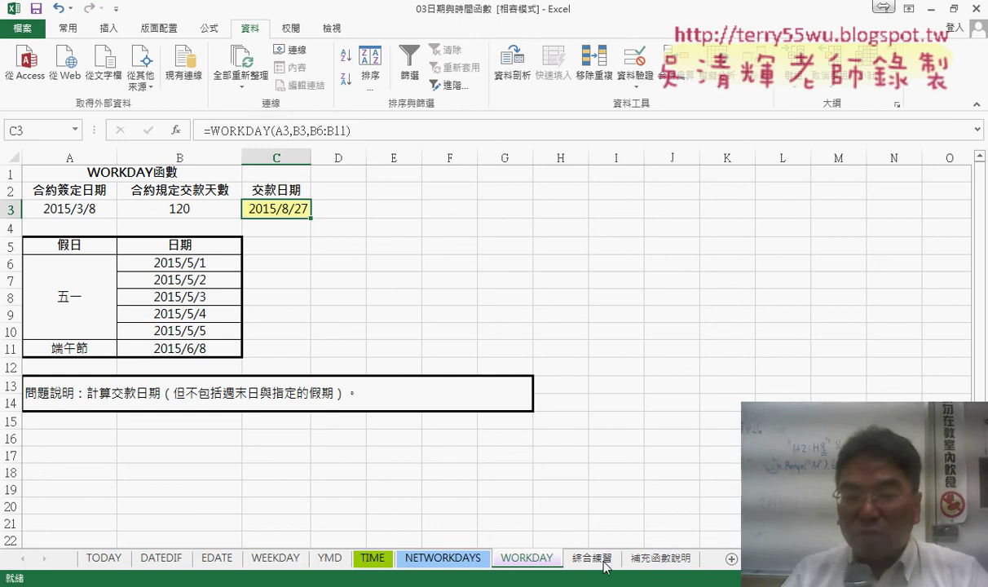
pyautogui.click(603, 563)
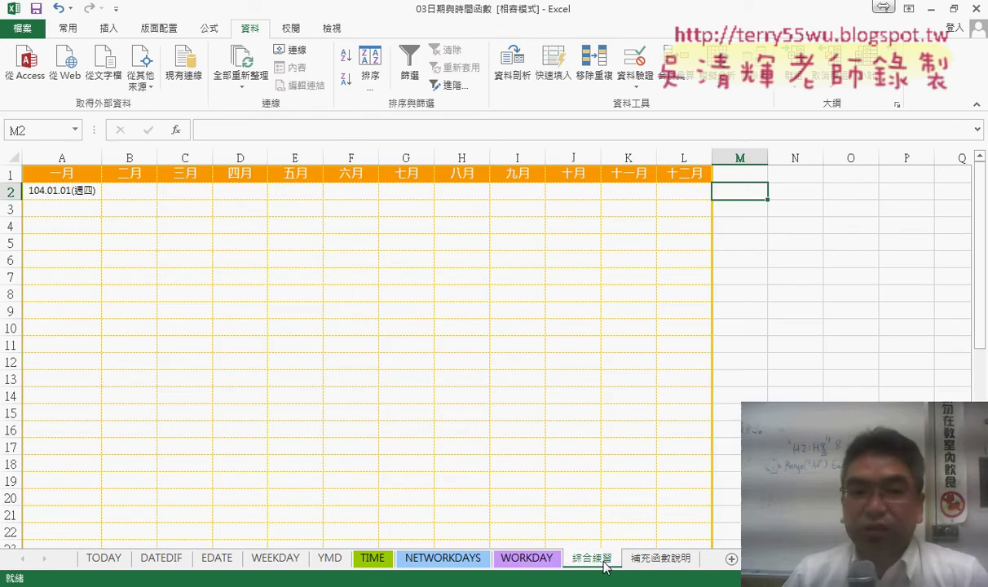
# - Enter =EDATE(A2,1) in B2 for February's first day
pyautogui.click(129, 192)
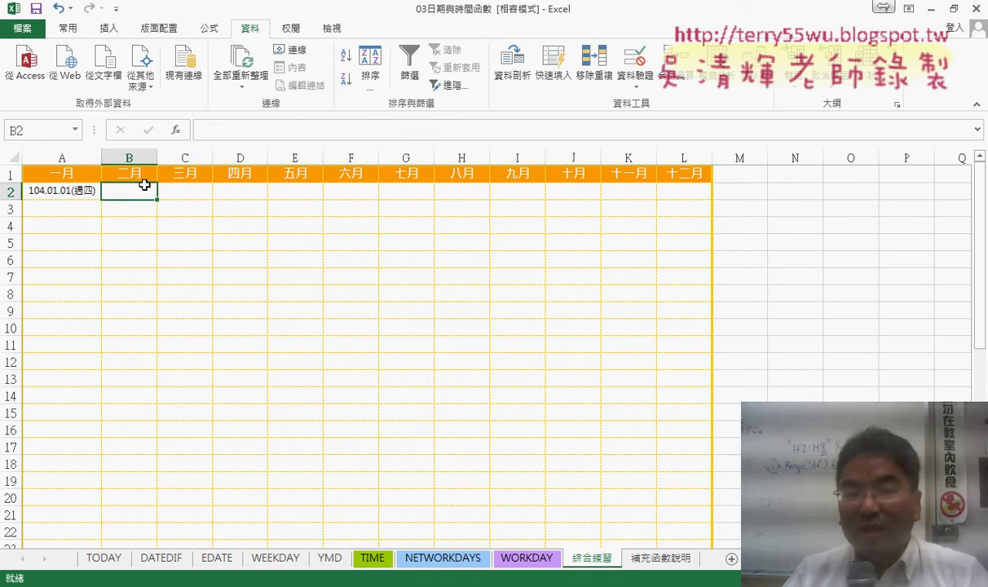
pyautogui.click(176, 130)
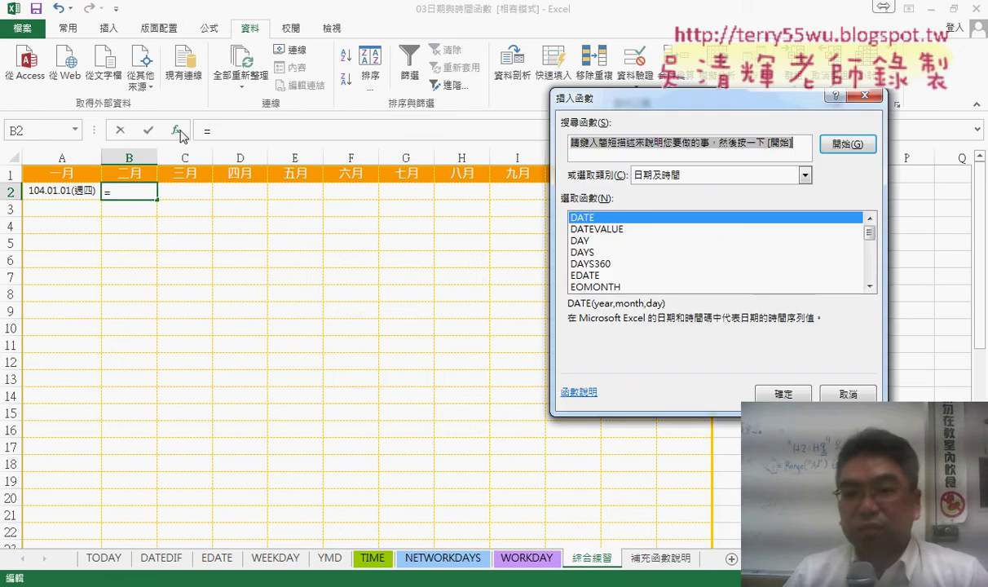
pyautogui.click(588, 276)
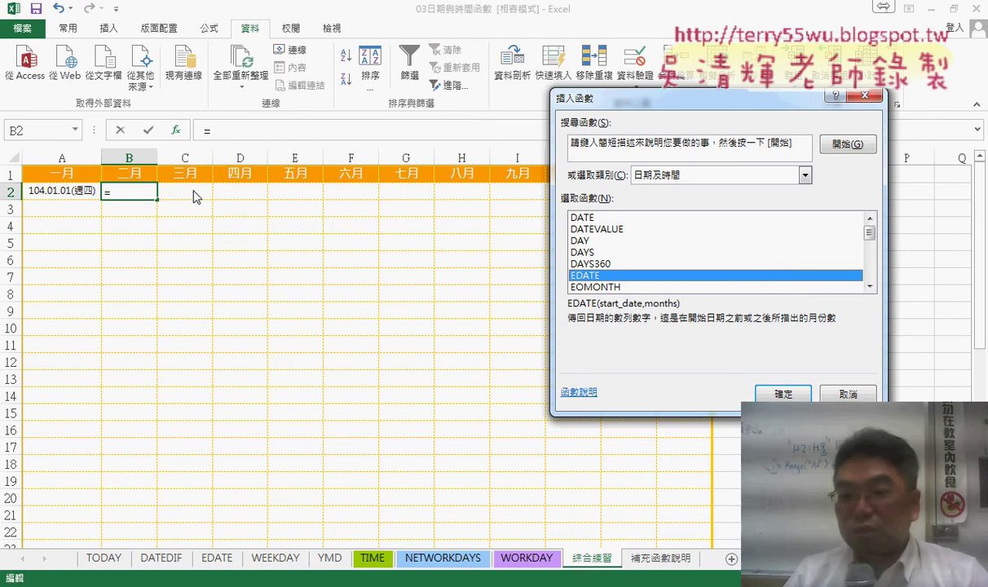
pyautogui.click(782, 393)
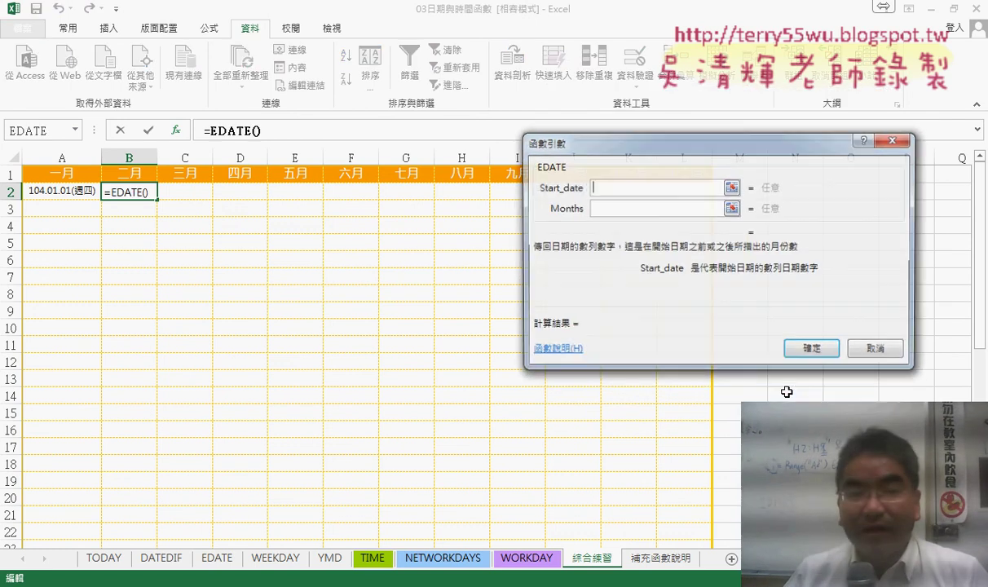
pyautogui.click(59, 196)
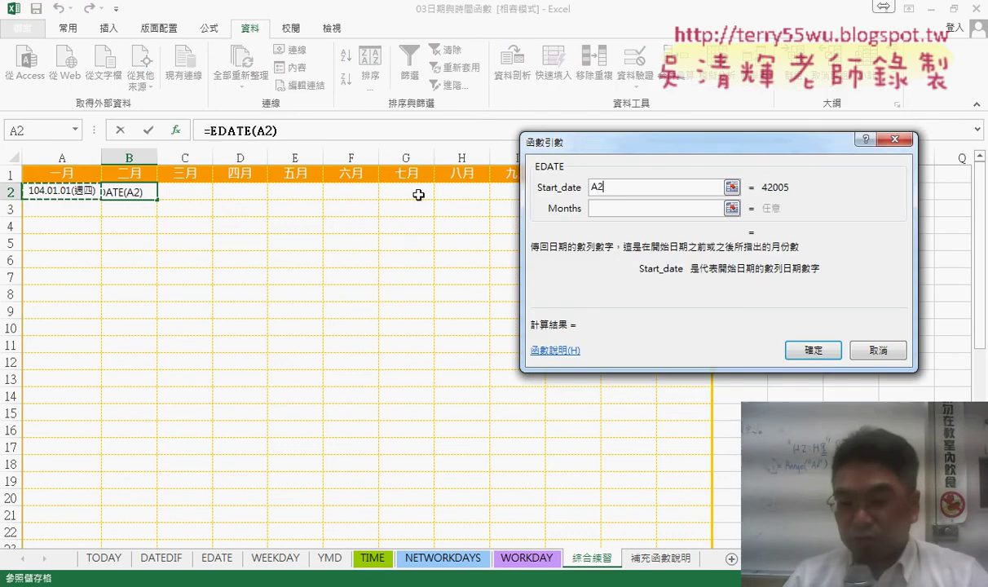
pyautogui.click(591, 207)
pyautogui.write('1')
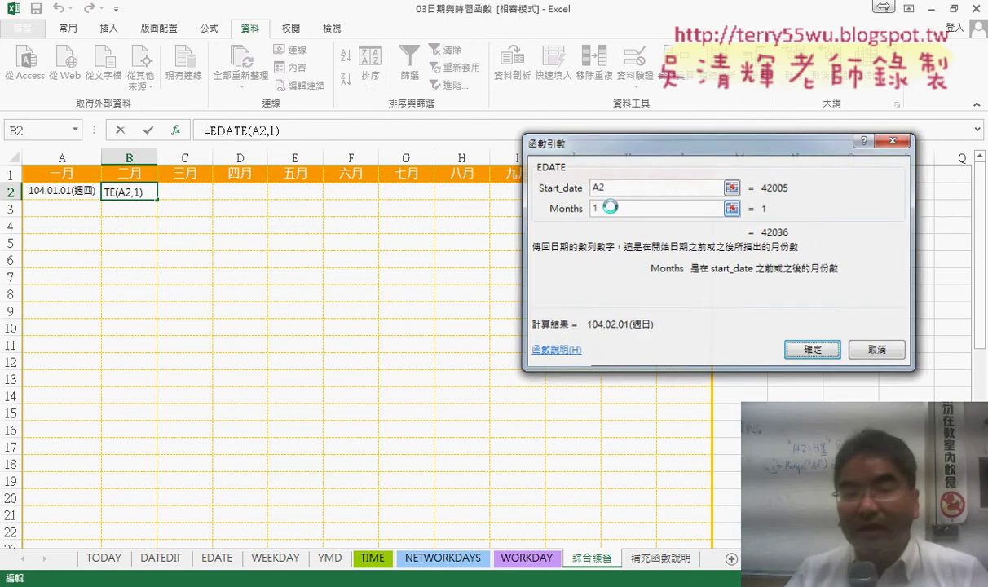
pyautogui.press('Return')
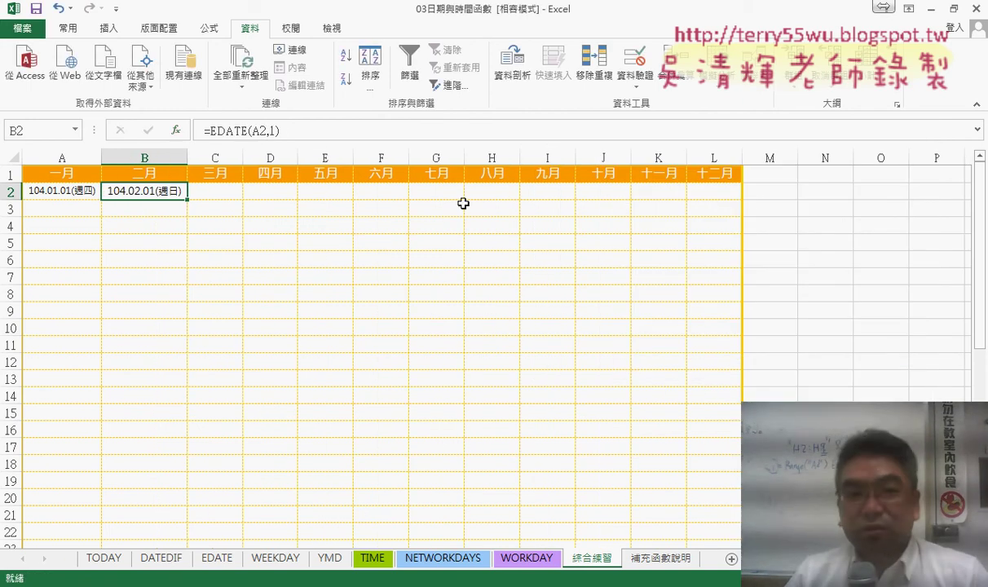
pyautogui.click(256, 131)
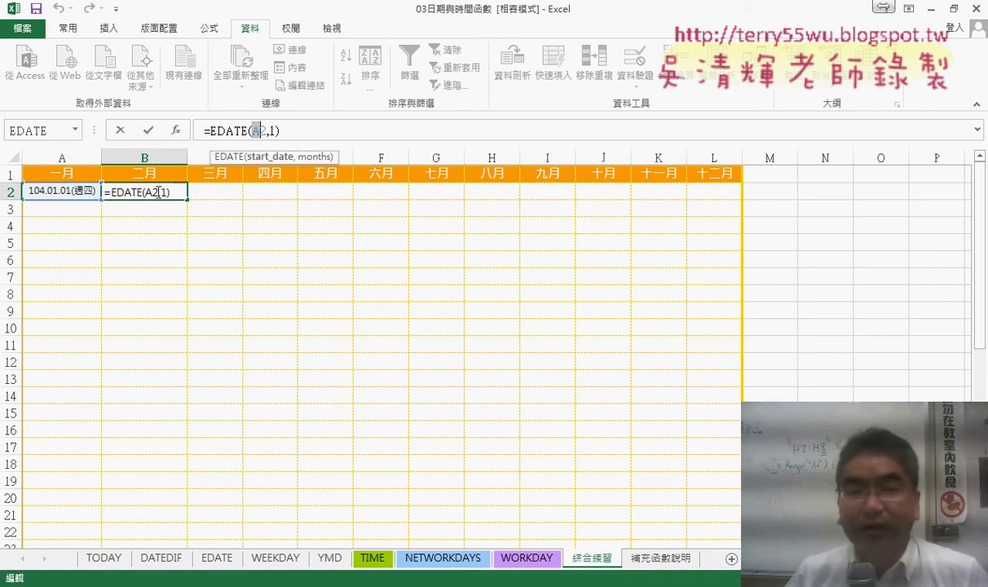
pyautogui.click(147, 131)
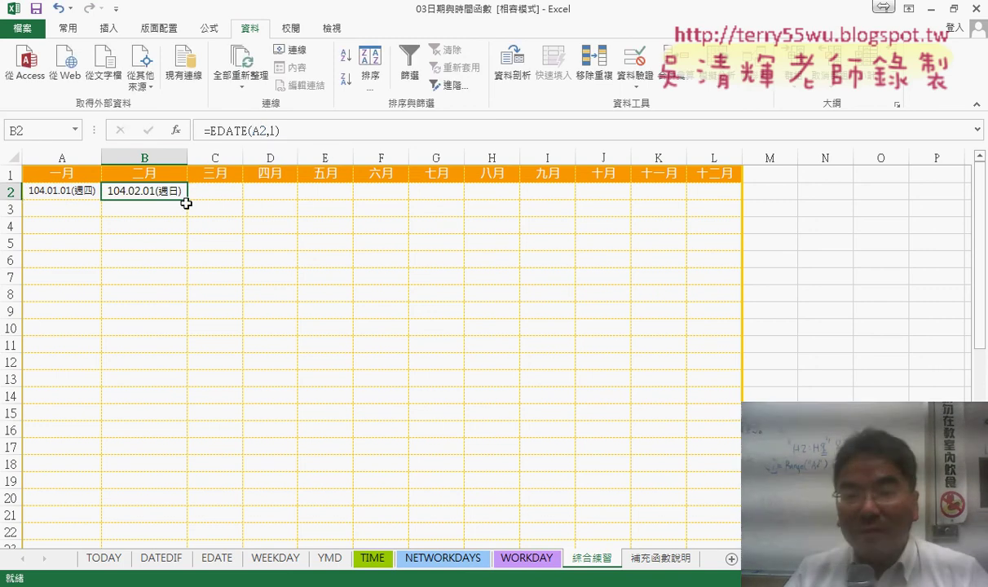
# - Fill the EDATE formula across to L2 and AutoFit the column widths so every date shows
pyautogui.moveTo(185, 203); pyautogui.dragTo(722, 203)
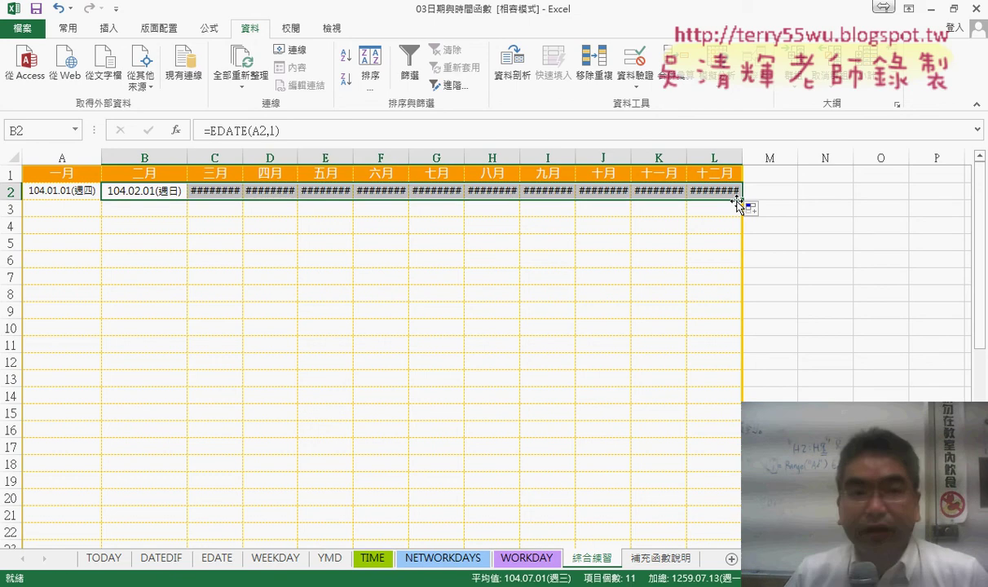
pyautogui.click(72, 30)
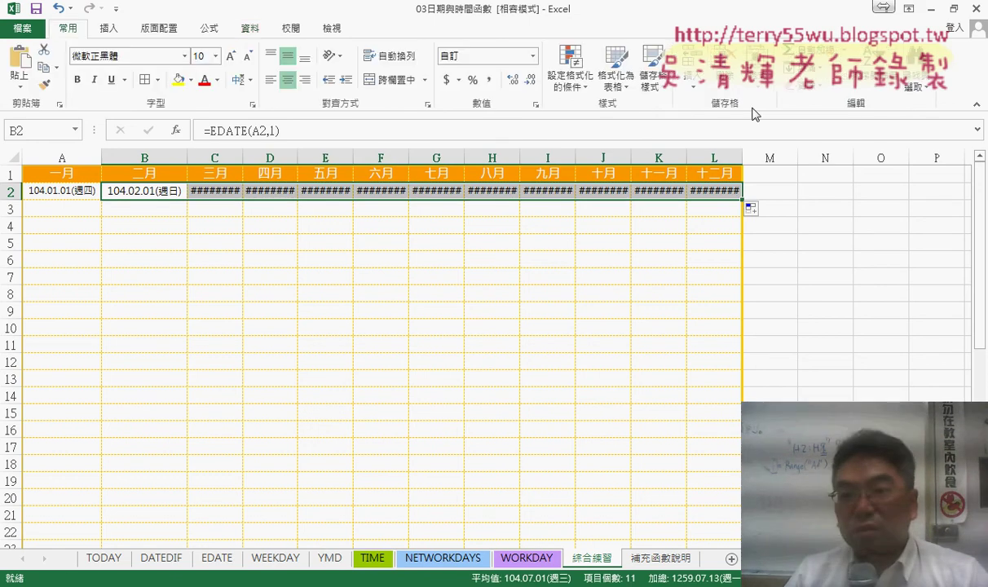
pyautogui.click(768, 88)
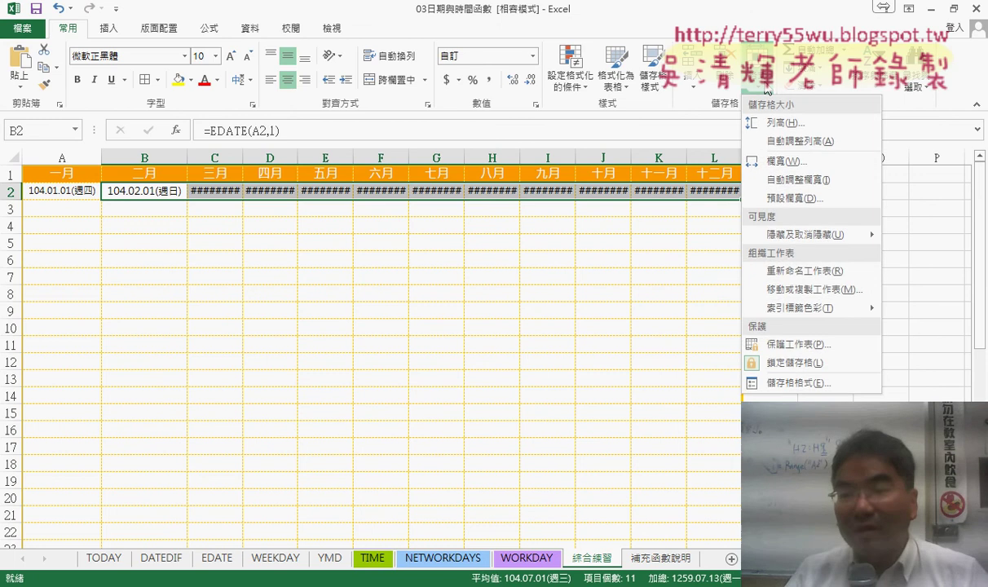
pyautogui.click(798, 181)
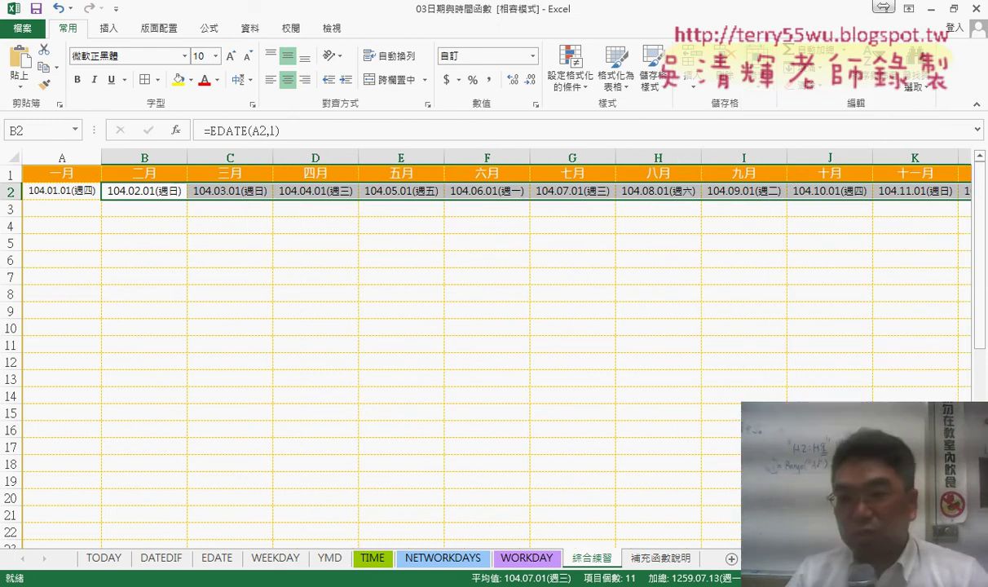
pyautogui.keyDown('ctrl'); pyautogui.scroll(-2, 489, 342); pyautogui.keyUp('ctrl')
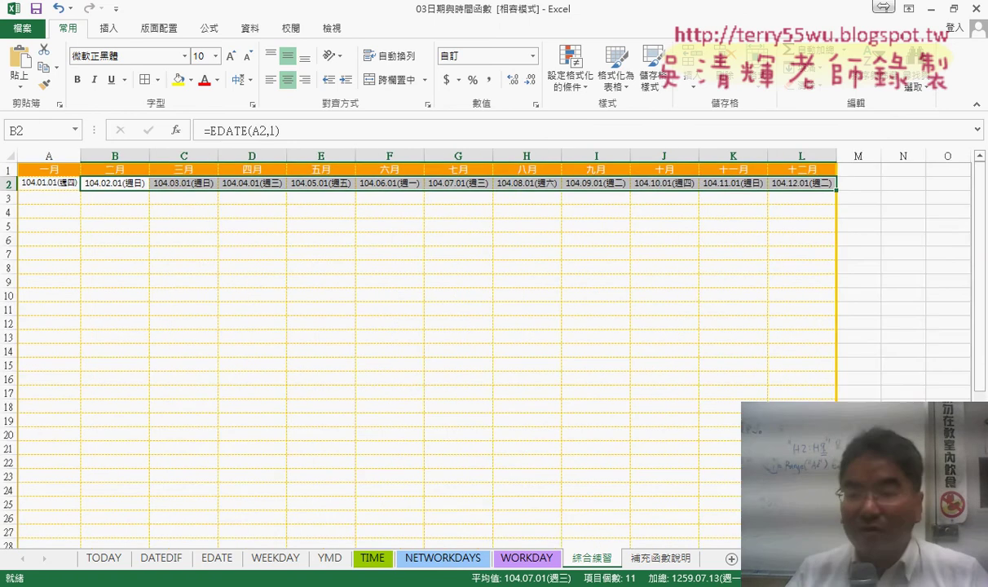
pyautogui.keyDown('ctrl'); pyautogui.scroll(1, 490, 342); pyautogui.keyUp('ctrl')
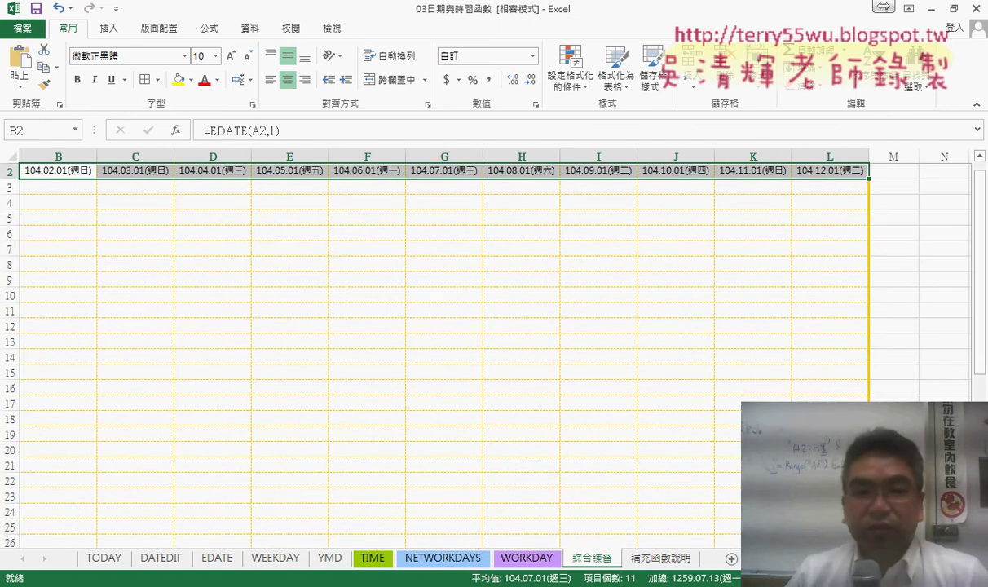
pyautogui.hscroll(-1, 144, 342)
# - Enter the formula =A2+1 in A3 so it shows the day after January's start date
pyautogui.click(66, 187)
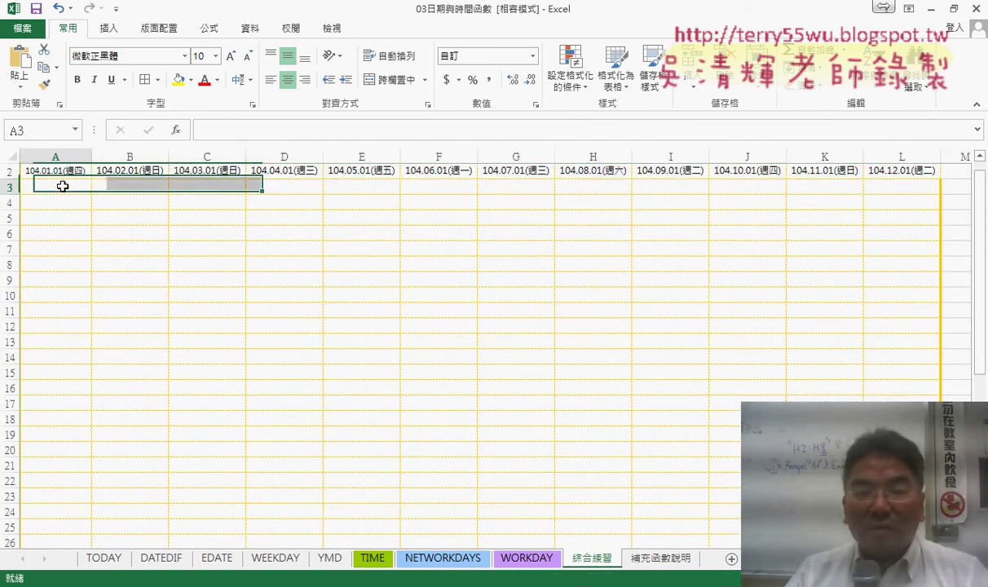
pyautogui.click(235, 128)
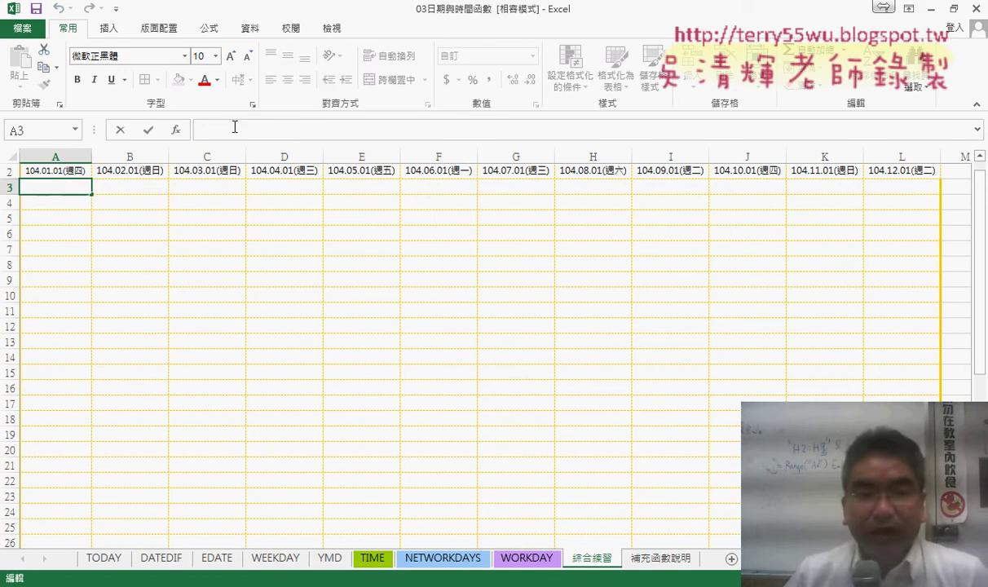
pyautogui.write('=')
pyautogui.click(75, 171)
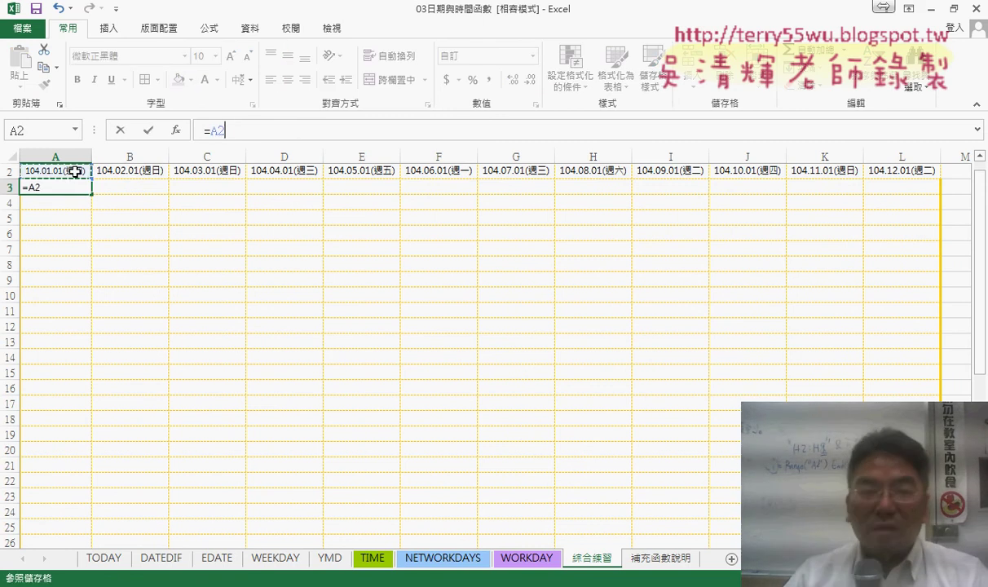
pyautogui.write('+1')
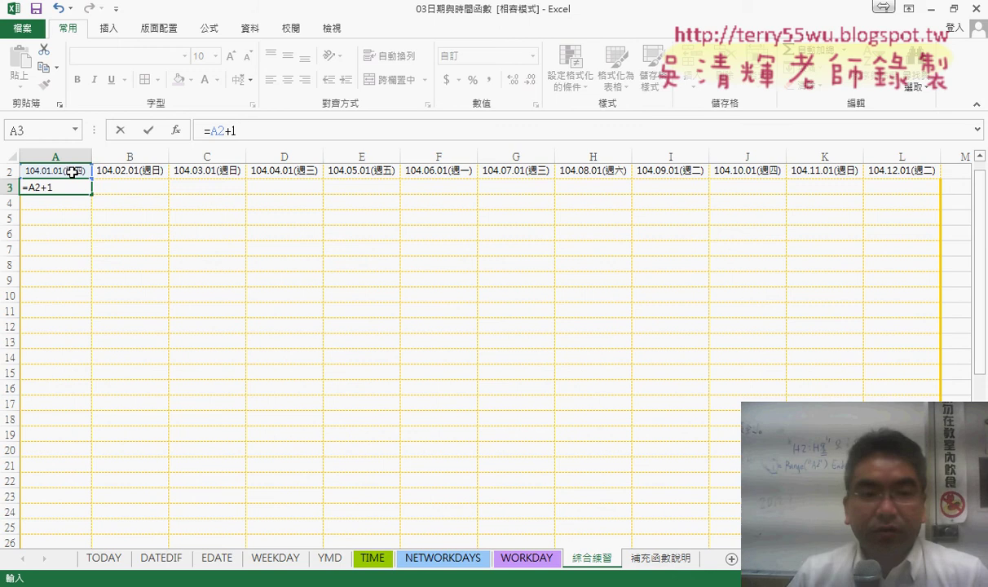
pyautogui.click(147, 130)
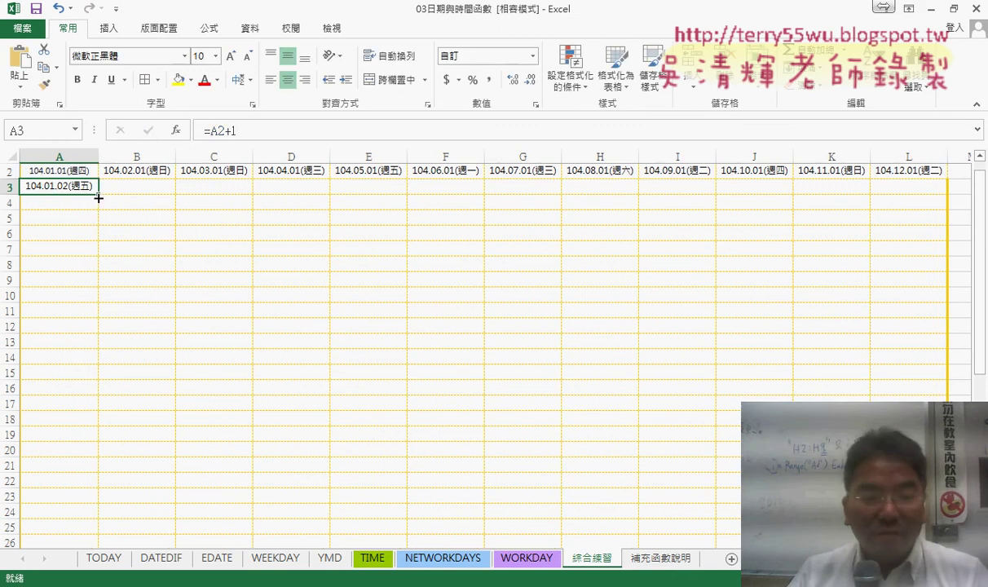
# - Fill =A2+1 across A3:L32 so every month lists its consecutive daily dates
pyautogui.moveTo(97, 198)
pyautogui.mouseDown()
pyautogui.moveTo(101, 427)
pyautogui.moveTo(946, 424)
pyautogui.mouseUp()
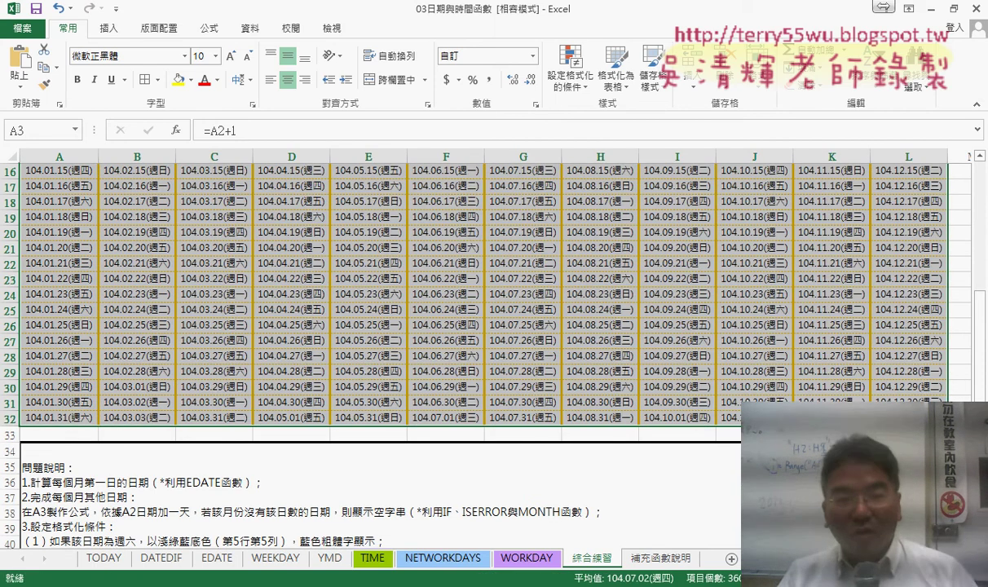
pyautogui.scroll(3, 464, 350)
pyautogui.scroll(2, 465, 351)
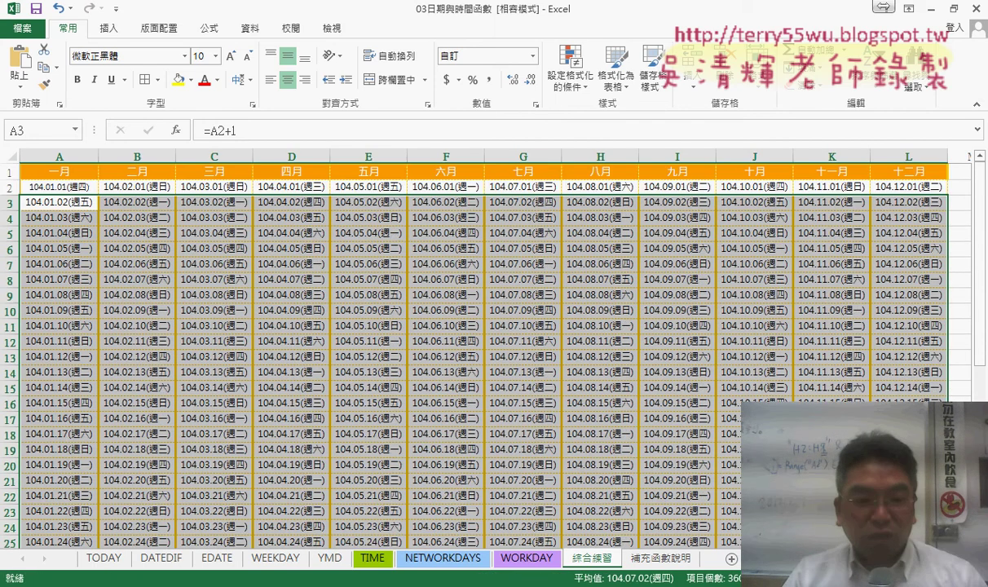
pyautogui.scroll(-2, 464, 351)
pyautogui.scroll(-2, 465, 351)
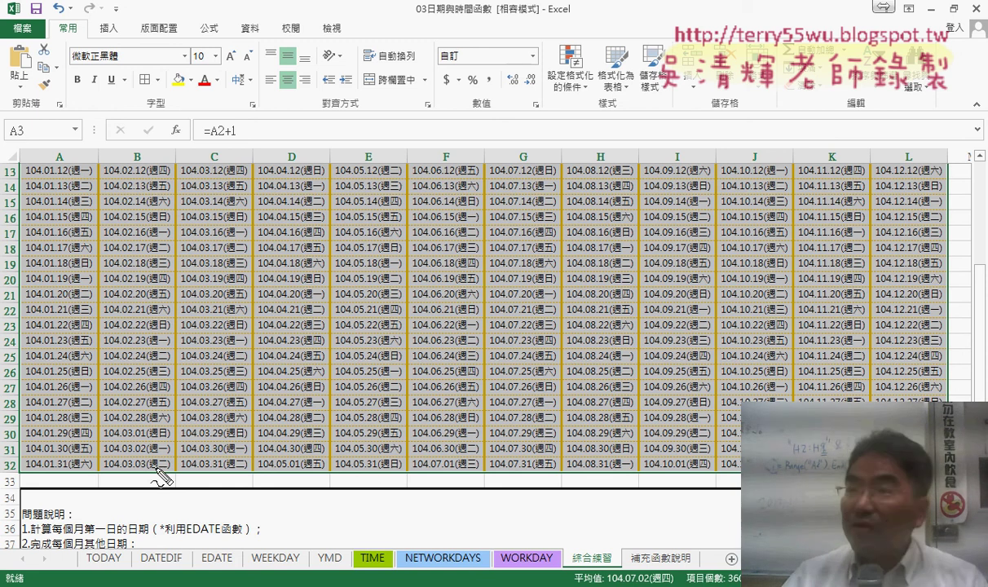
pyautogui.moveTo(147, 471)
pyautogui.mouseDown()
pyautogui.moveTo(145, 431)
pyautogui.moveTo(151, 487)
pyautogui.mouseUp()
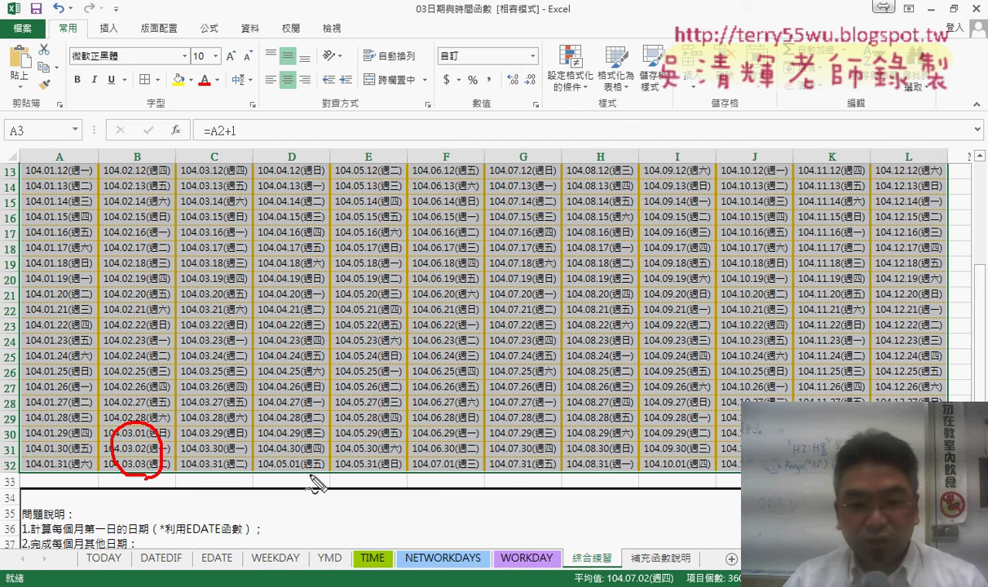
pyautogui.moveTo(265, 458); pyautogui.dragTo(316, 476)
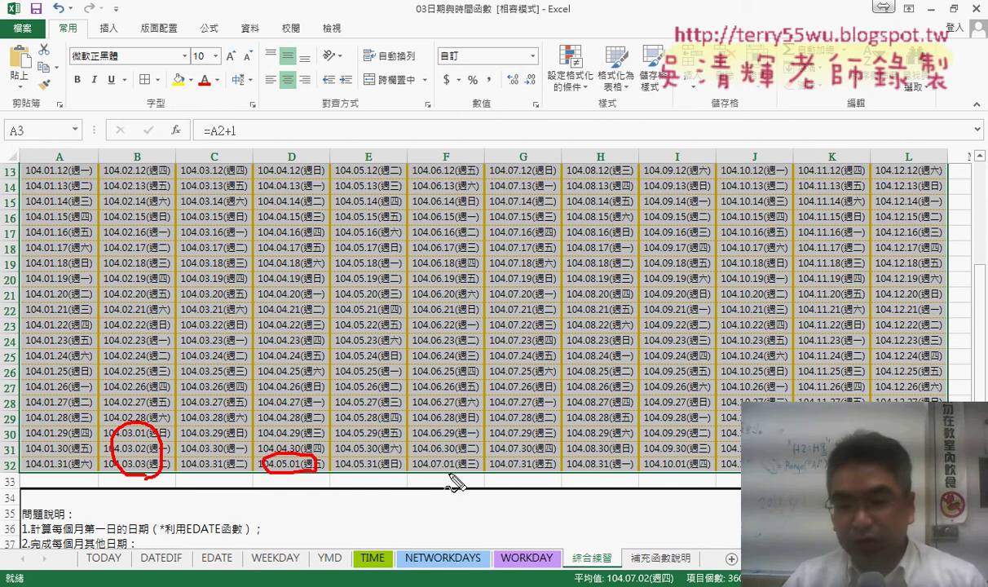
pyautogui.moveTo(415, 463); pyautogui.dragTo(479, 458)
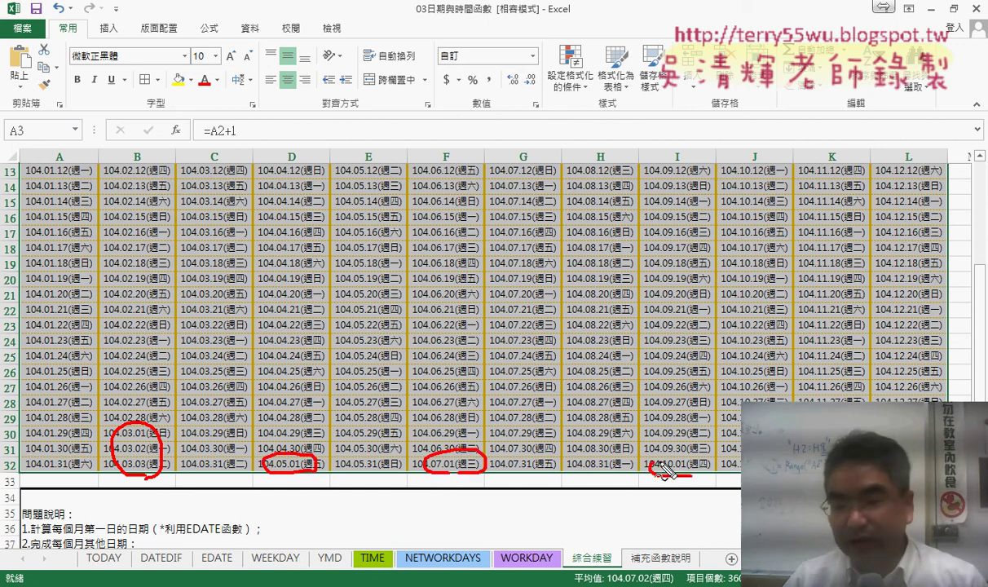
pyautogui.moveTo(650, 462); pyautogui.dragTo(701, 459)
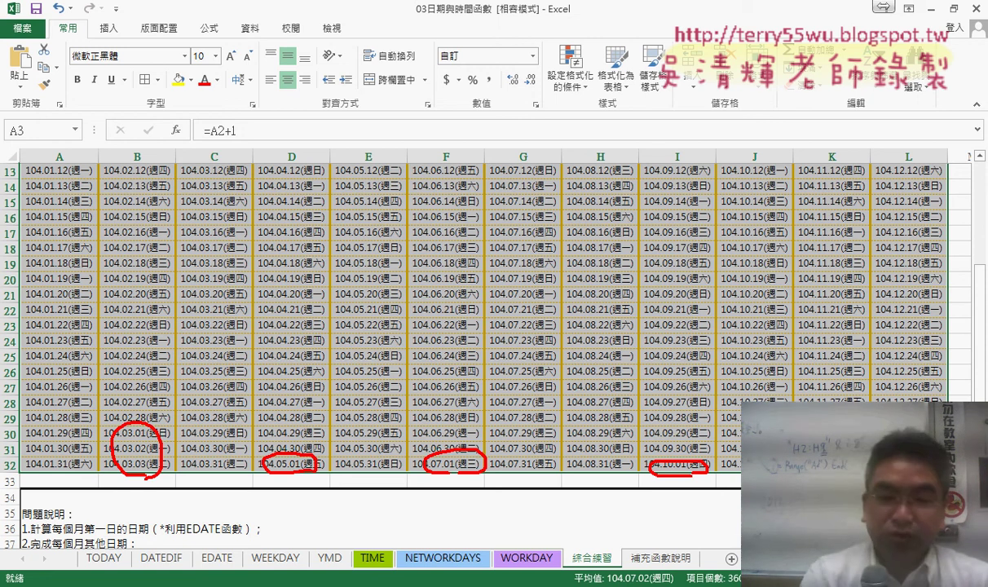
pyautogui.press('Escape')
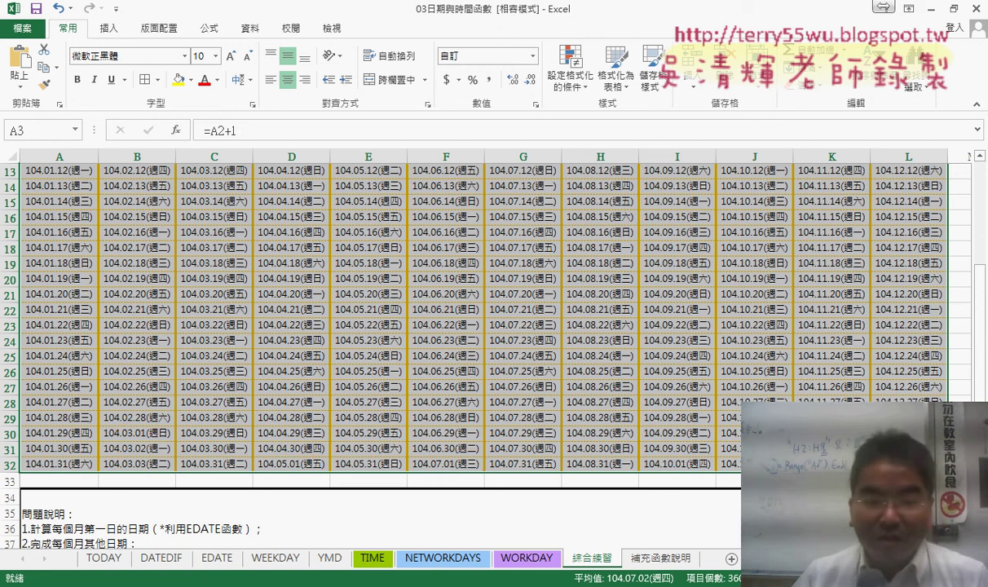
pyautogui.moveTo(154, 433); pyautogui.dragTo(157, 461)
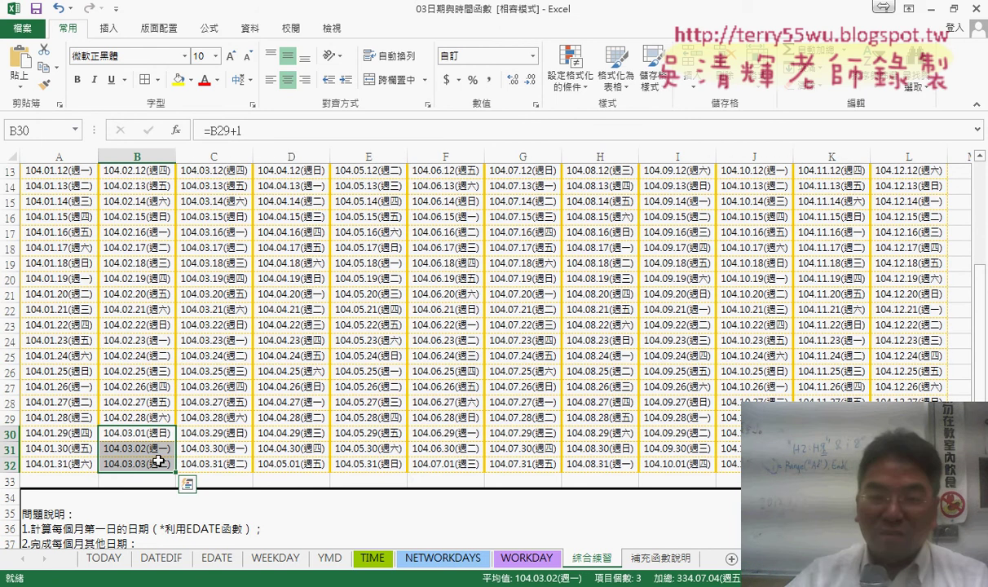
pyautogui.press('Delete')
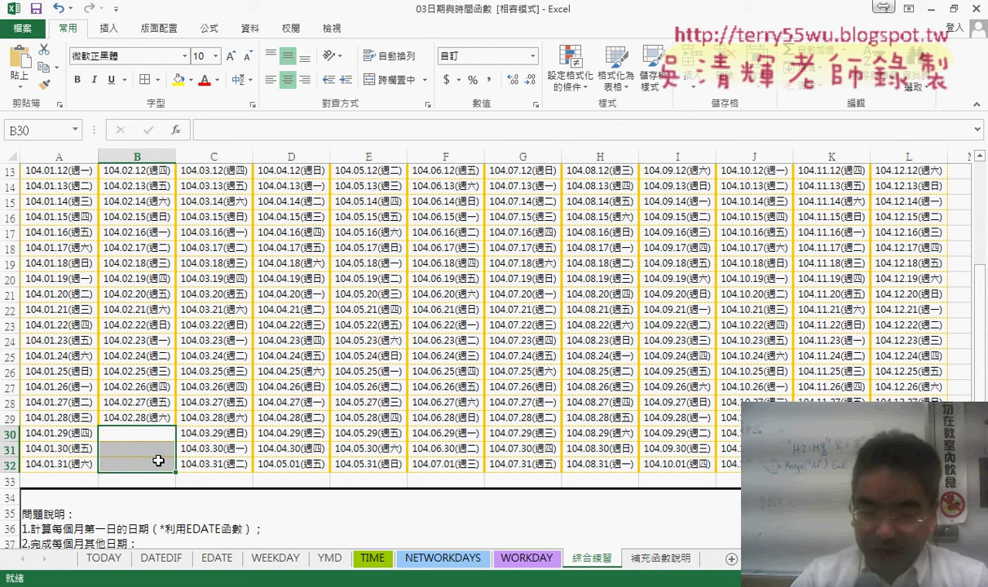
pyautogui.click(294, 465)
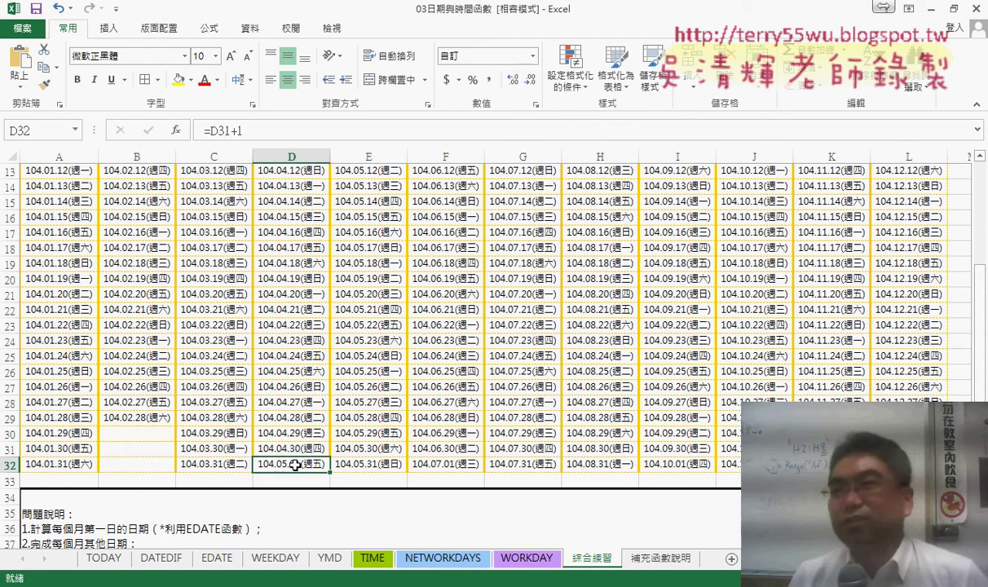
pyautogui.hotkey('ctrl', 'z')
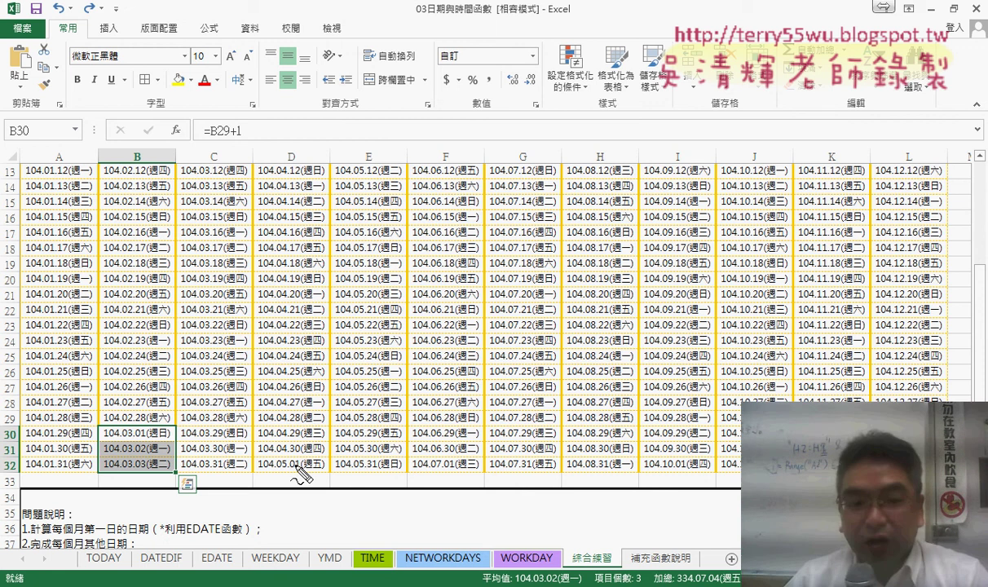
pyautogui.moveTo(147, 424)
pyautogui.mouseDown()
pyautogui.moveTo(114, 425)
pyautogui.moveTo(139, 447)
pyautogui.mouseUp()
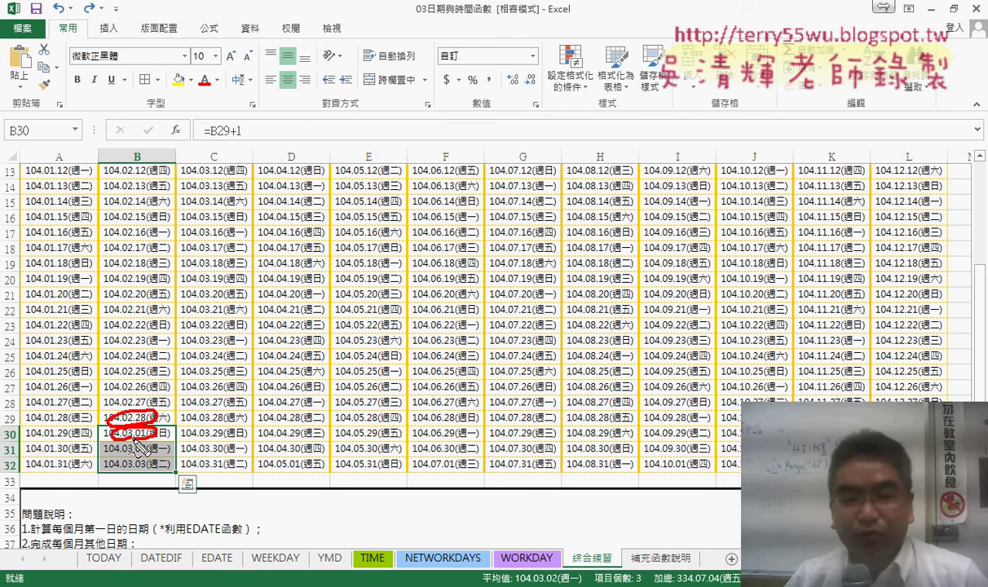
pyautogui.moveTo(201, 412)
pyautogui.mouseDown()
pyautogui.moveTo(200, 429)
pyautogui.moveTo(216, 428)
pyautogui.moveTo(235, 465)
pyautogui.mouseUp()
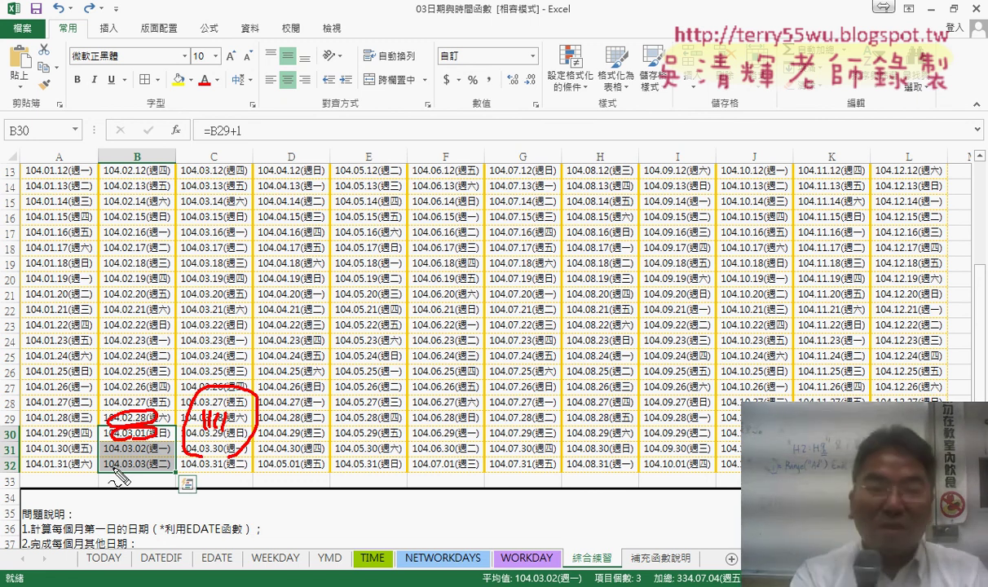
pyautogui.press('Escape')
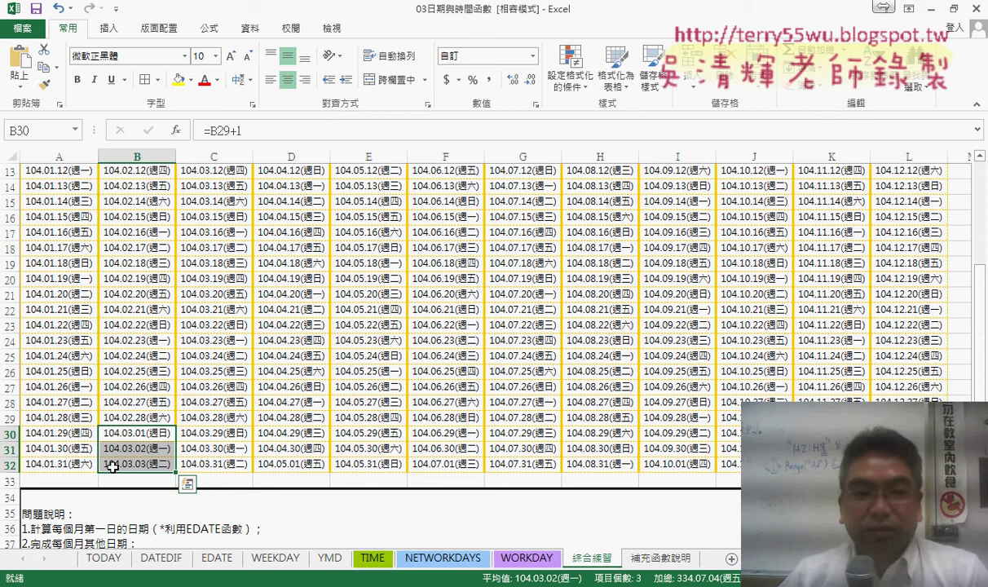
pyautogui.scroll(2, 113, 467)
pyautogui.scroll(2, 122, 326)
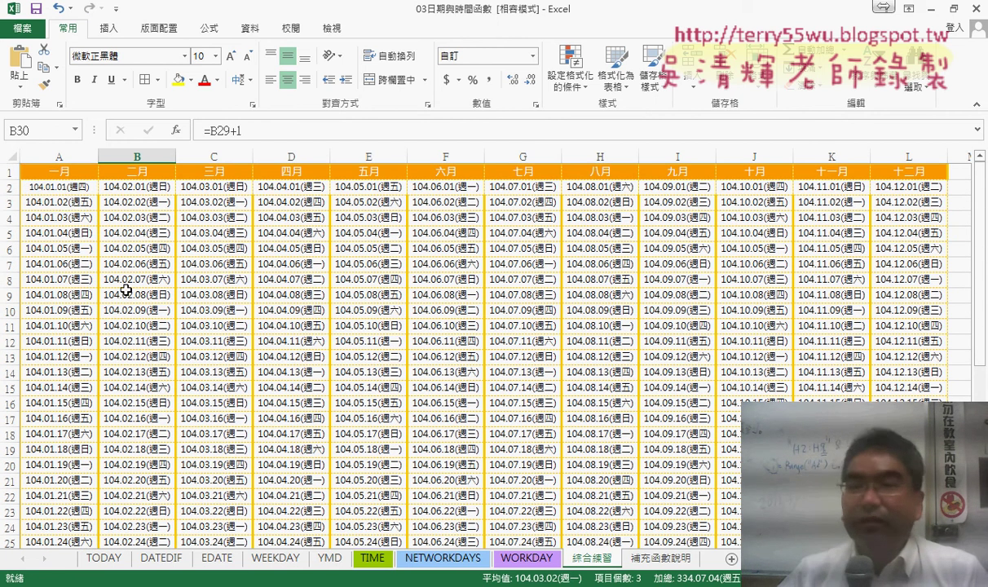
pyautogui.click(79, 205)
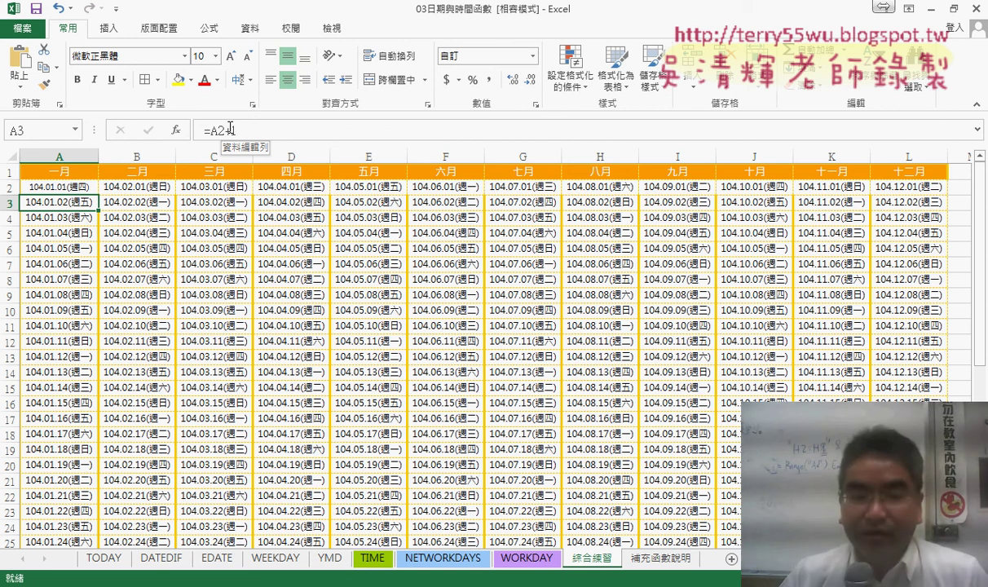
pyautogui.scroll(-2, 285, 302)
pyautogui.scroll(-2, 220, 375)
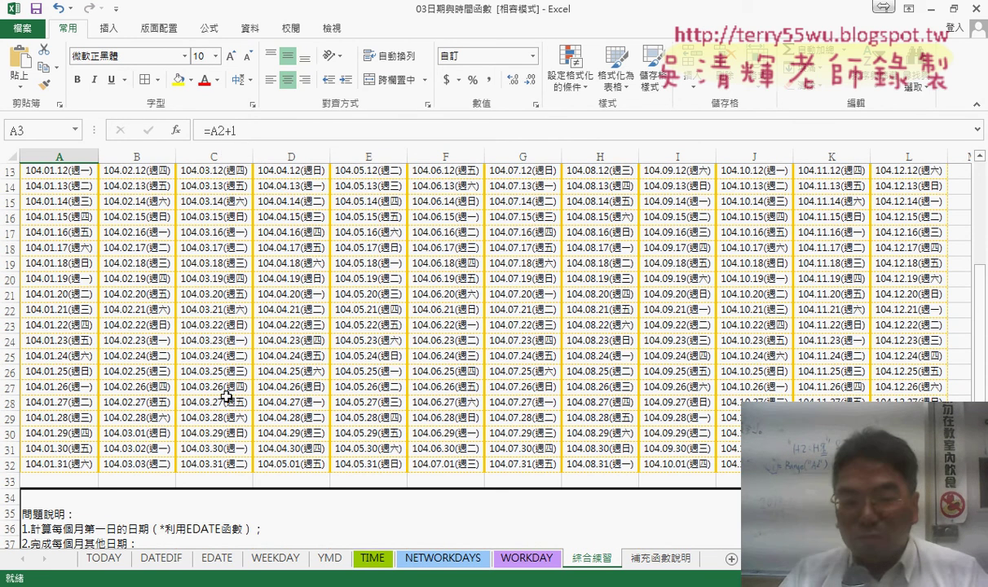
pyautogui.click(142, 435)
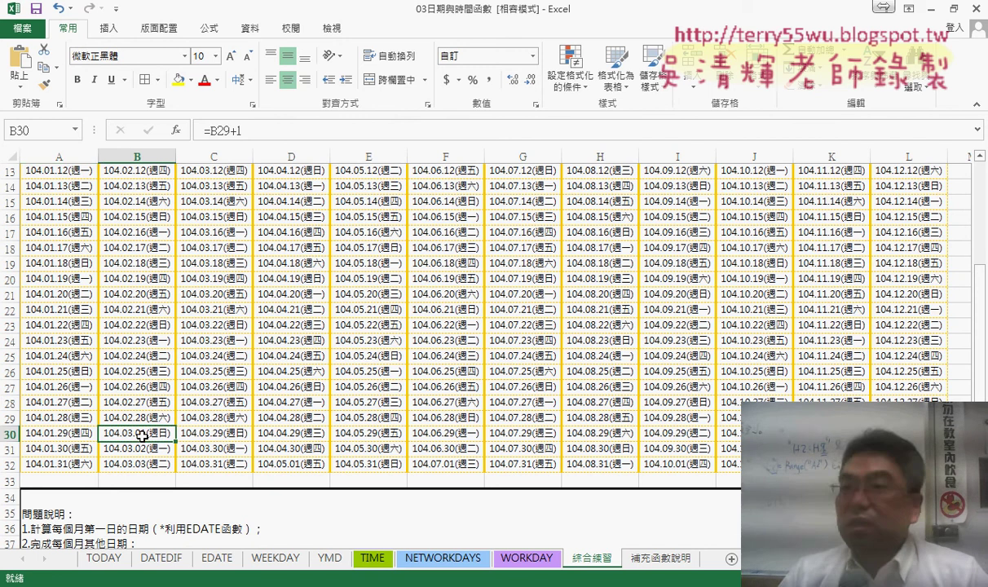
pyautogui.click(143, 451)
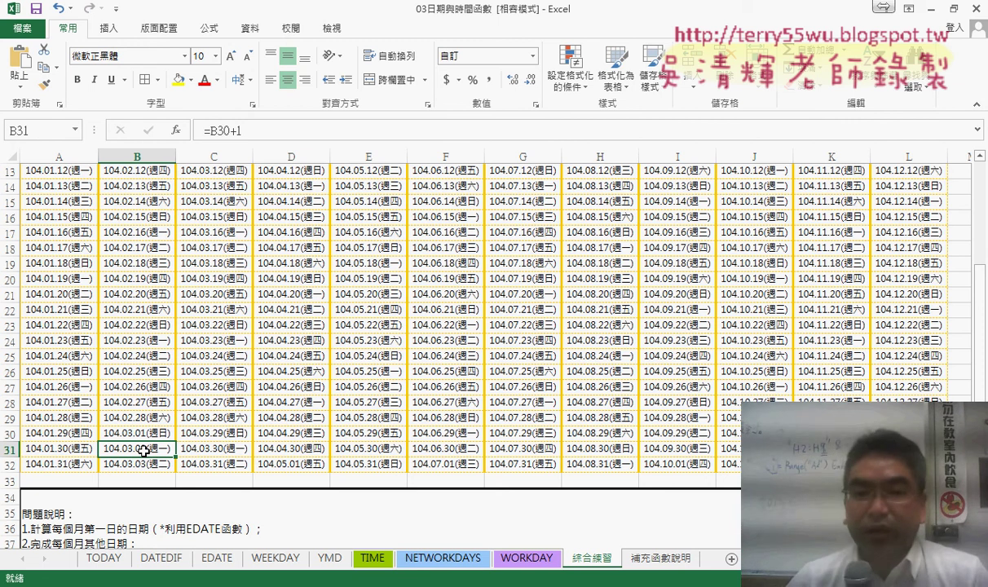
pyautogui.scroll(4, 139, 450)
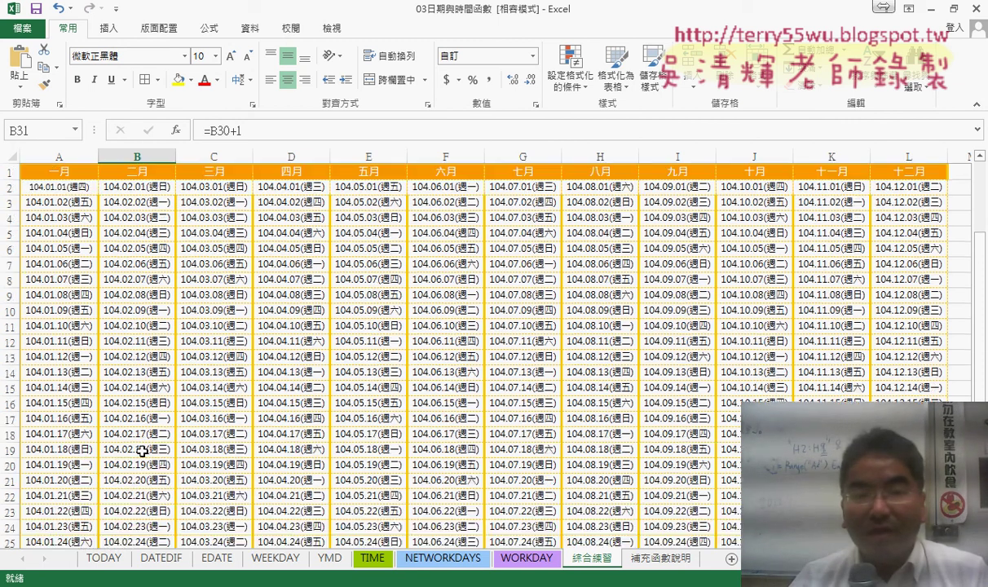
pyautogui.click(143, 187)
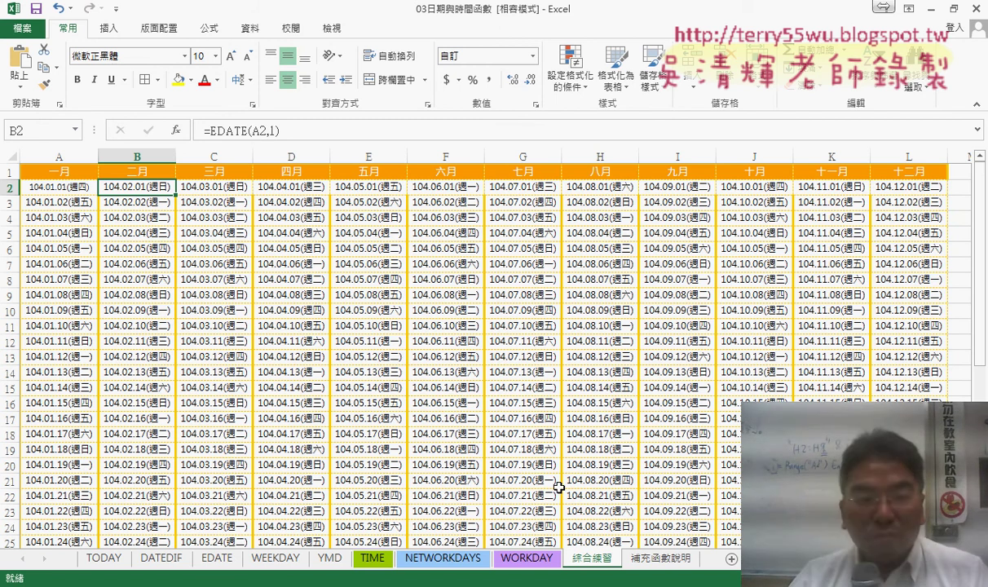
pyautogui.click(81, 218)
pyautogui.click(87, 234)
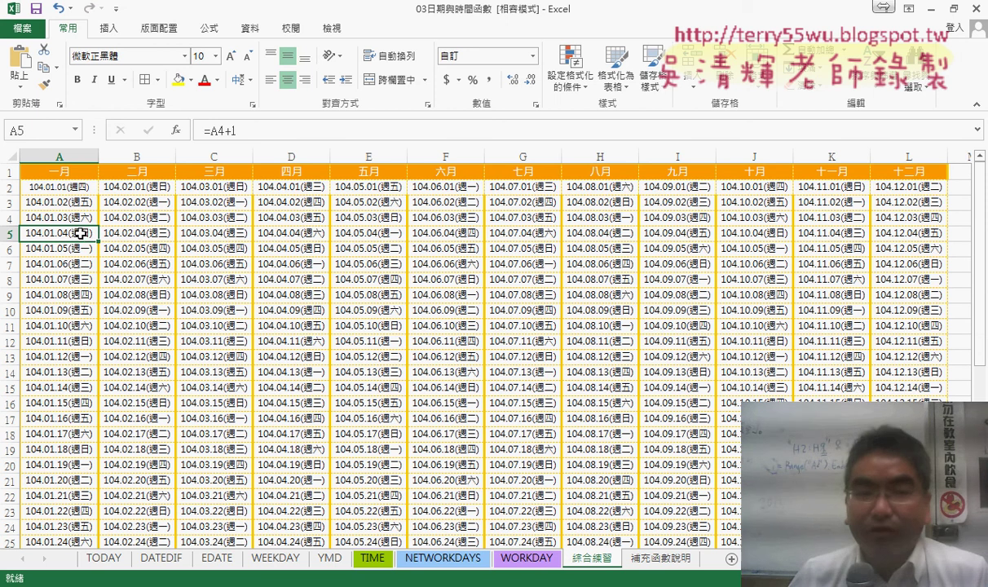
pyautogui.click(65, 203)
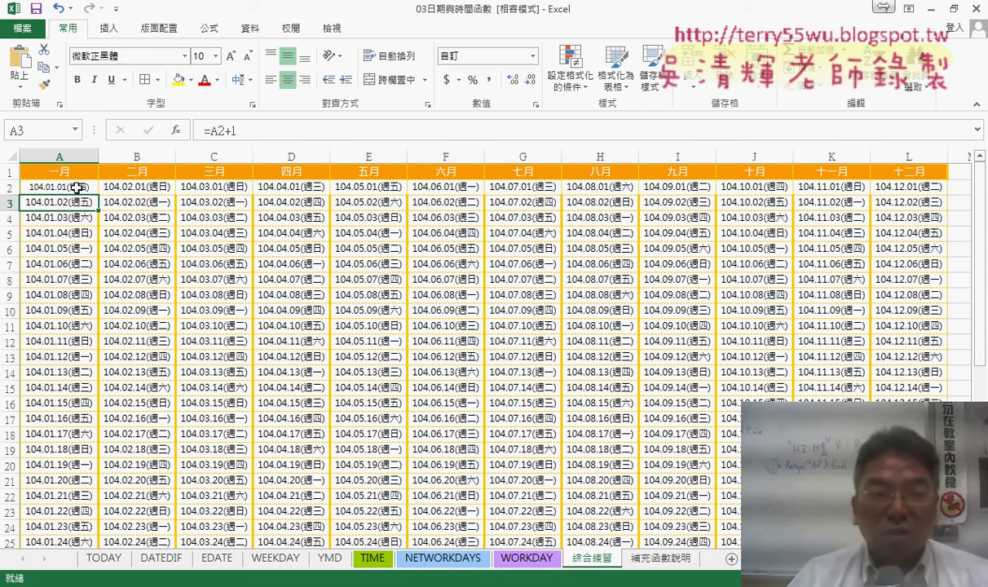
# - Bring up the context menu for A2, which holds January's 2015/1/1 start date
pyautogui.click(76, 187)
pyautogui.rightClick(82, 187)
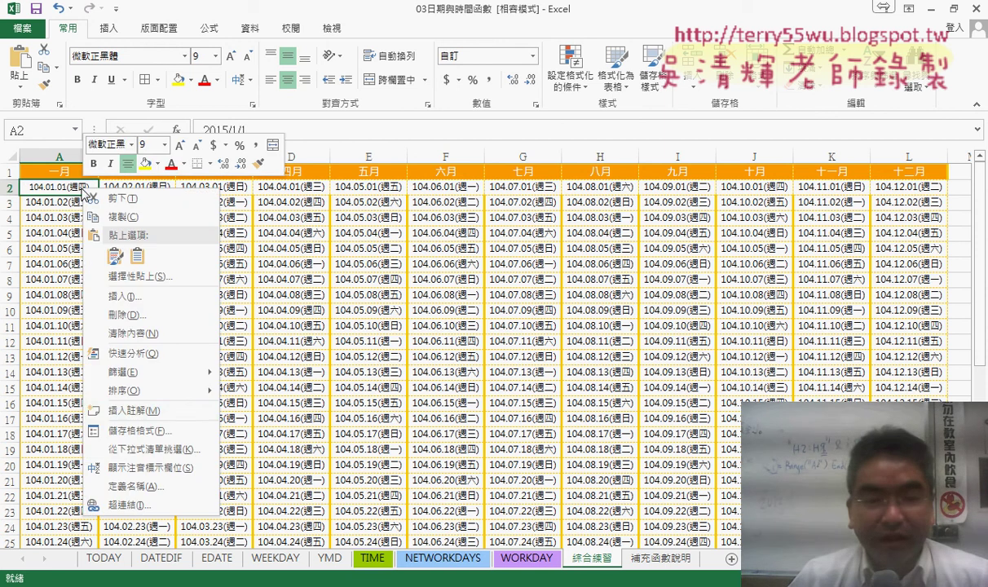